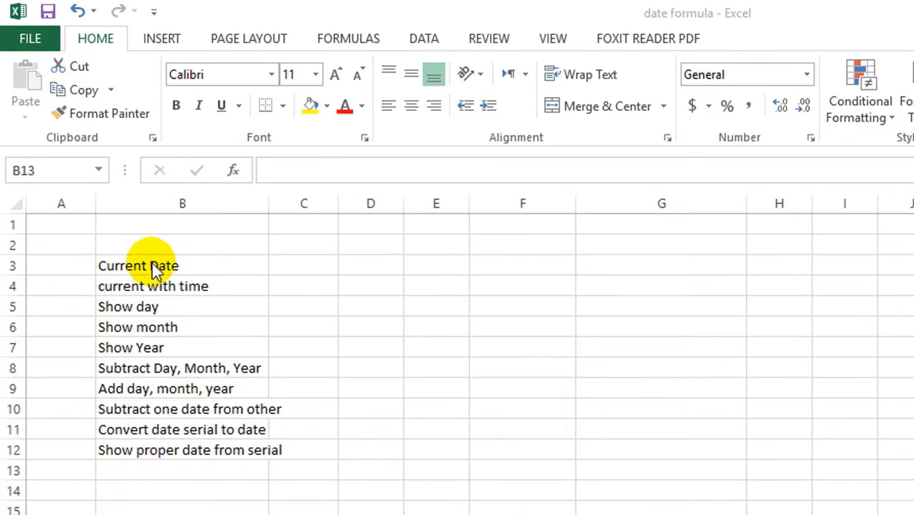
Widen column B to fit its longest topic labels.
{"action": "left_click_drag", "start_coordinate": [268, 204], "coordinate": [291, 203]}
{"action": "left_click", "coordinate": [275, 388]}
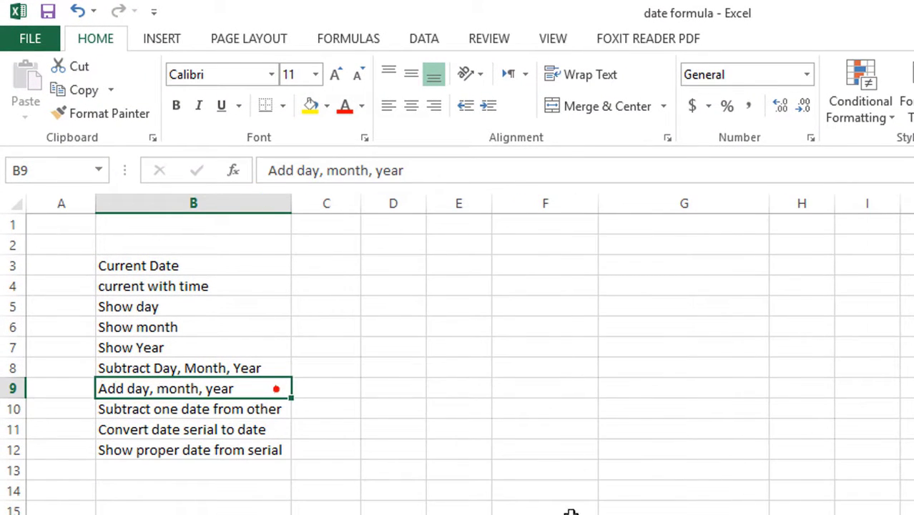
Review the list of date formula topics in column B, from Current Date down to Convert date serial to date.
{"action": "left_click", "coordinate": [151, 267]}
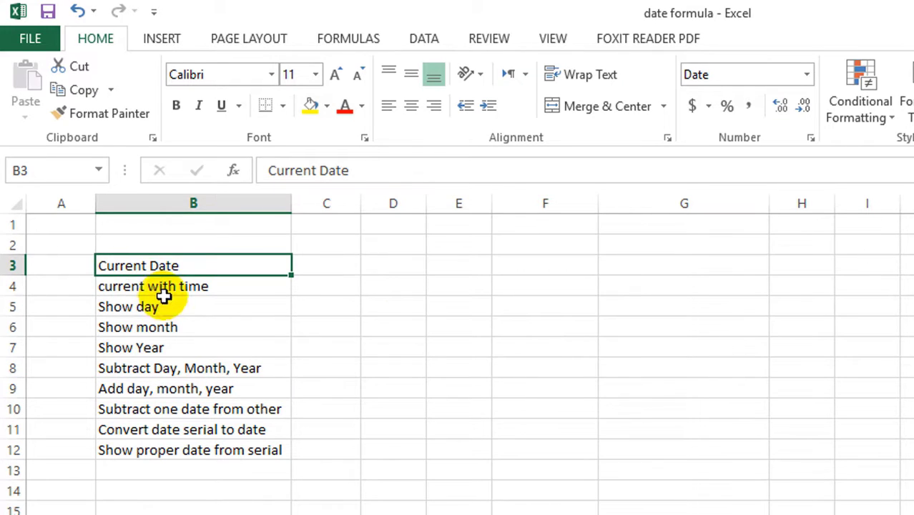
{"action": "left_click", "coordinate": [175, 287]}
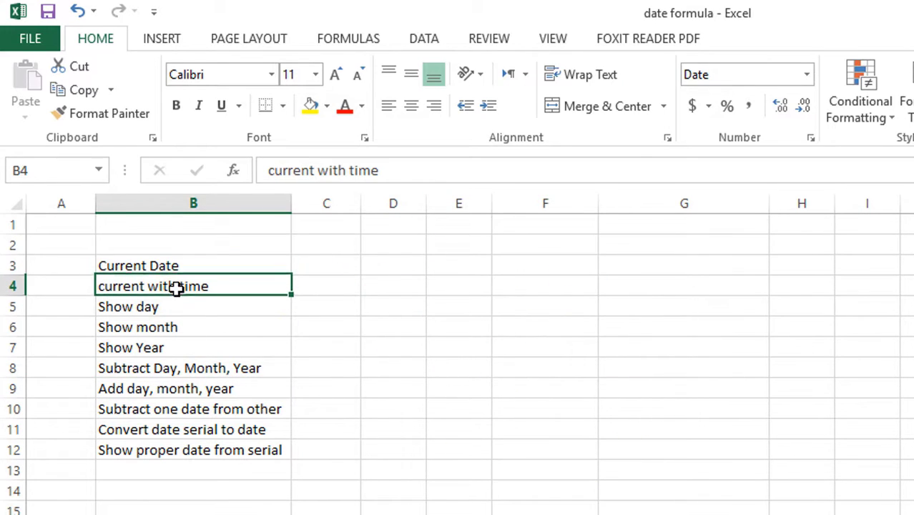
{"action": "left_click", "coordinate": [146, 306]}
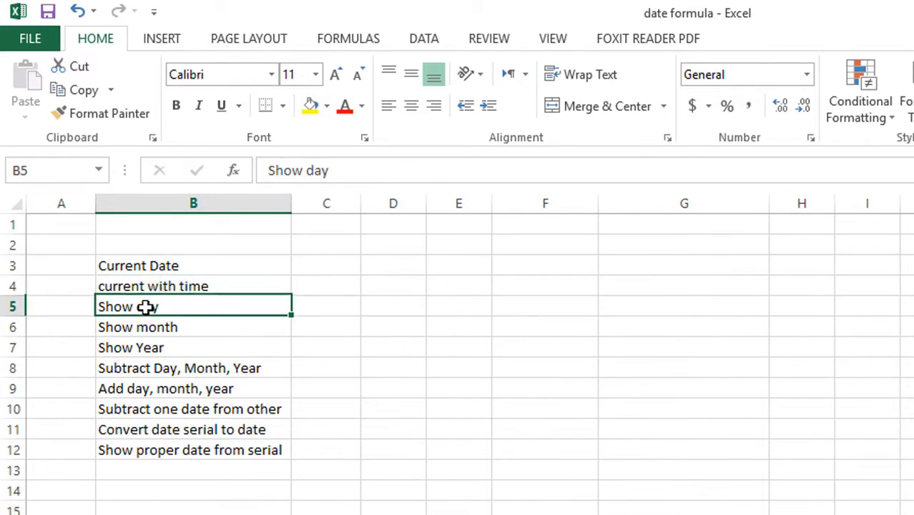
{"action": "left_click", "coordinate": [156, 329]}
{"action": "left_click", "coordinate": [172, 349]}
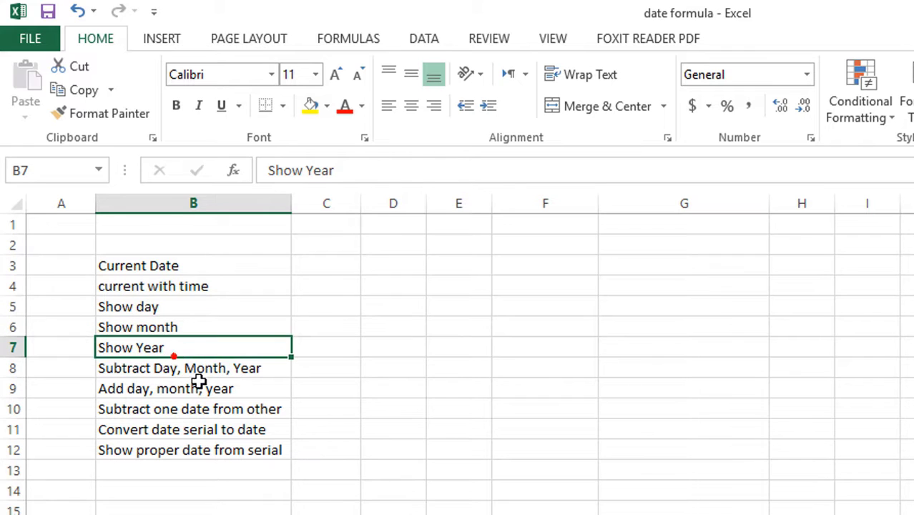
{"action": "left_click", "coordinate": [200, 369]}
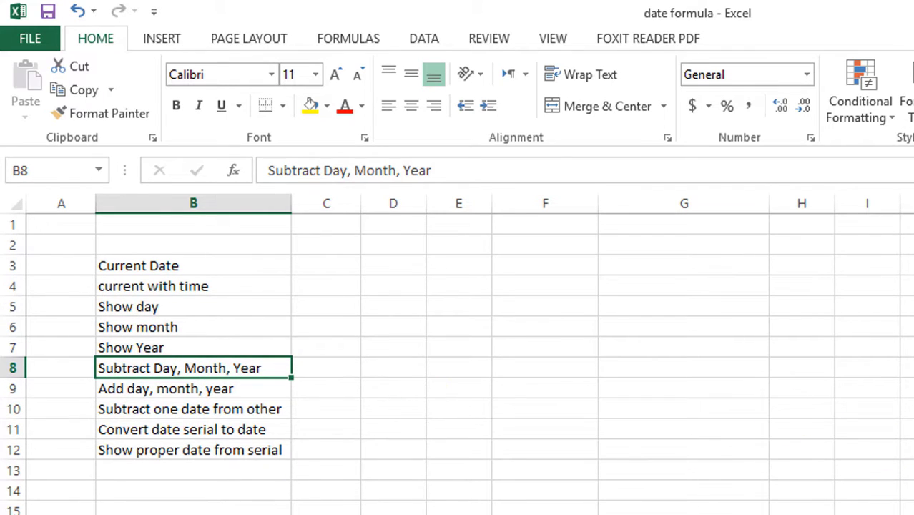
{"action": "left_click", "coordinate": [264, 390]}
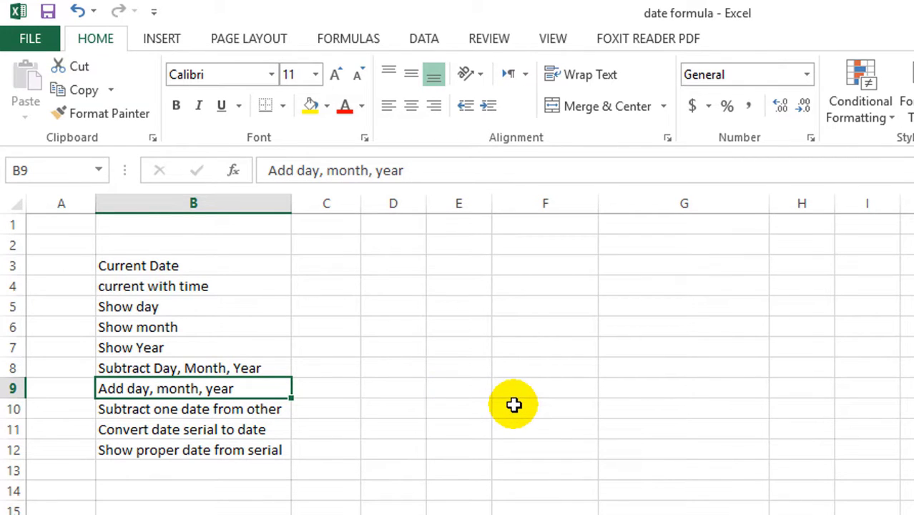
{"action": "left_click", "coordinate": [182, 431]}
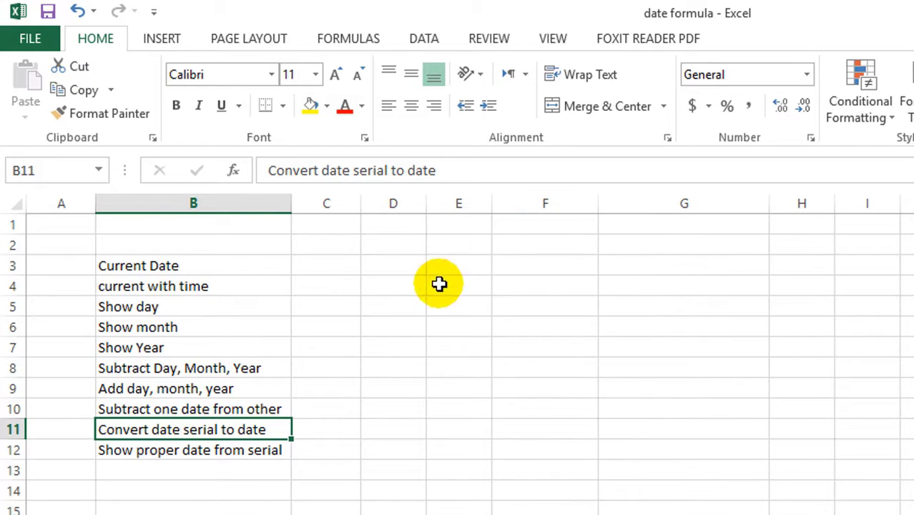
Enter the formula =TODAY() in cell E3 to return the current date.
{"action": "left_click", "coordinate": [455, 266]}
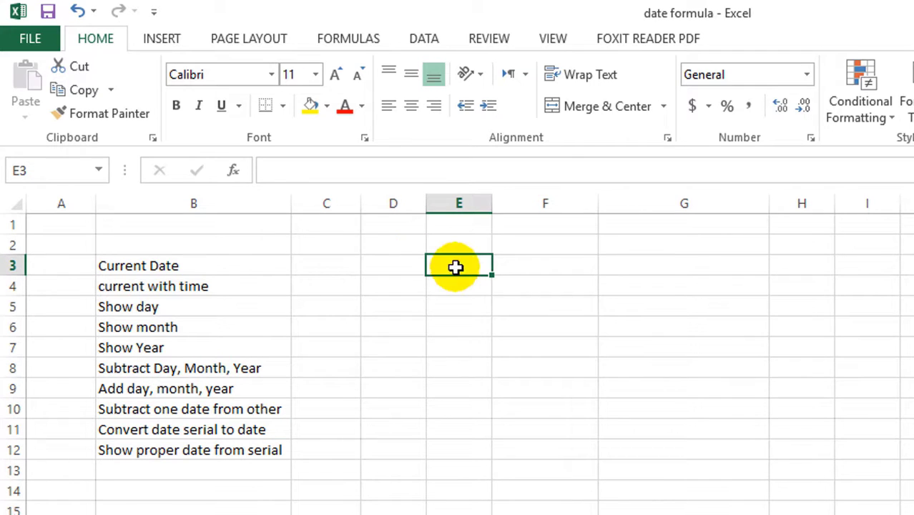
{"action": "type", "text": "=to"}
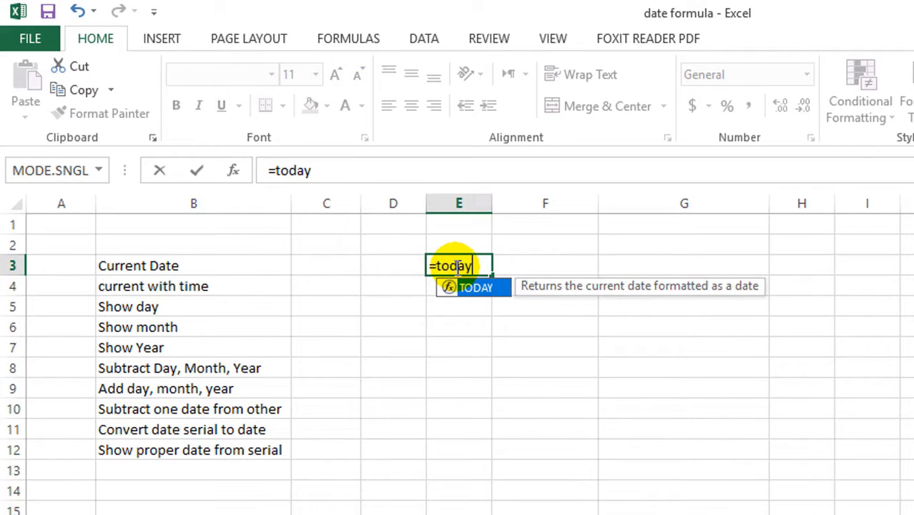
{"action": "type", "text": "day"}
{"action": "key", "text": "Tab"}
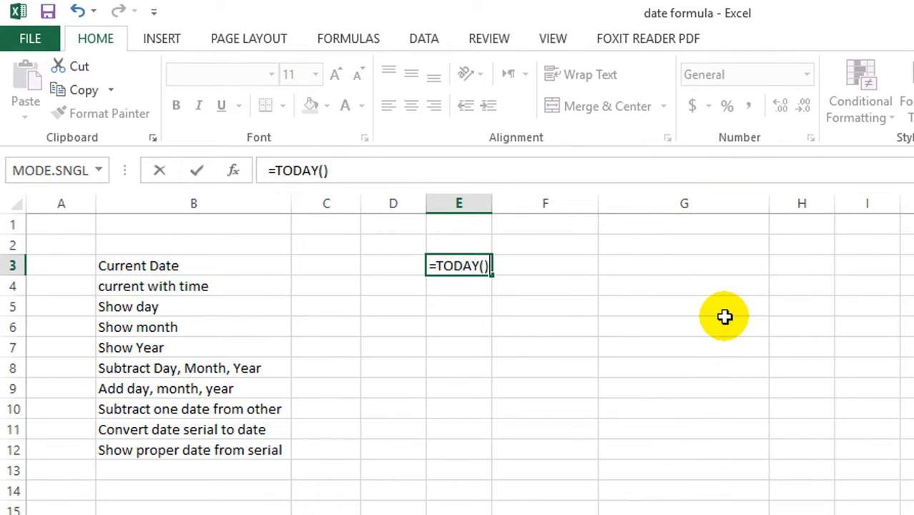
{"action": "key", "text": "Return"}
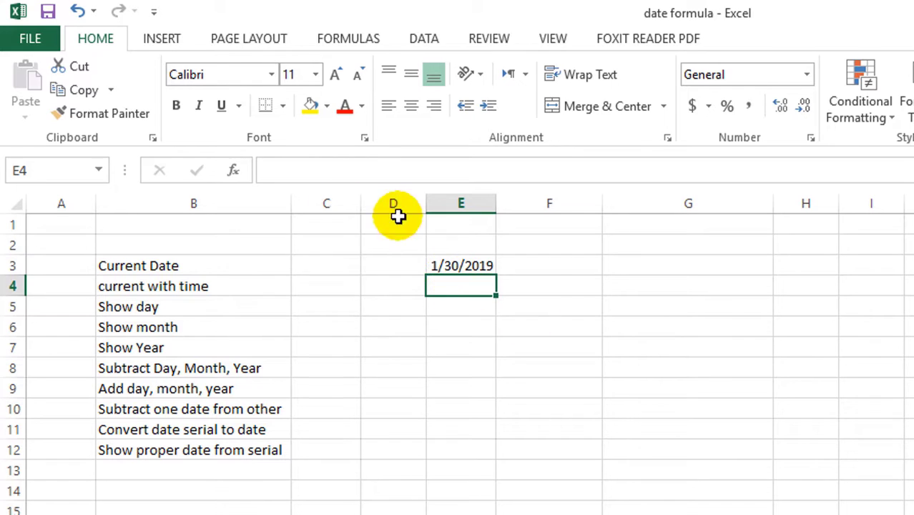
Enter the formula =NOW() in cell F3 to return the current date with time.
{"action": "left_click", "coordinate": [559, 265]}
{"action": "type", "text": "="}
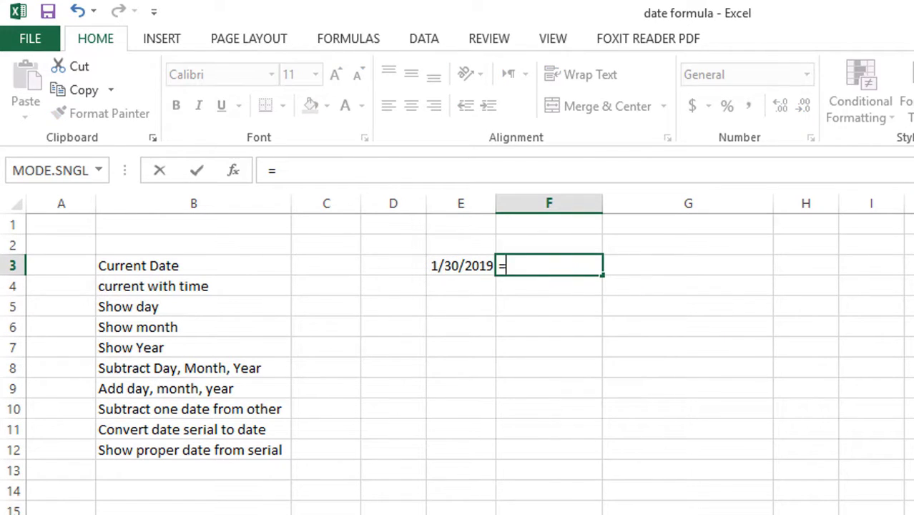
{"action": "type", "text": "now"}
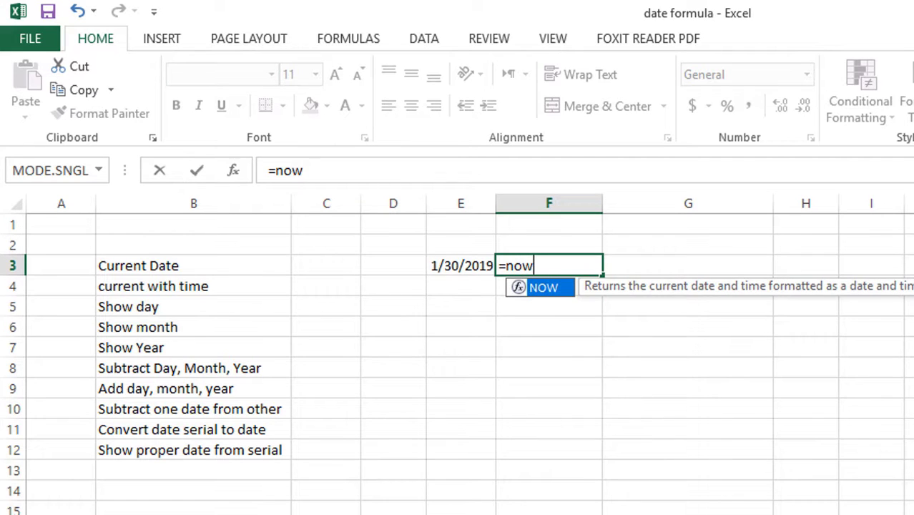
{"action": "type", "text": "()"}
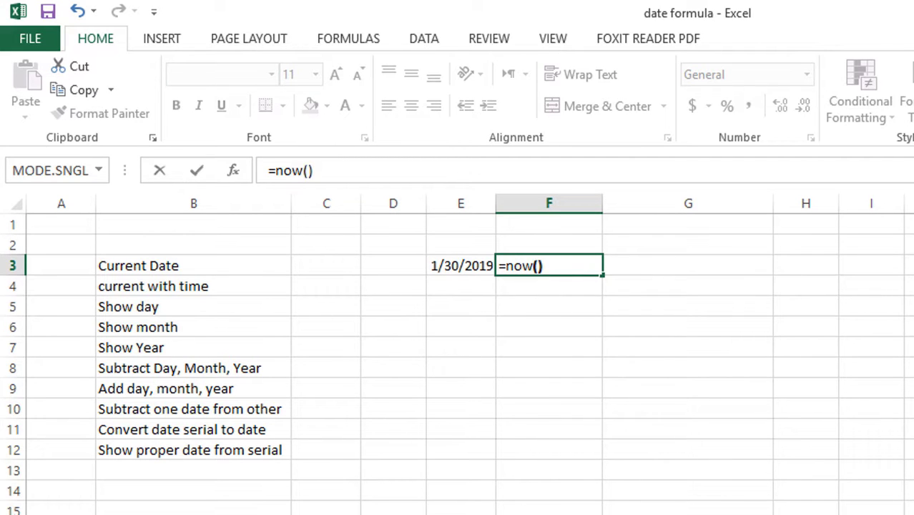
{"action": "key", "text": "Return"}
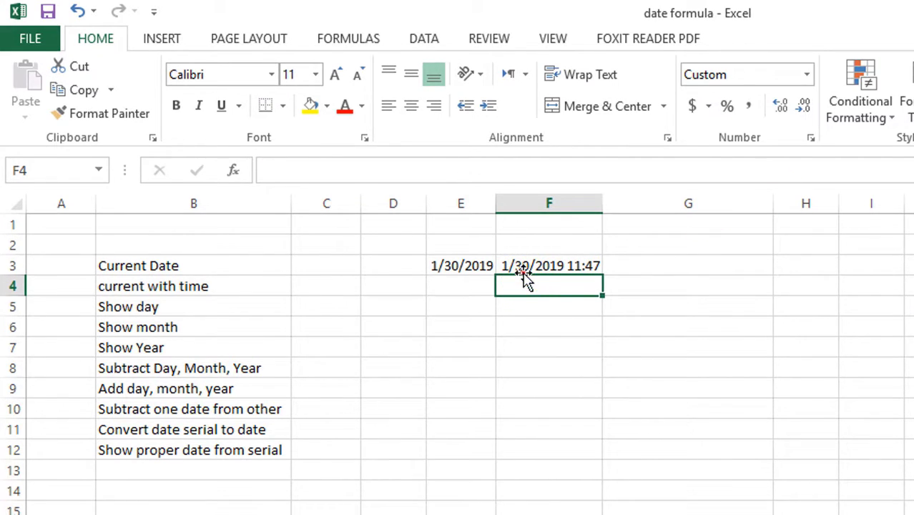
Compare the current date in E3 with the date and time in F3, checking the formula behind each.
{"action": "left_click", "coordinate": [555, 266]}
{"action": "left_click", "coordinate": [702, 282]}
{"action": "left_click", "coordinate": [510, 401]}
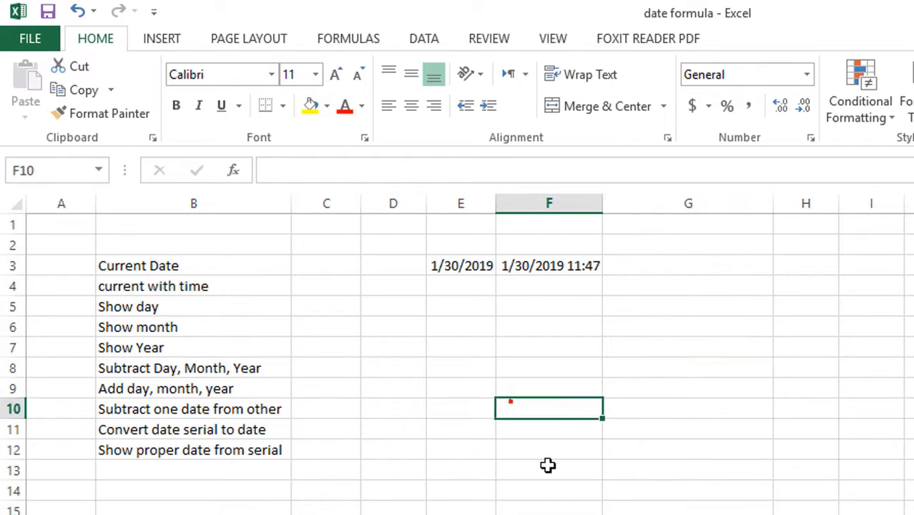
{"action": "left_click", "coordinate": [548, 463]}
{"action": "left_click", "coordinate": [465, 263]}
{"action": "left_click", "coordinate": [562, 278]}
{"action": "left_click", "coordinate": [435, 265]}
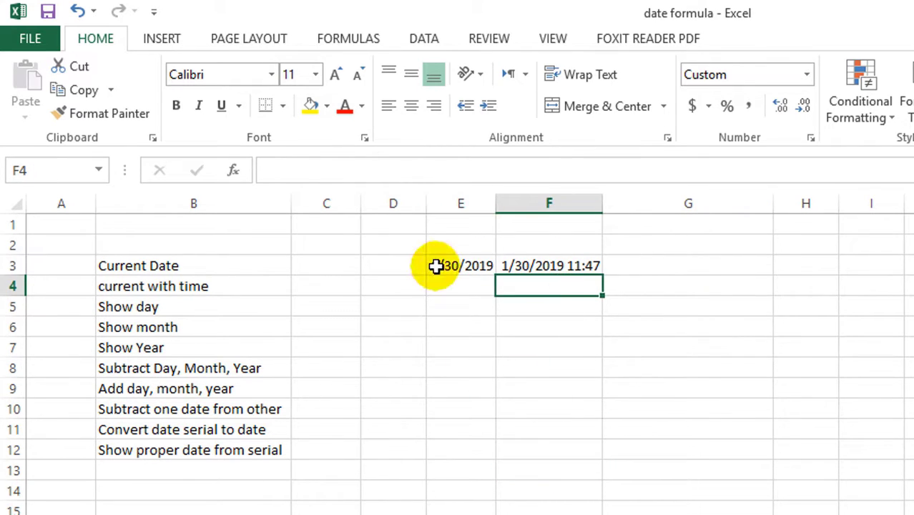
{"action": "left_click", "coordinate": [567, 265]}
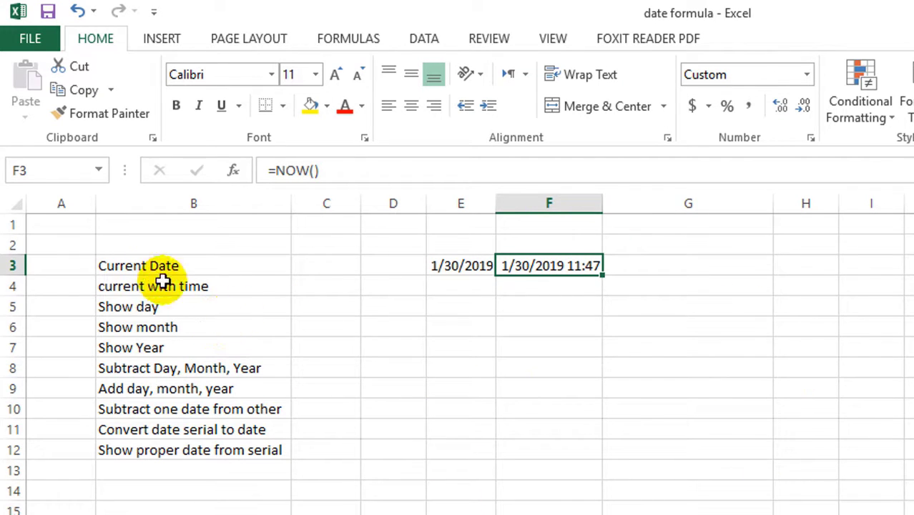
{"action": "left_click", "coordinate": [463, 264]}
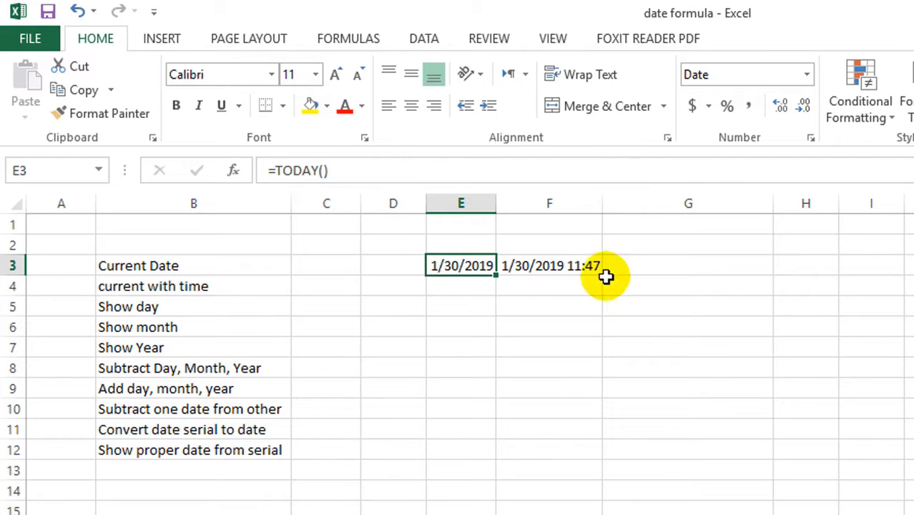
Enter the headers day, month and year in cells D14, E14 and F14.
{"action": "left_click", "coordinate": [379, 491]}
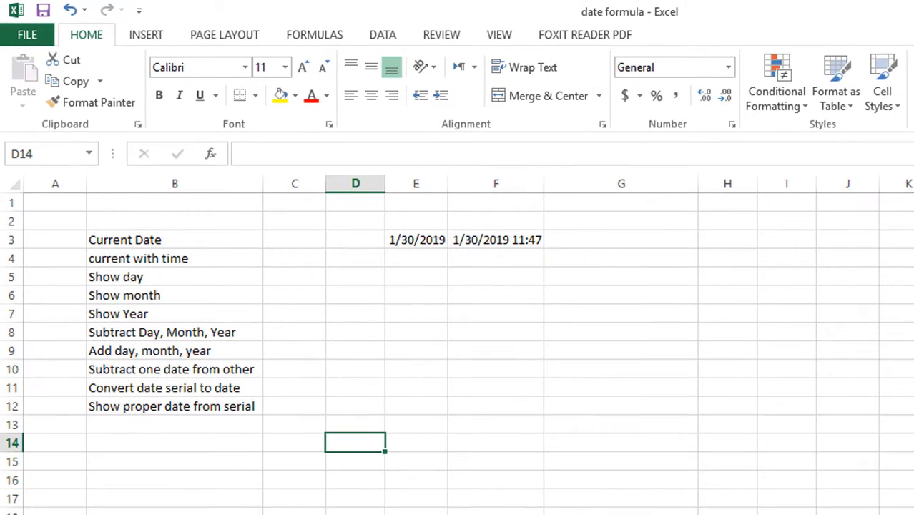
{"action": "type", "text": "day"}
{"action": "key", "text": "Tab"}
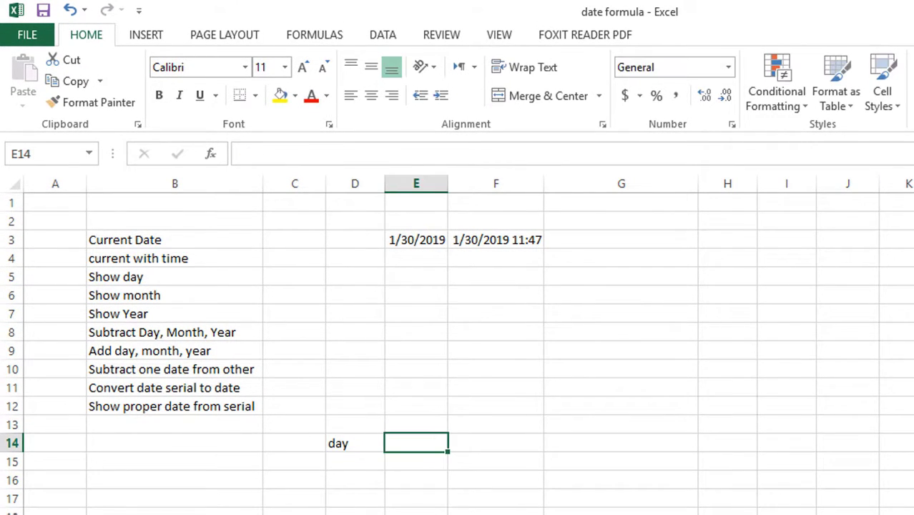
{"action": "type", "text": "mont"}
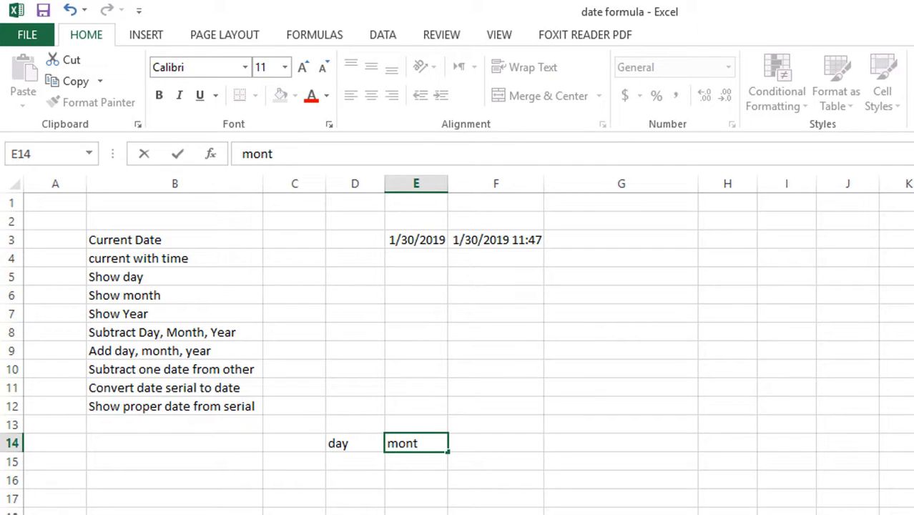
{"action": "type", "text": "h"}
{"action": "key", "text": "Tab"}
{"action": "type", "text": "ya"}
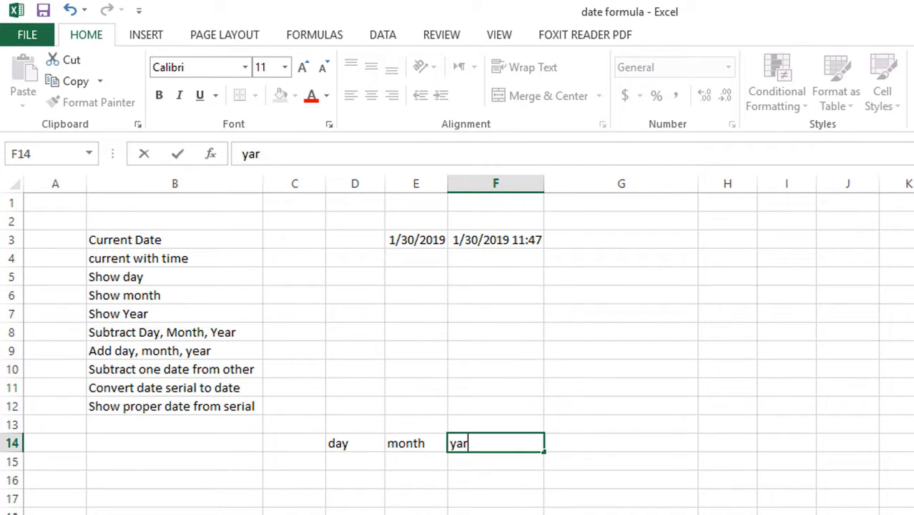
{"action": "key", "text": "Return"}
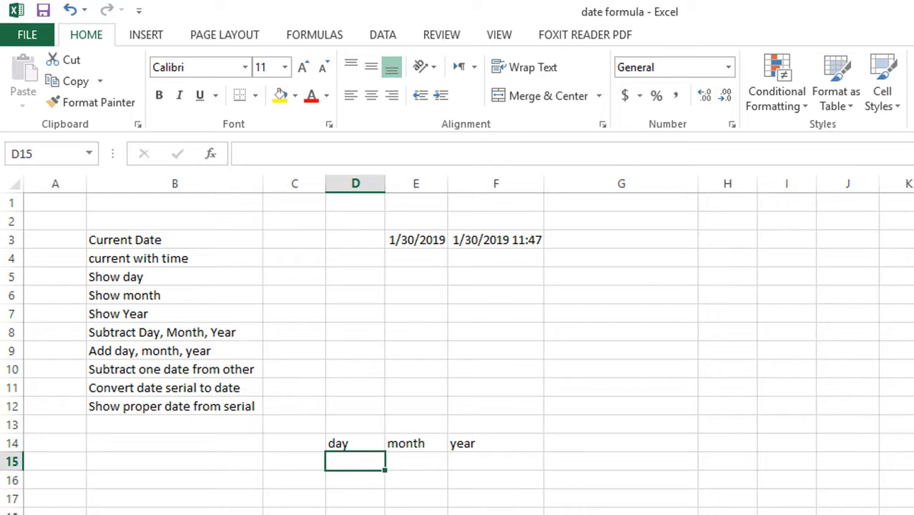
Extract the day from the date in E3 with a DAY formula in cell D15, under the day header.
{"action": "type", "text": "=day"}
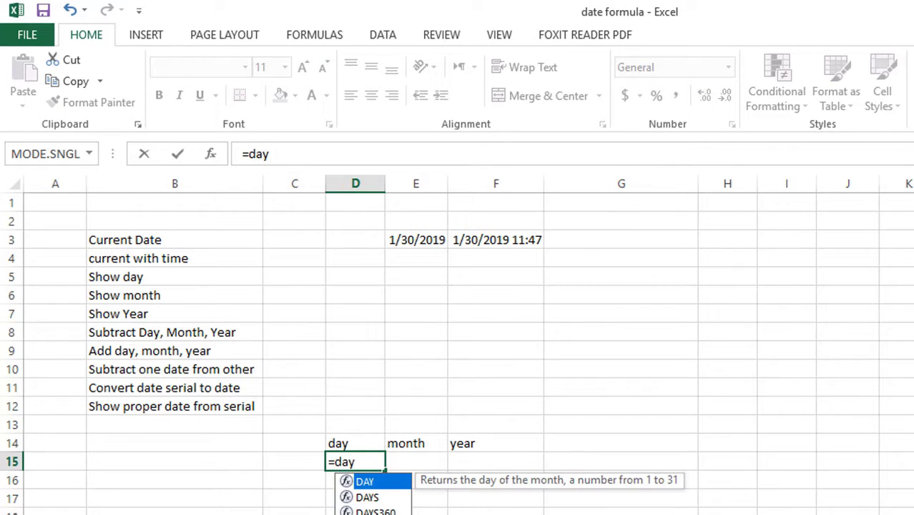
{"action": "key", "text": "Tab"}
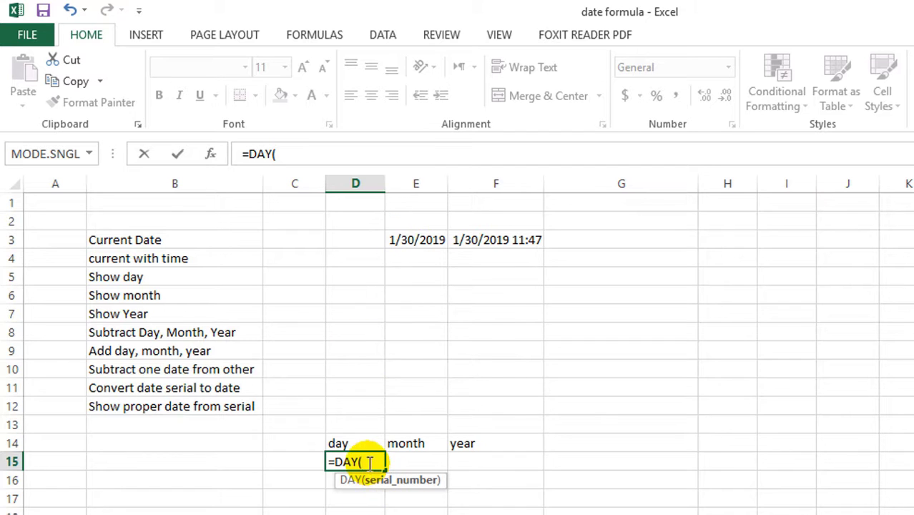
{"action": "left_click", "coordinate": [417, 240]}
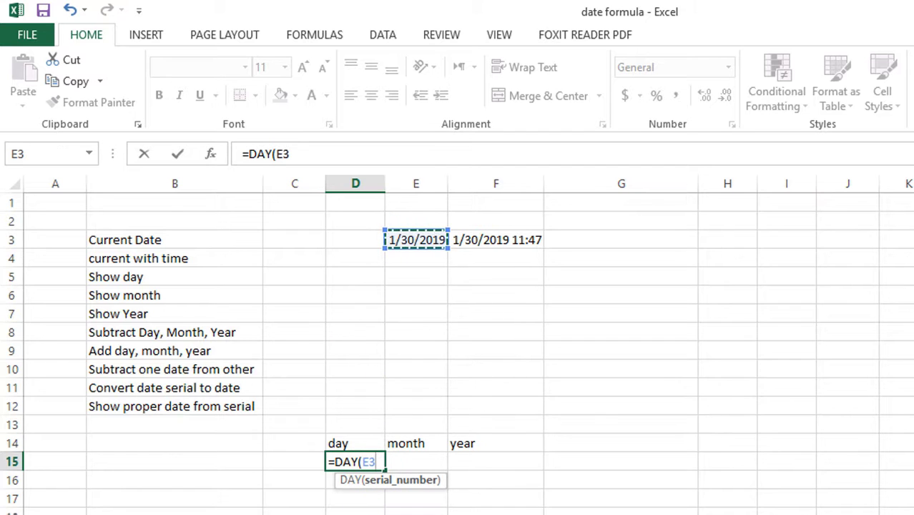
{"action": "key", "text": "Tab"}
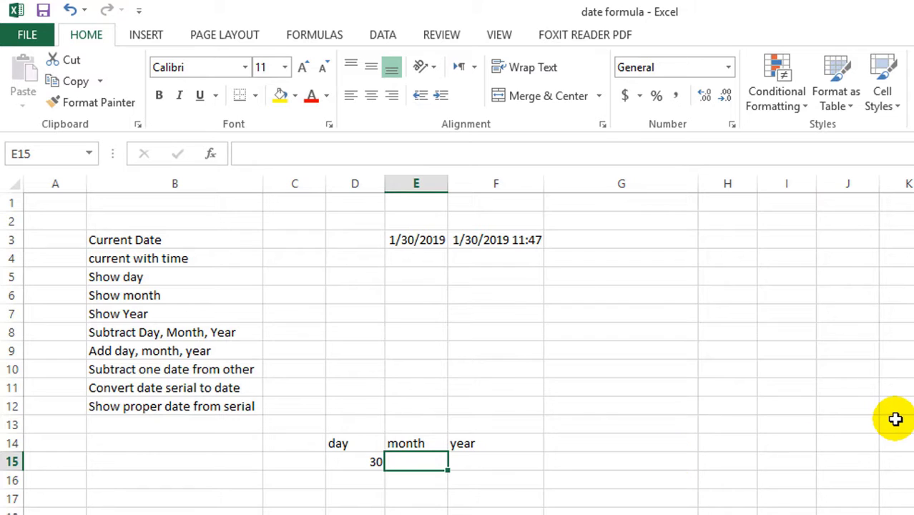
Extract the month from the date in E3 with a MONTH formula in cell E15, under the month header.
{"action": "type", "text": "=mo"}
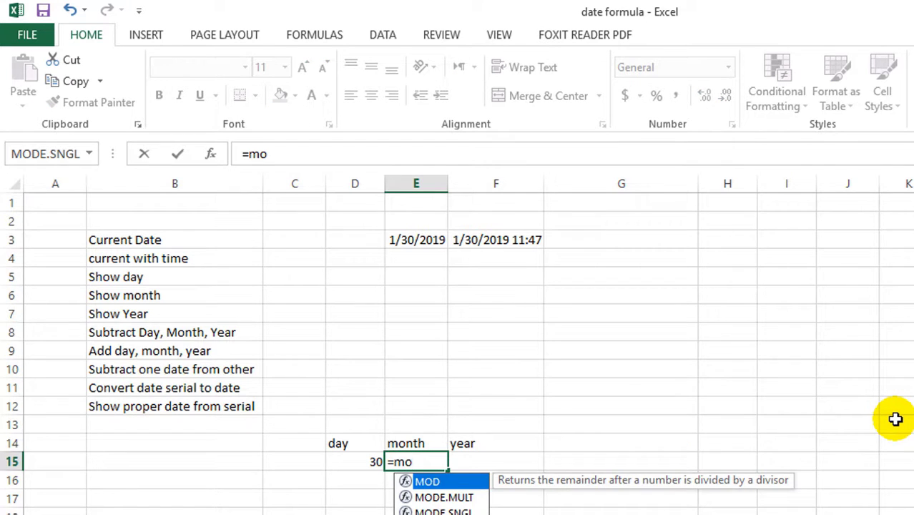
{"action": "type", "text": "nth"}
{"action": "key", "text": "Tab"}
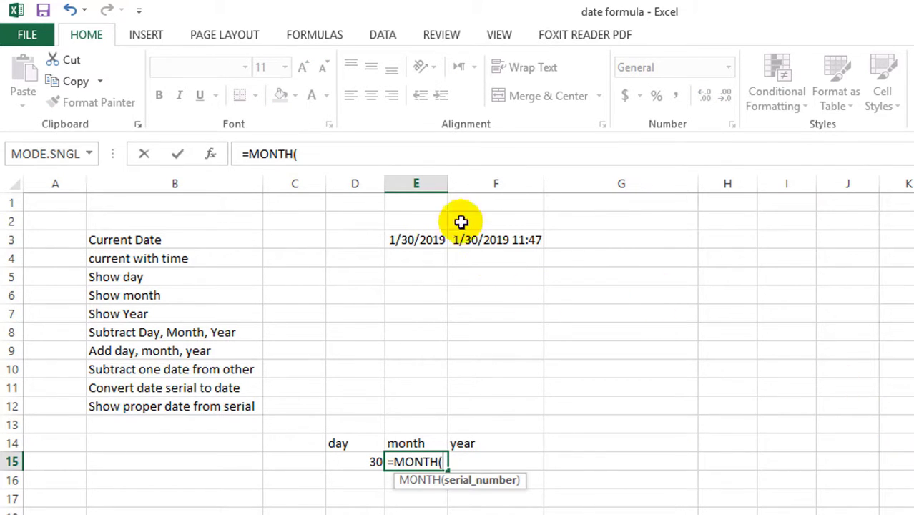
{"action": "left_click", "coordinate": [414, 240]}
{"action": "key", "text": "Tab"}
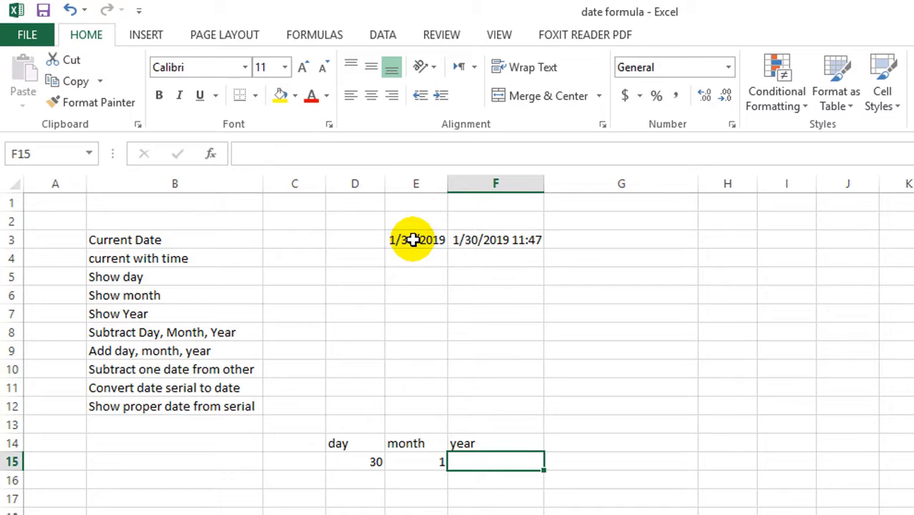
Extract the year from the date in E3 with a YEAR formula in cell F15, under the year header.
{"action": "type", "text": "=yea"}
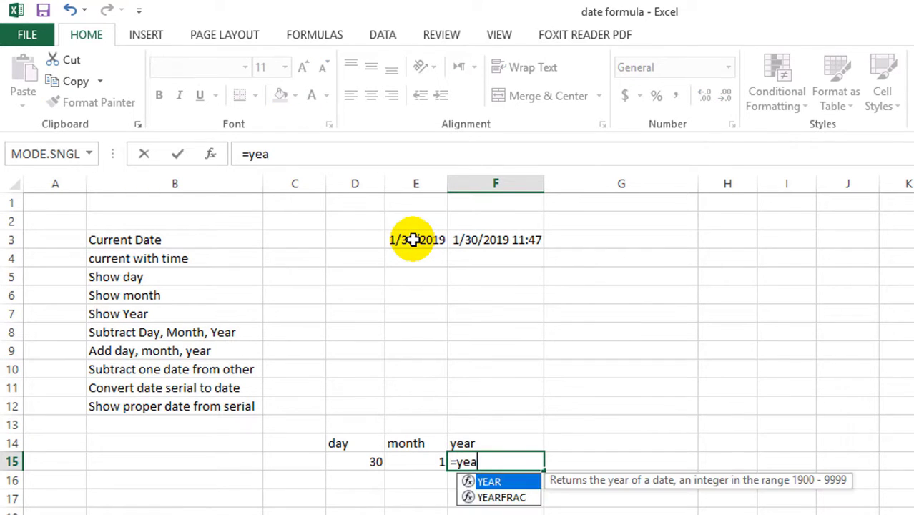
{"action": "type", "text": "r"}
{"action": "key", "text": "Tab"}
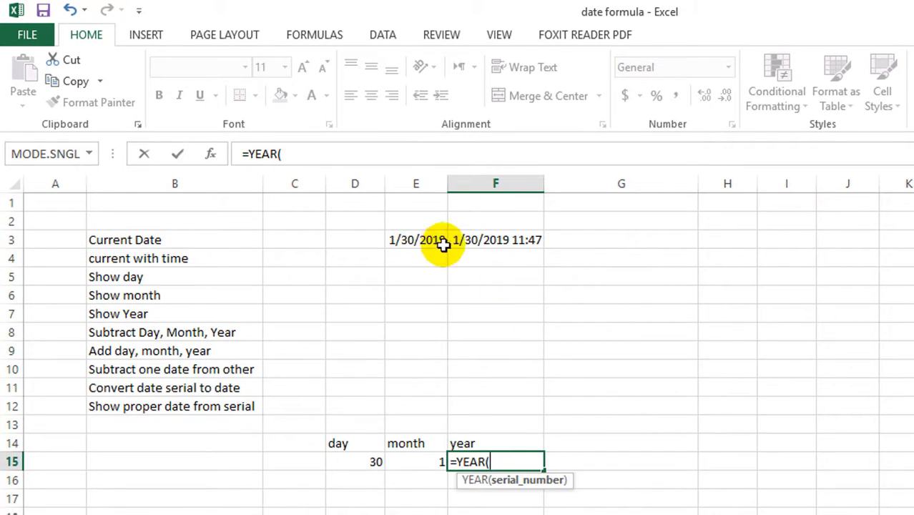
{"action": "left_click", "coordinate": [422, 249]}
{"action": "type", "text": ")"}
{"action": "key", "text": "Return"}
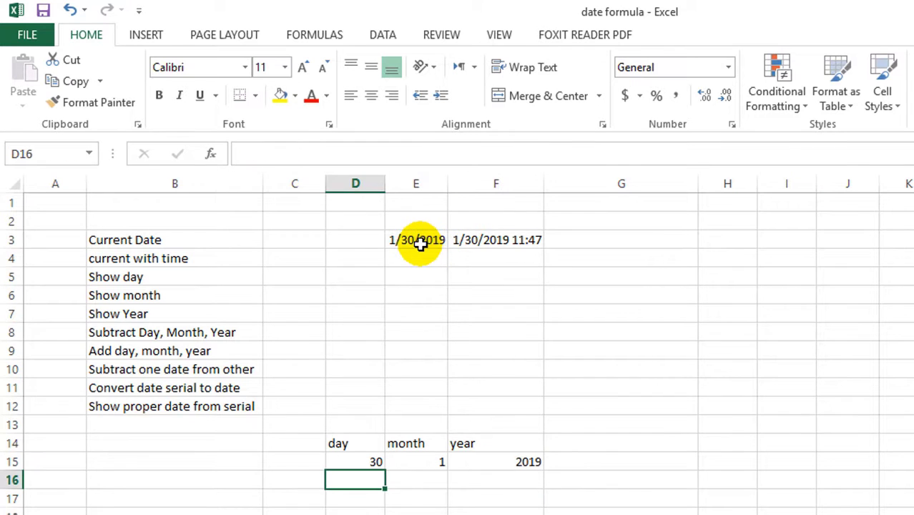
Review the DAY, MONTH and YEAR formulas in cells D15, E15 and F15.
{"action": "left_click", "coordinate": [358, 461]}
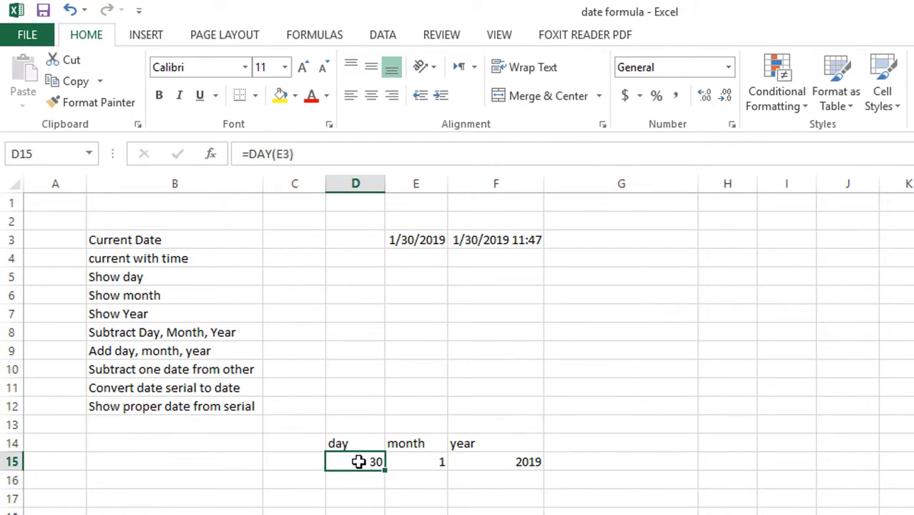
{"action": "left_click", "coordinate": [415, 462]}
{"action": "left_click", "coordinate": [485, 462]}
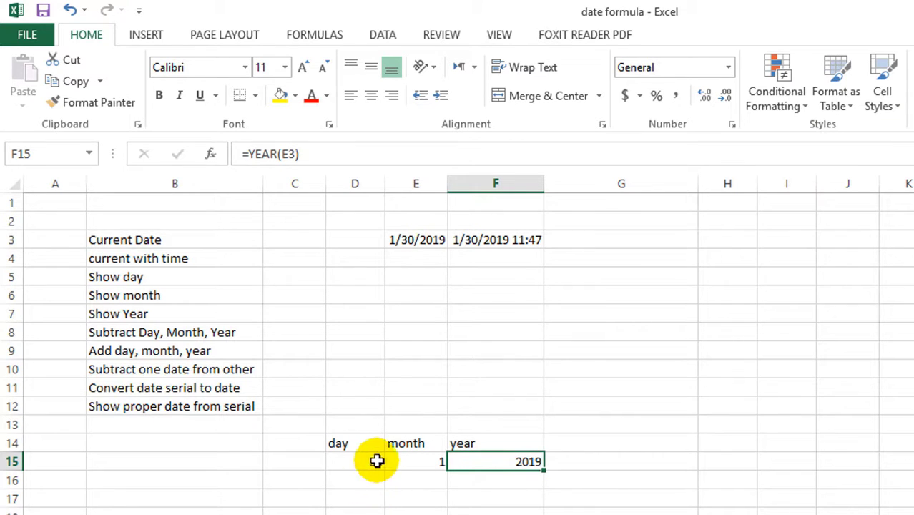
{"action": "left_click", "coordinate": [352, 459]}
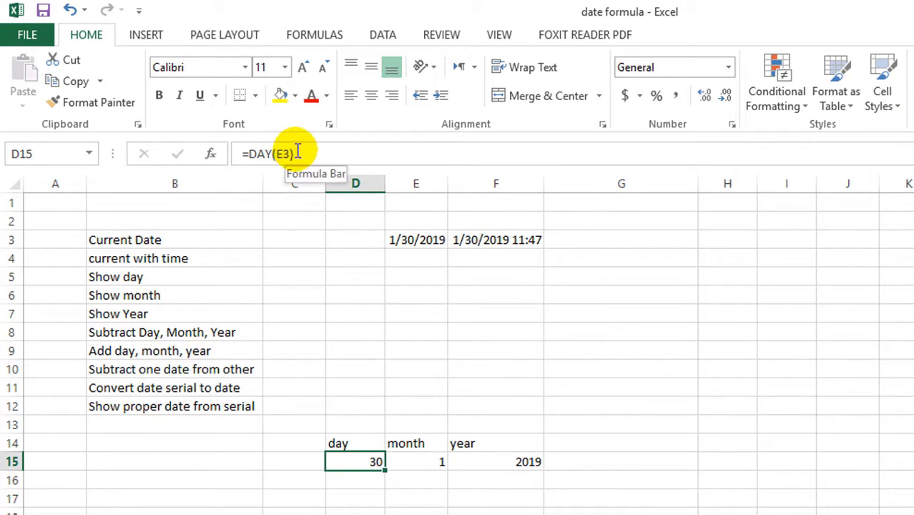
{"action": "left_click", "coordinate": [422, 462]}
{"action": "left_click", "coordinate": [322, 147]}
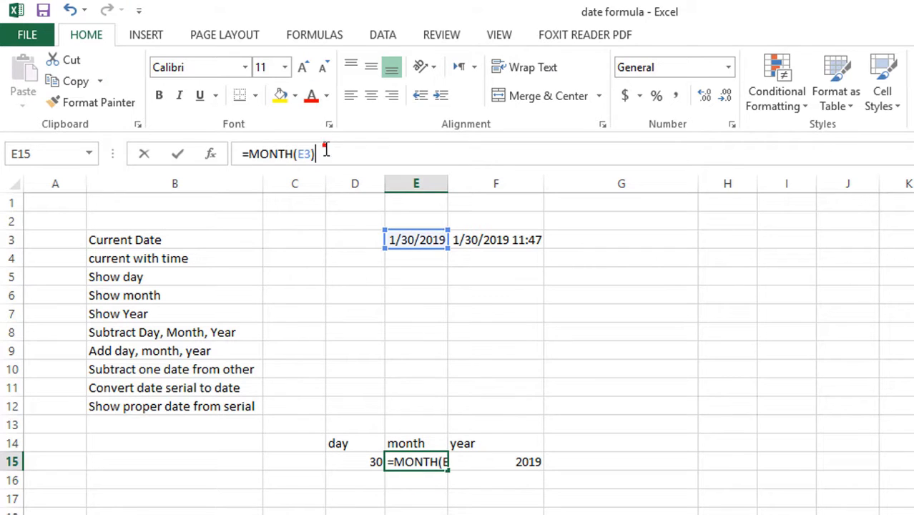
{"action": "left_click", "coordinate": [510, 461]}
{"action": "left_click", "coordinate": [357, 148]}
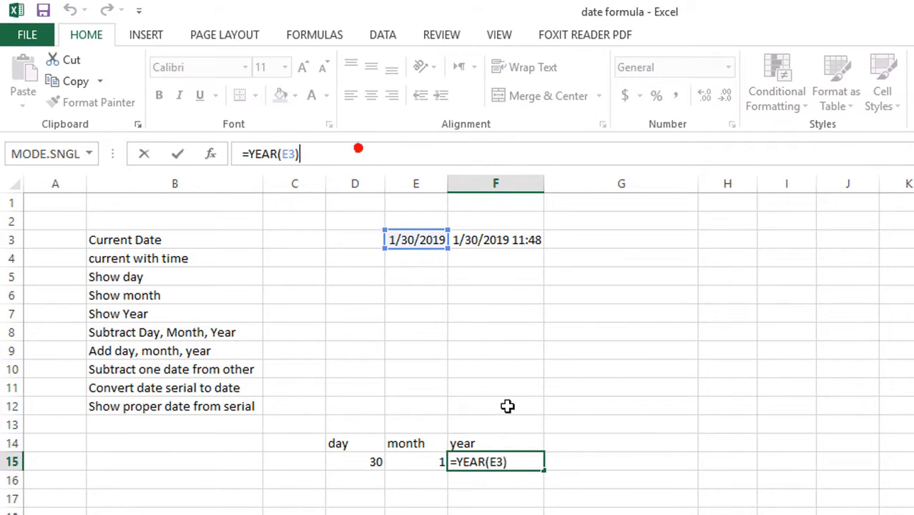
Enter the formula =DAY(TODAY()) in cell D17 to extract the day directly from the current date.
{"action": "left_click", "coordinate": [351, 501]}
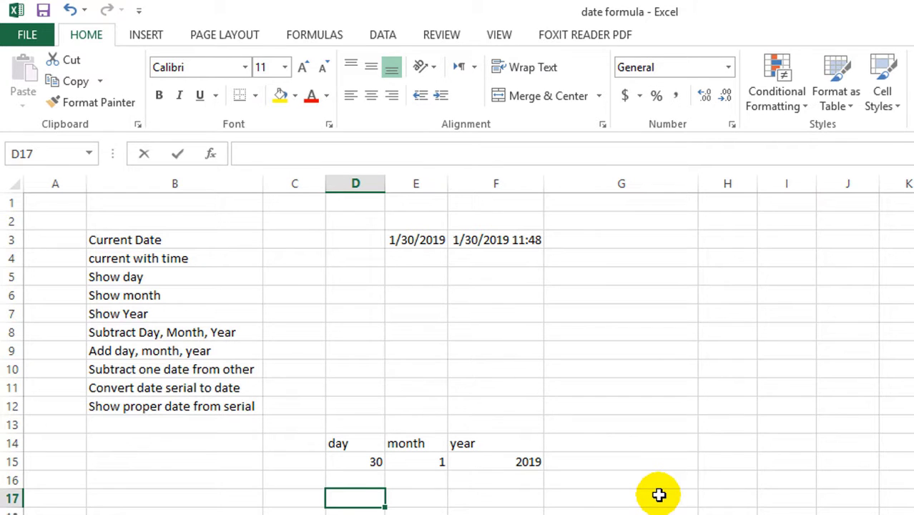
{"action": "type", "text": "day=day"}
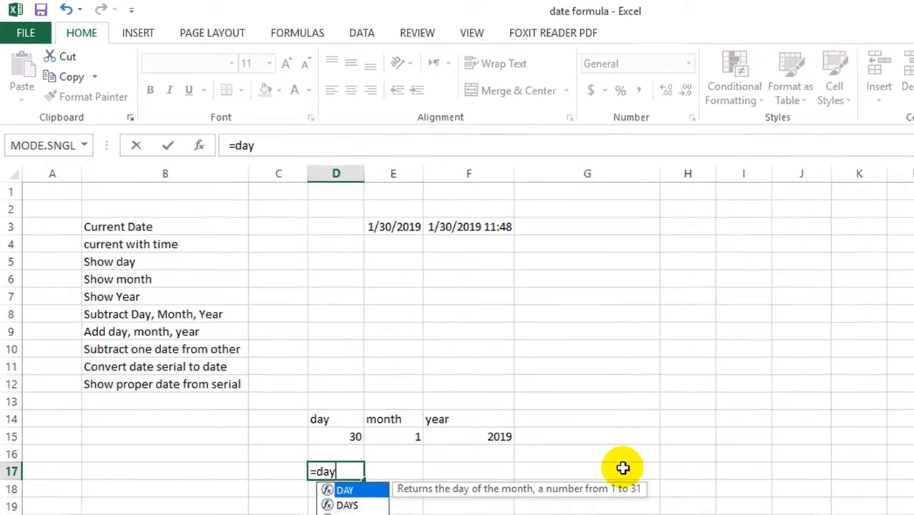
{"action": "key", "text": "Tab"}
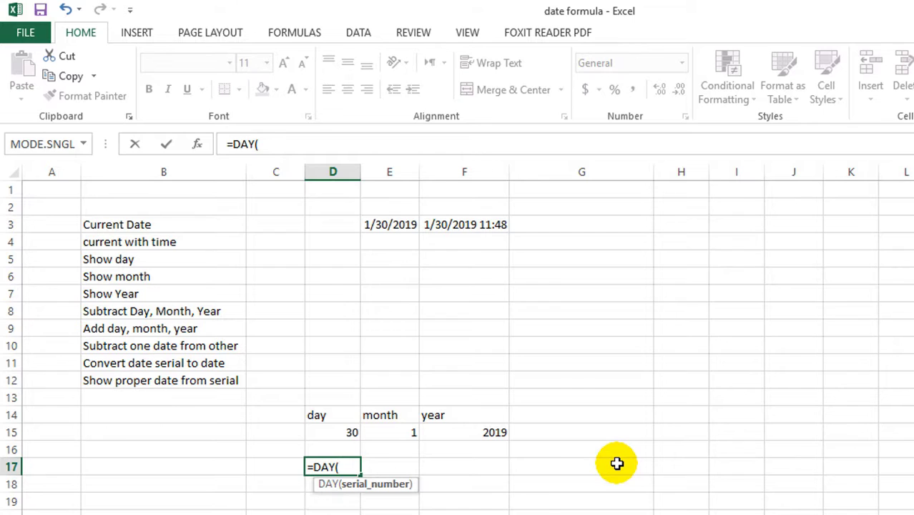
{"action": "type", "text": "to"}
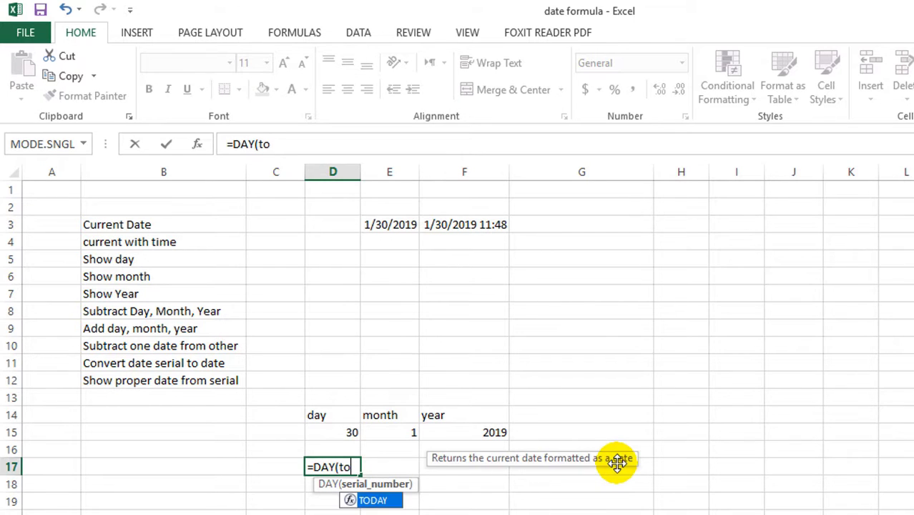
{"action": "type", "text": "day"}
{"action": "key", "text": "Tab"}
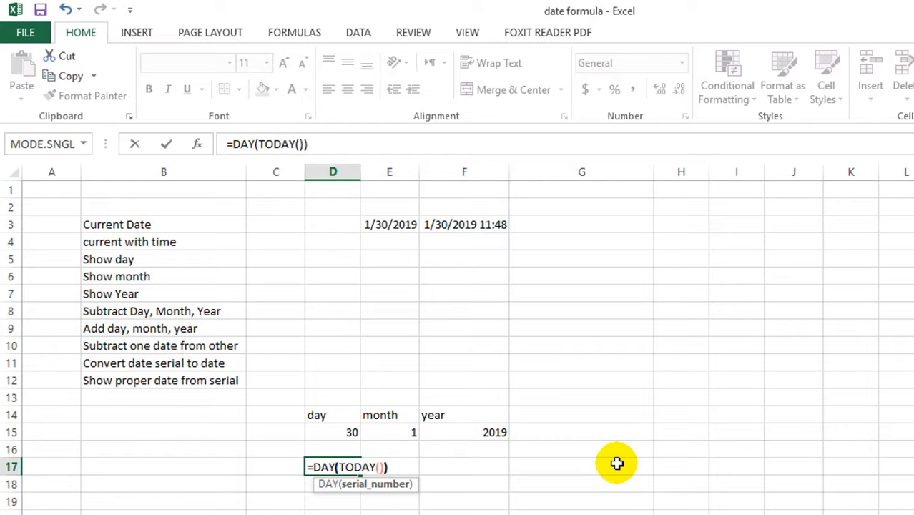
{"action": "type", "text": "))"}
{"action": "key", "text": "Return"}
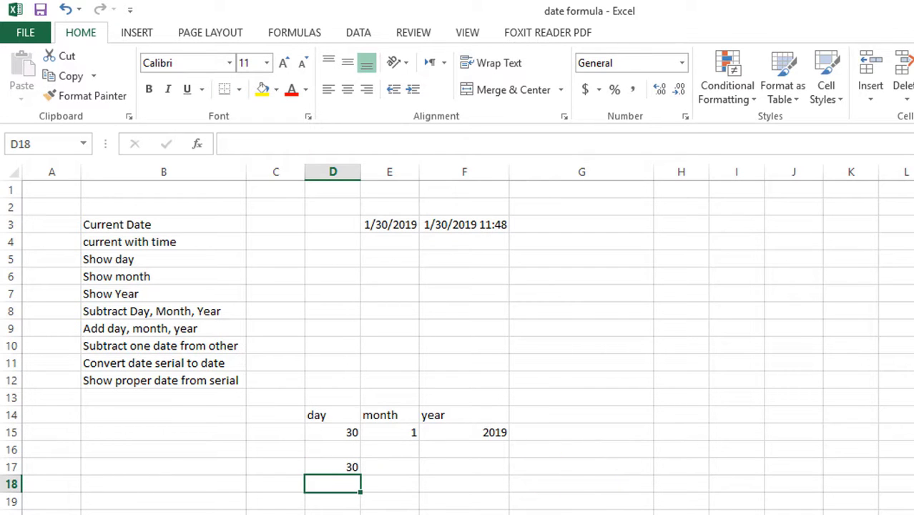
Enter the formula =MONTH(TODAY()) in cell E17 to extract the month directly from the current date.
{"action": "left_click", "coordinate": [388, 469]}
{"action": "type", "text": "=m"}
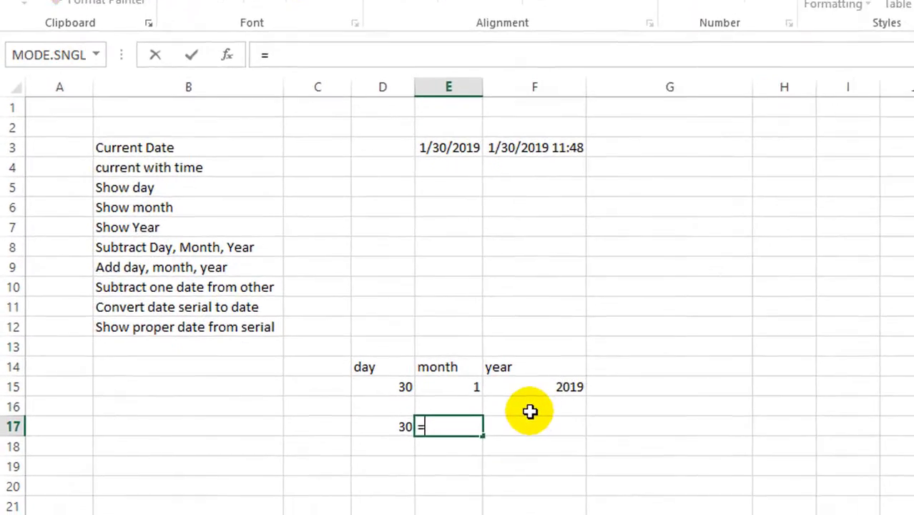
{"action": "type", "text": "on"}
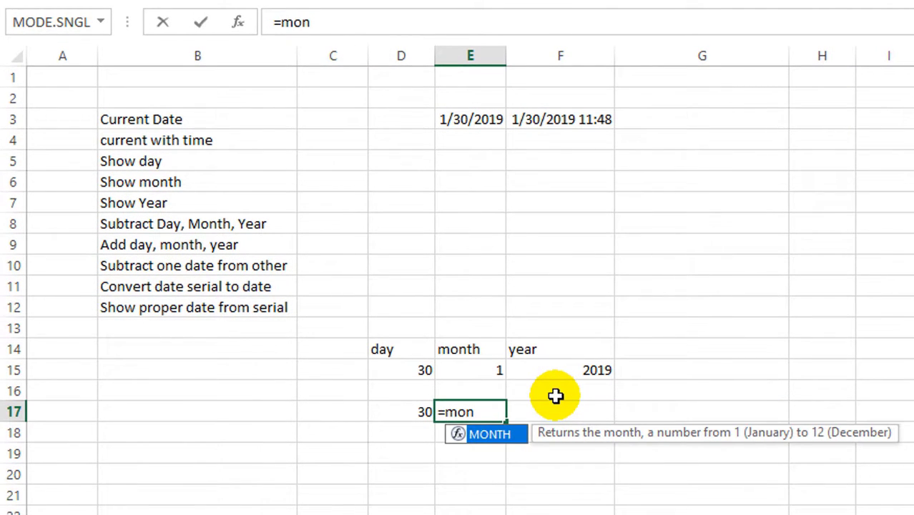
{"action": "key", "text": "Tab"}
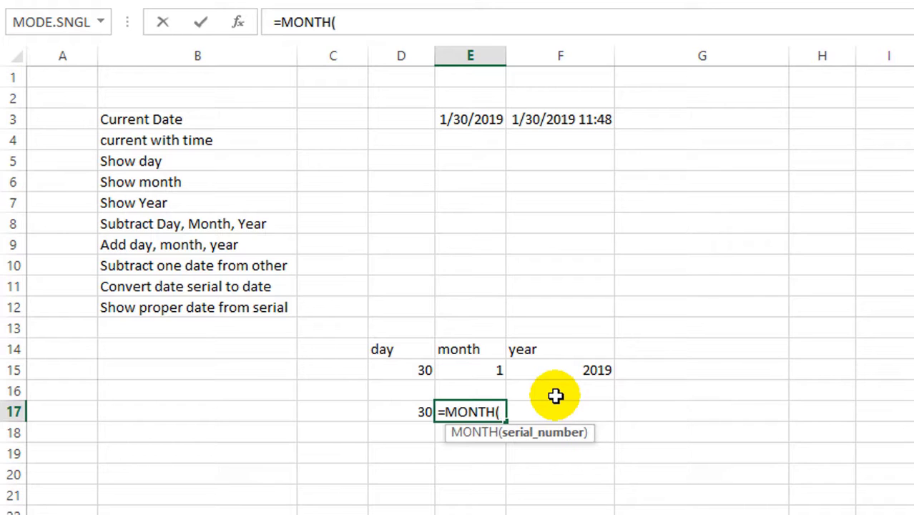
{"action": "type", "text": "toda"}
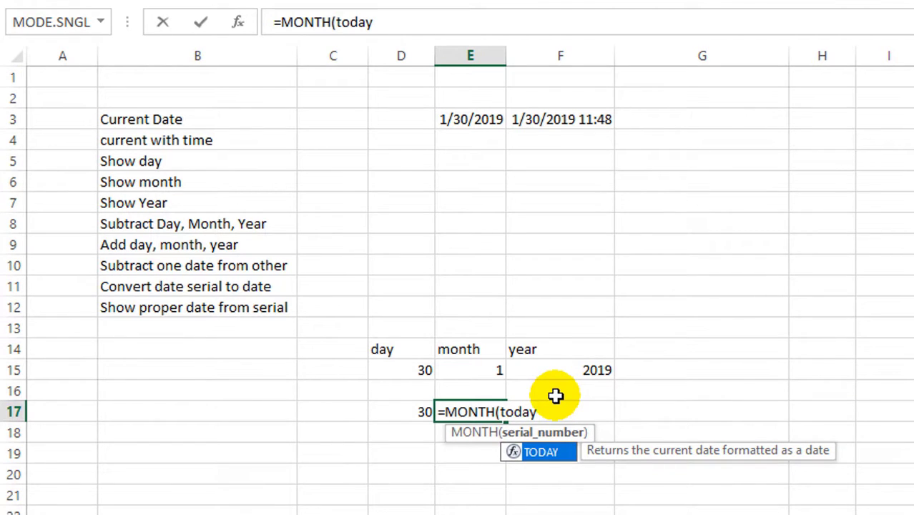
{"action": "type", "text": "y"}
{"action": "double_click", "coordinate": [552, 458]}
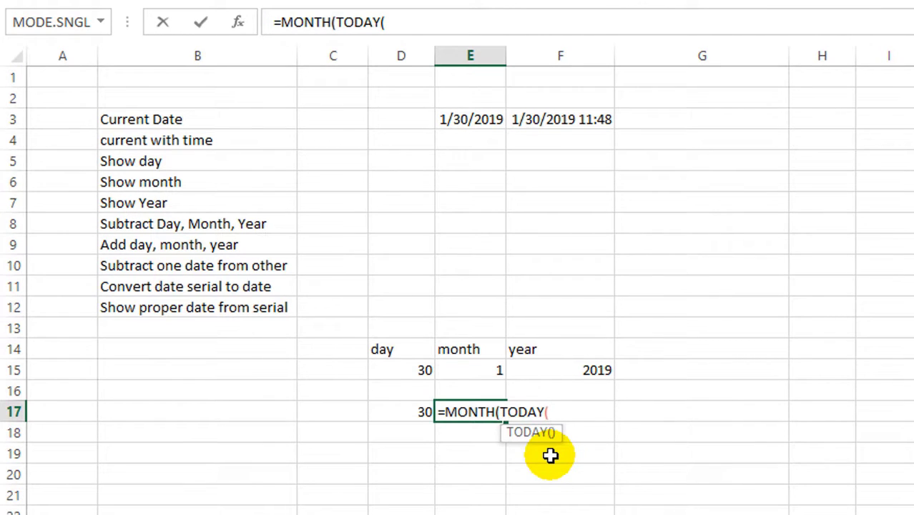
{"action": "type", "text": "))"}
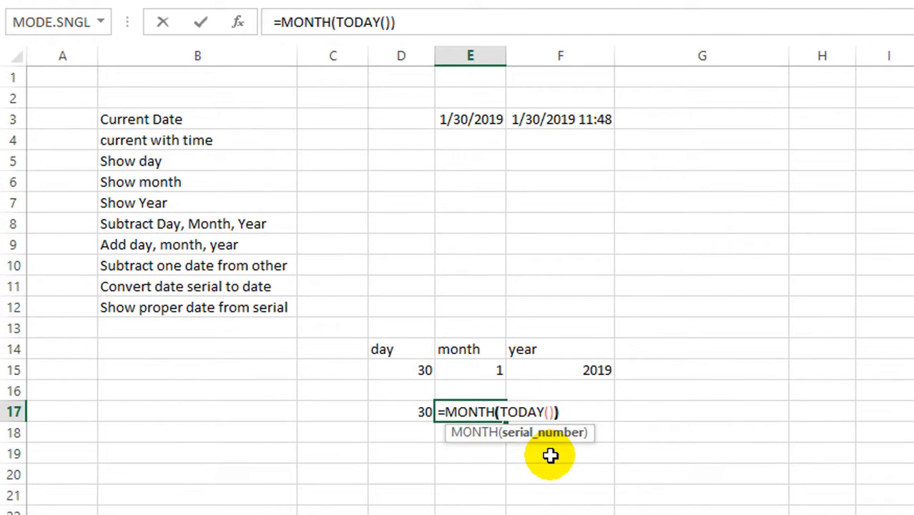
{"action": "key", "text": "Tab"}
Enter the formula =YEAR(TODAY()) in cell F17 to extract the year directly from the current date.
{"action": "type", "text": "="}
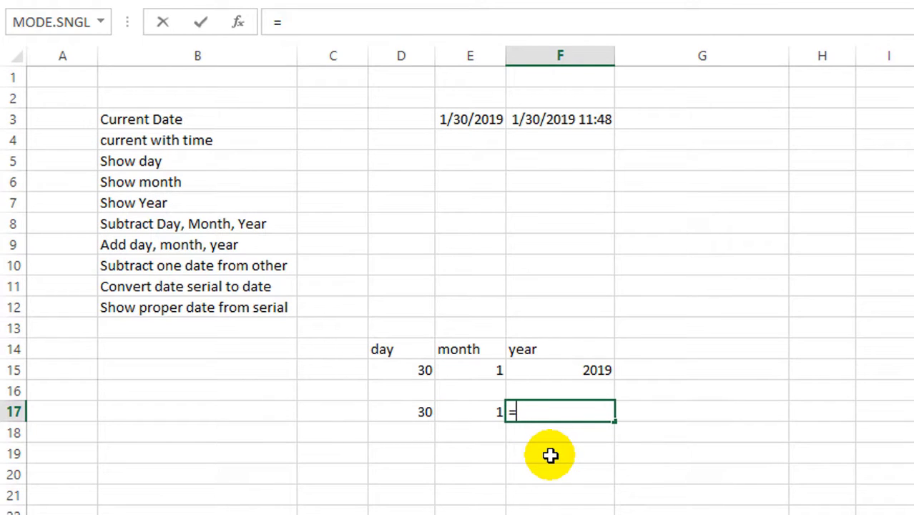
{"action": "type", "text": "yea"}
{"action": "key", "text": "Tab"}
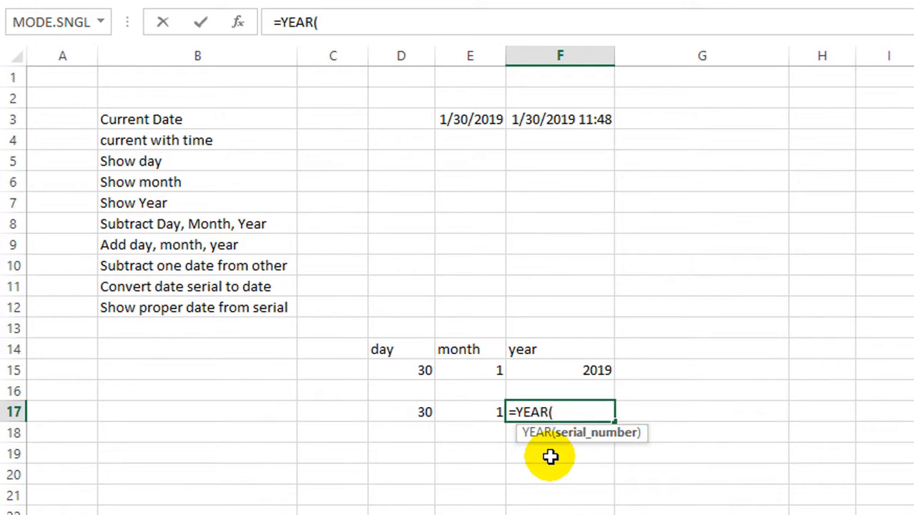
{"action": "type", "text": "tod"}
{"action": "key", "text": "Tab"}
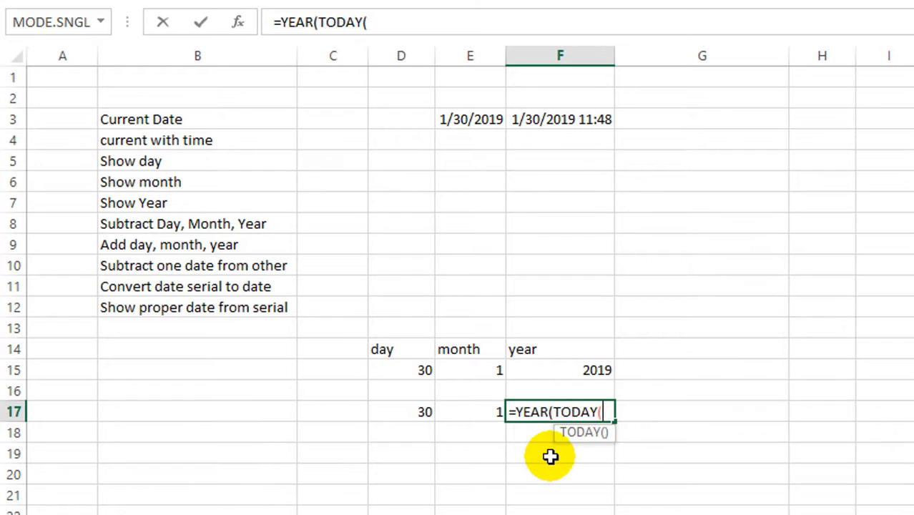
{"action": "type", "text": ")"}
{"action": "key", "text": "Return"}
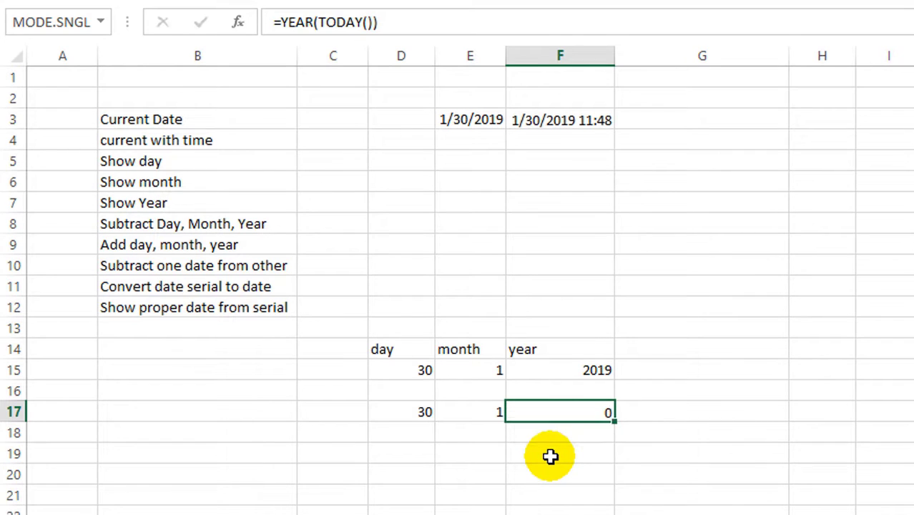
{"action": "left_click", "coordinate": [559, 408]}
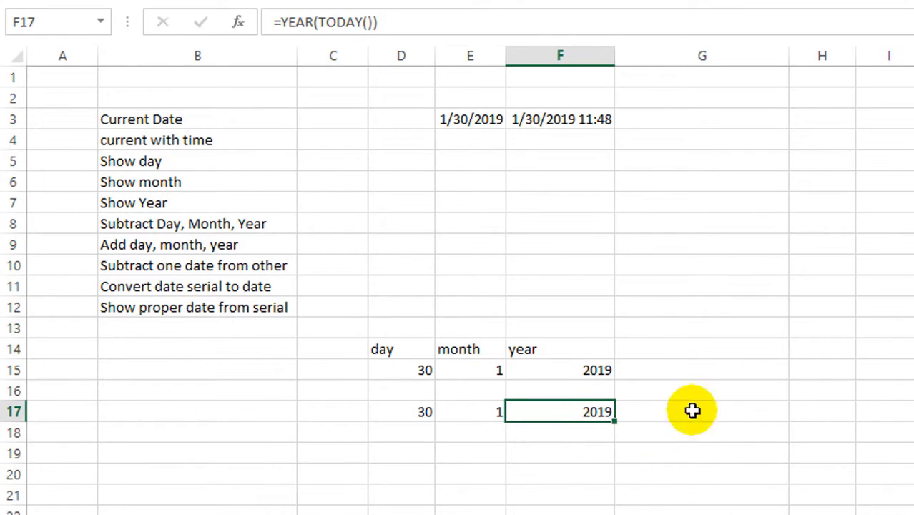
Enter the formula =DAY(TODAY()-20) in cell D19 to get the day 20 days before the current date.
{"action": "left_click", "coordinate": [406, 418]}
{"action": "left_click", "coordinate": [407, 432]}
{"action": "left_click", "coordinate": [407, 432]}
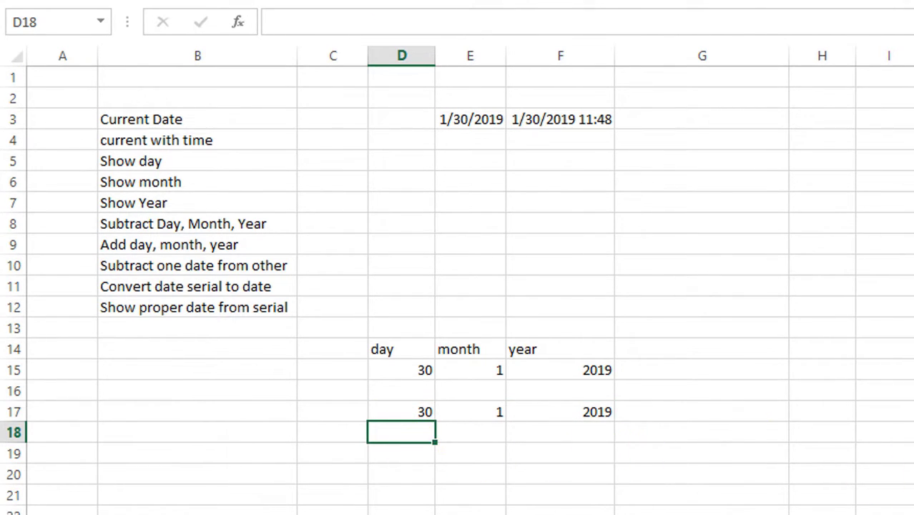
{"action": "left_click", "coordinate": [410, 454]}
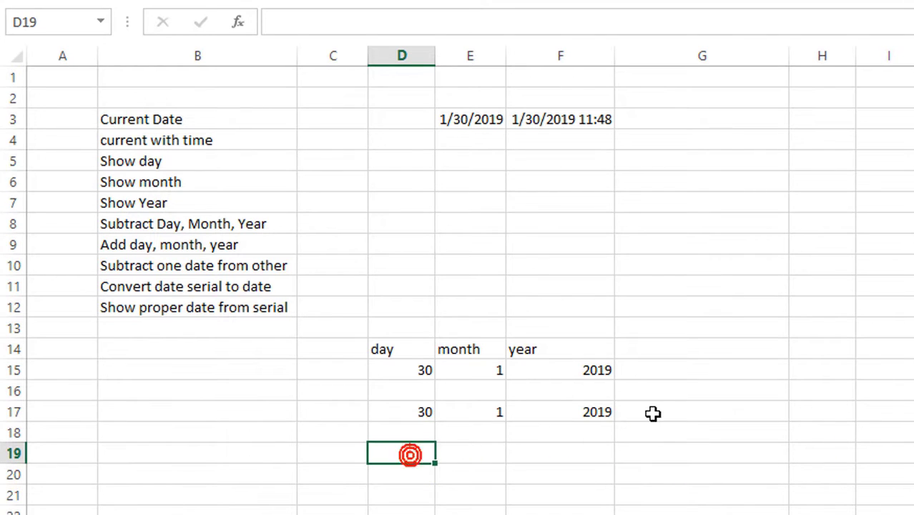
{"action": "type", "text": "=day"}
{"action": "key", "text": "Tab"}
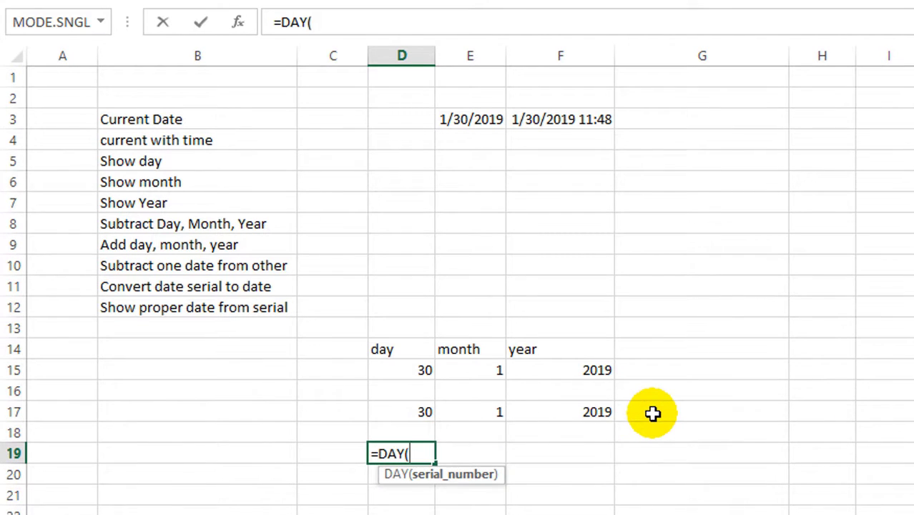
{"action": "type", "text": "to"}
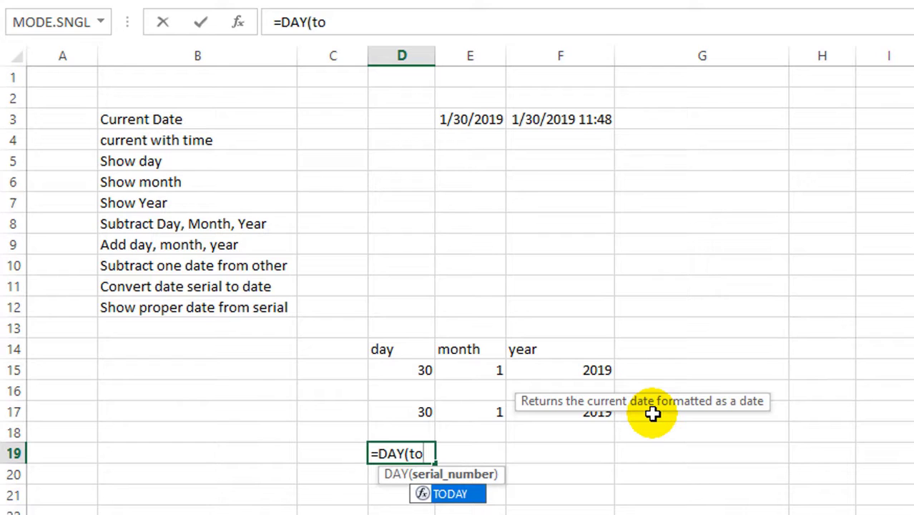
{"action": "key", "text": "Tab"}
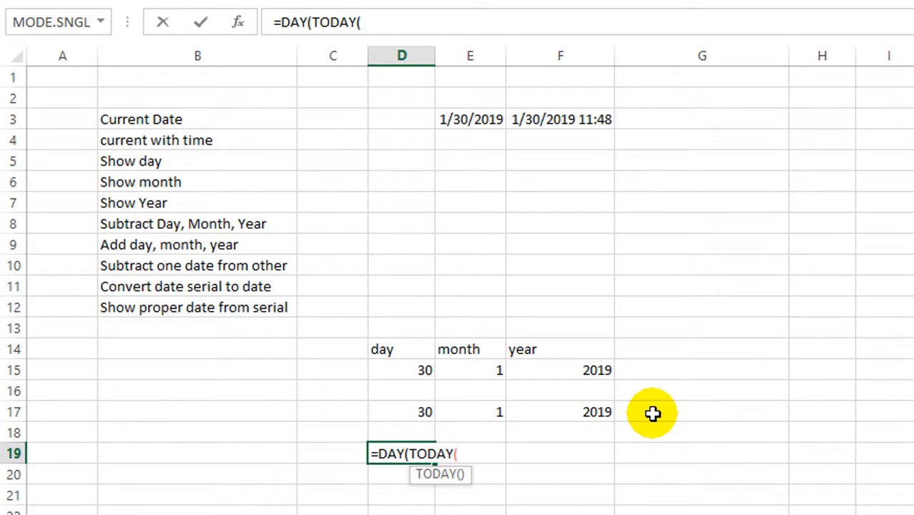
{"action": "type", "text": ")-"}
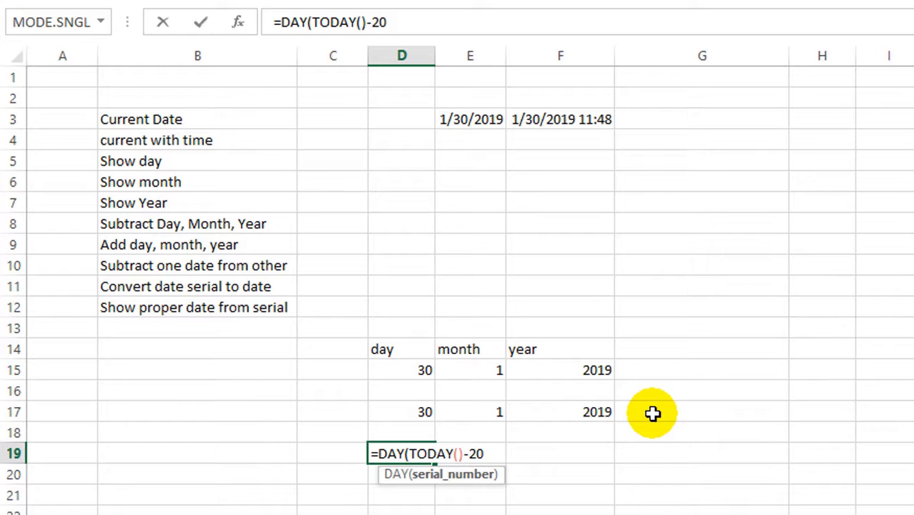
{"action": "left_click", "coordinate": [412, 452]}
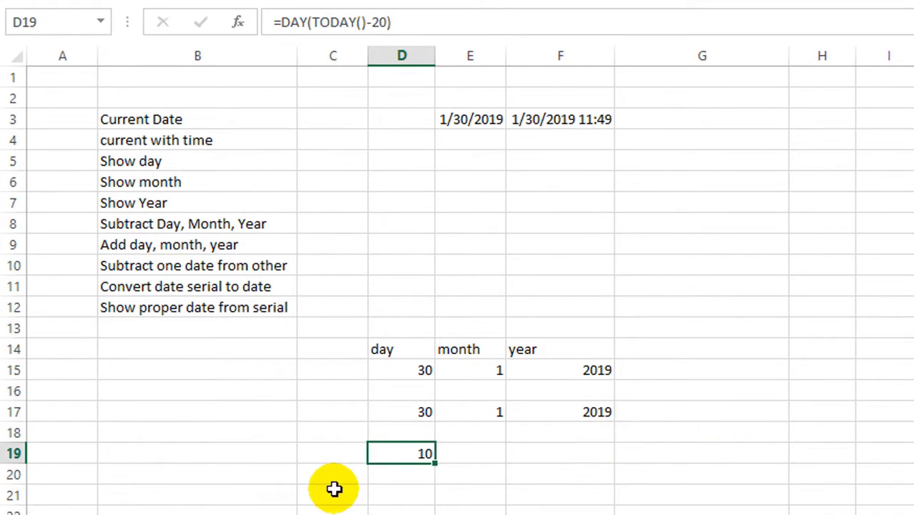
Enter the formula =MONTH(TODAY()-2) in cell E19, accept the proposed bracket correction and review the resulting formula.
{"action": "scroll", "coordinate": [602, 313], "scroll_direction": "down", "scroll_amount": 2}
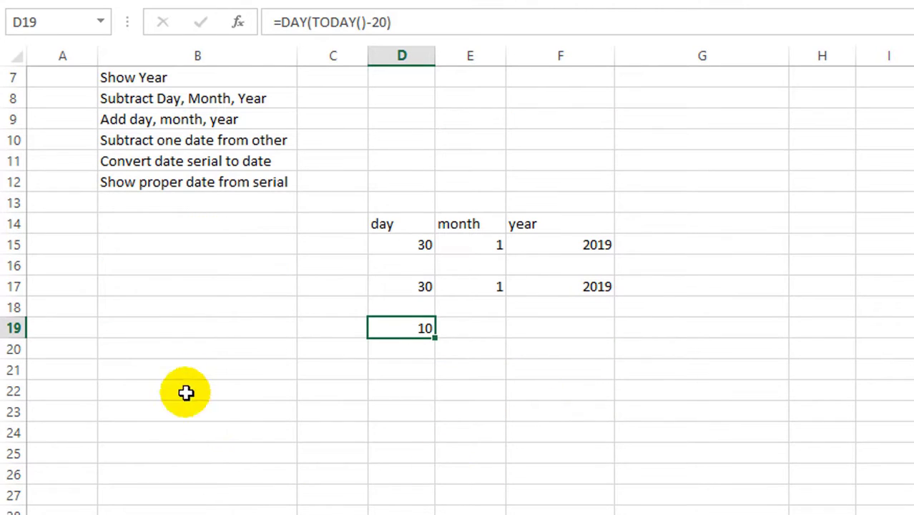
{"action": "scroll", "coordinate": [888, 303], "scroll_direction": "up", "scroll_amount": 2}
{"action": "scroll", "coordinate": [888, 303], "scroll_direction": "down", "scroll_amount": 1}
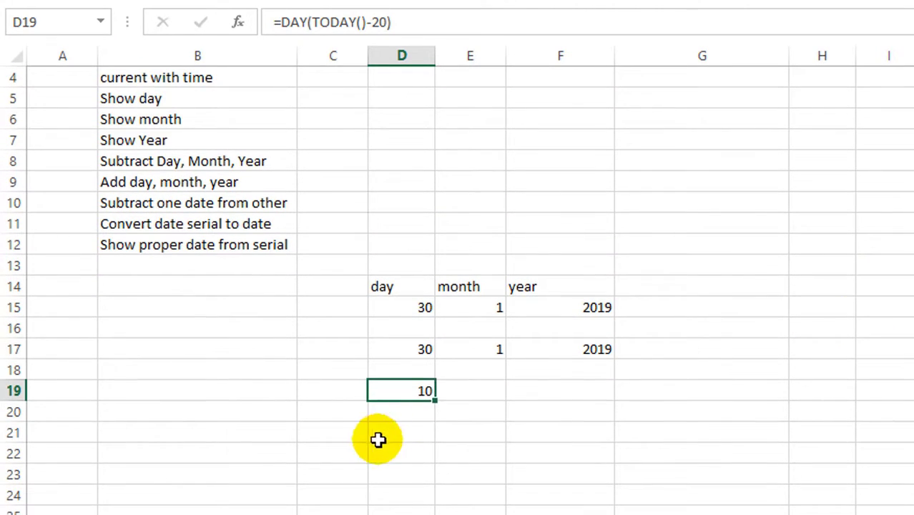
{"action": "left_click", "coordinate": [467, 389]}
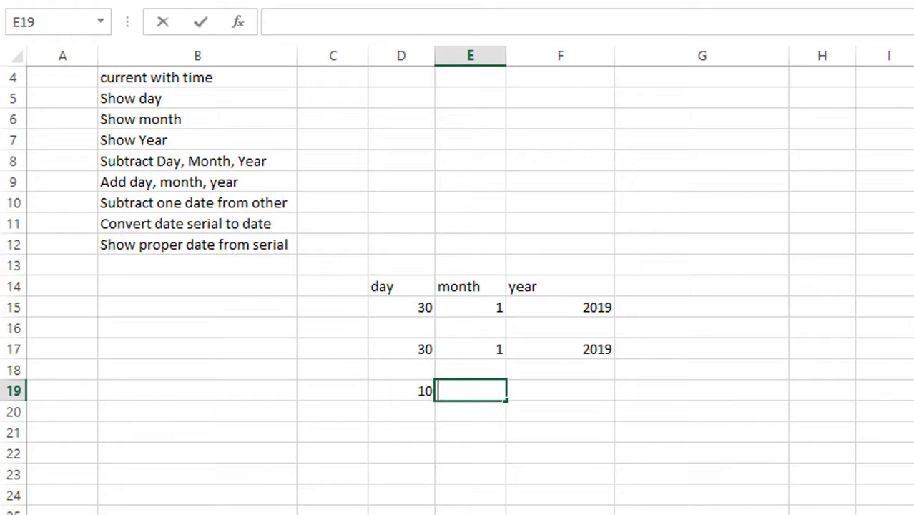
{"action": "type", "text": "=mon"}
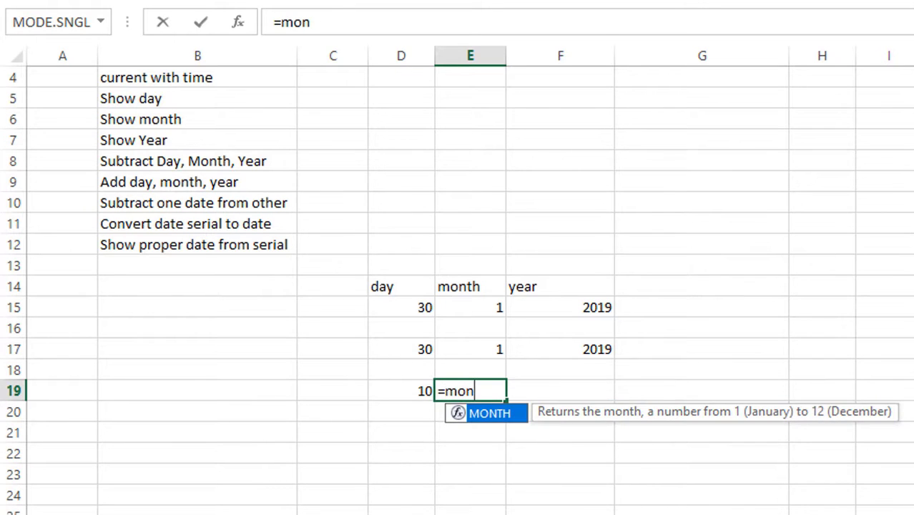
{"action": "key", "text": "Tab"}
{"action": "type", "text": "toda"}
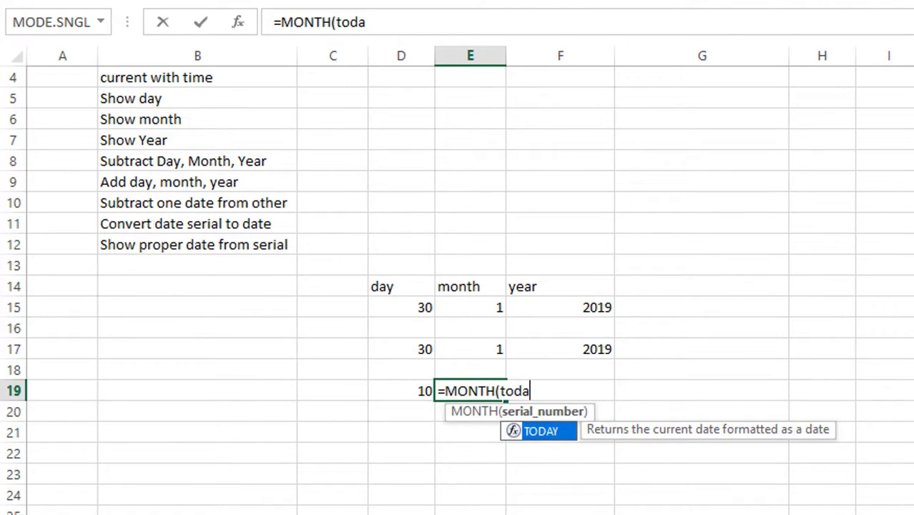
{"action": "key", "text": "Tab"}
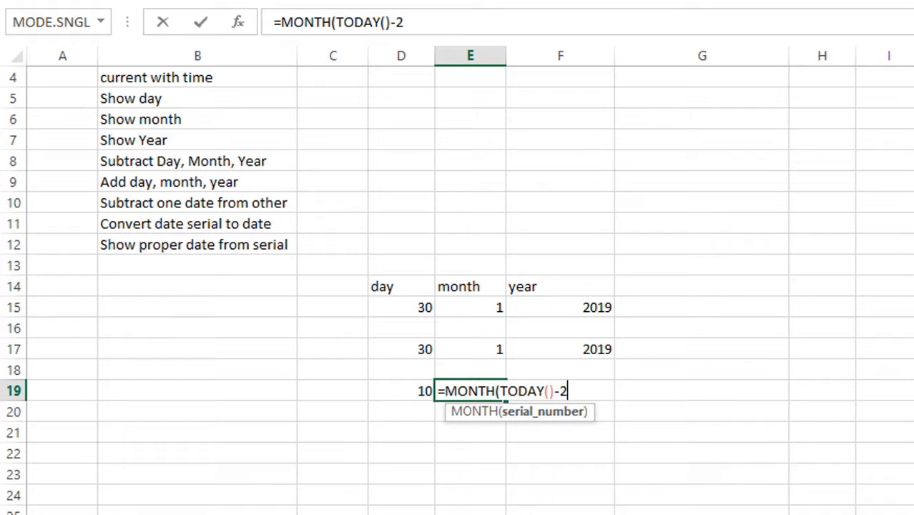
{"action": "type", "text": ")-2"}
{"action": "key", "text": "Return"}
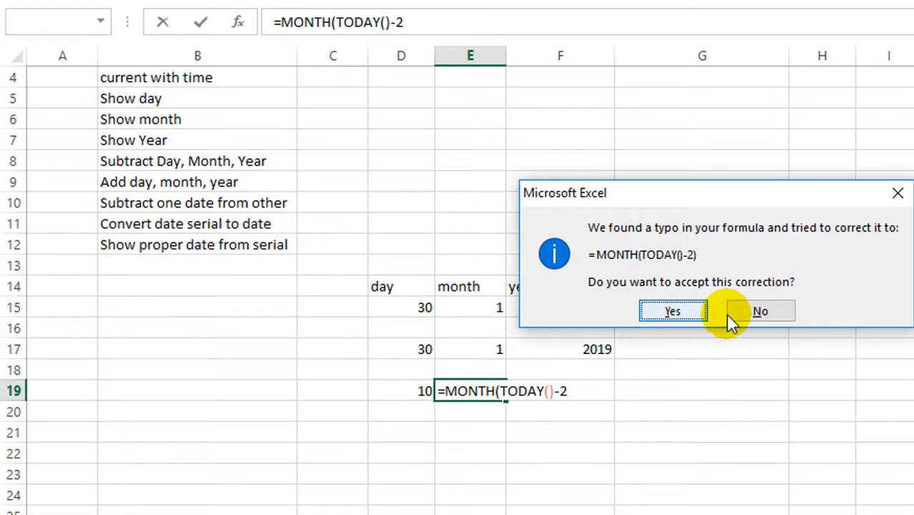
{"action": "left_click", "coordinate": [688, 311]}
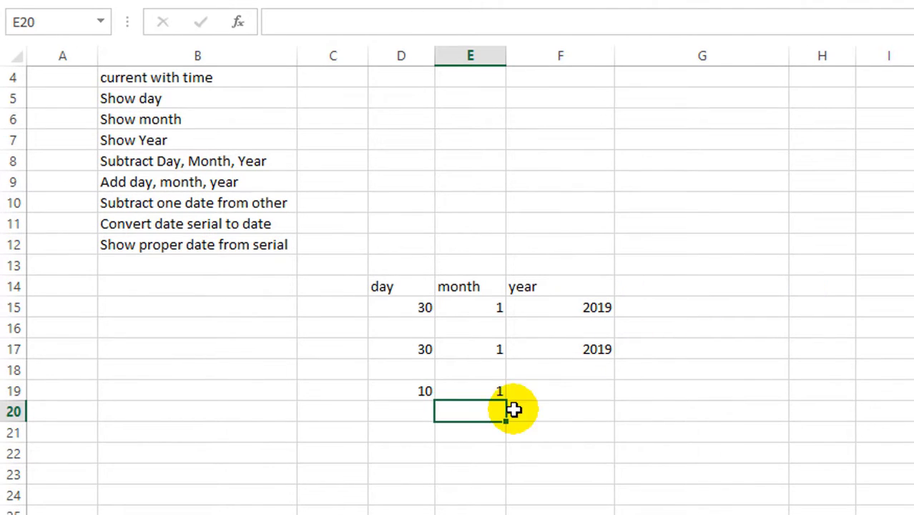
{"action": "left_click", "coordinate": [497, 390]}
{"action": "left_click", "coordinate": [411, 22]}
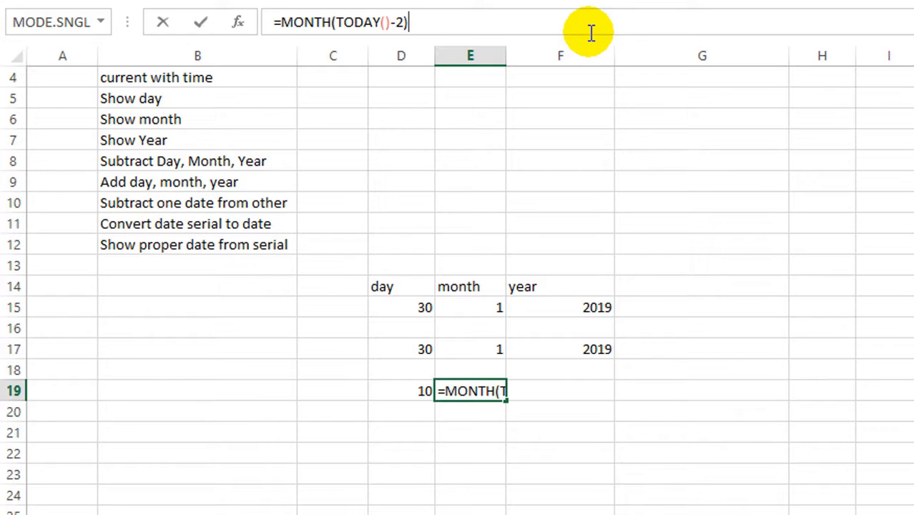
{"action": "key", "text": "Tab"}
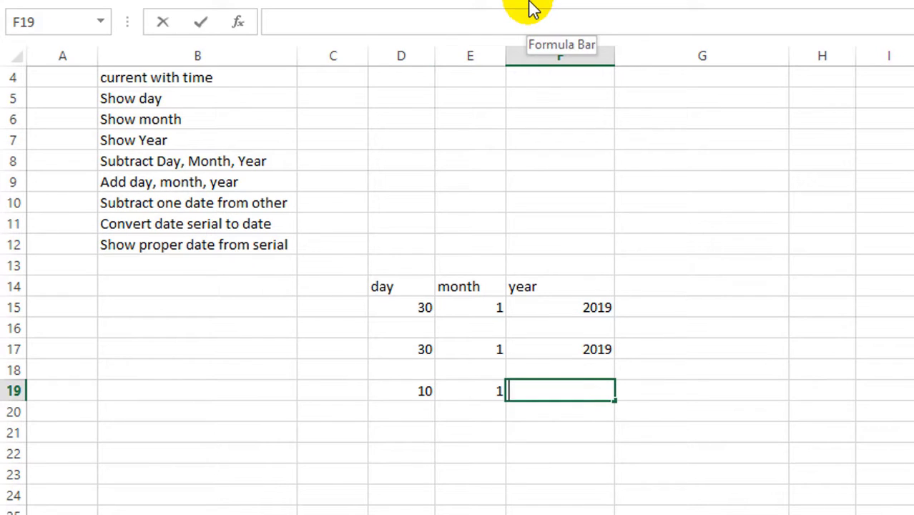
Enter the formula =YEAR(TODAY()-5) in cell F19 with the subtraction inside the YEAR function.
{"action": "type", "text": "=ye"}
{"action": "key", "text": "Tab"}
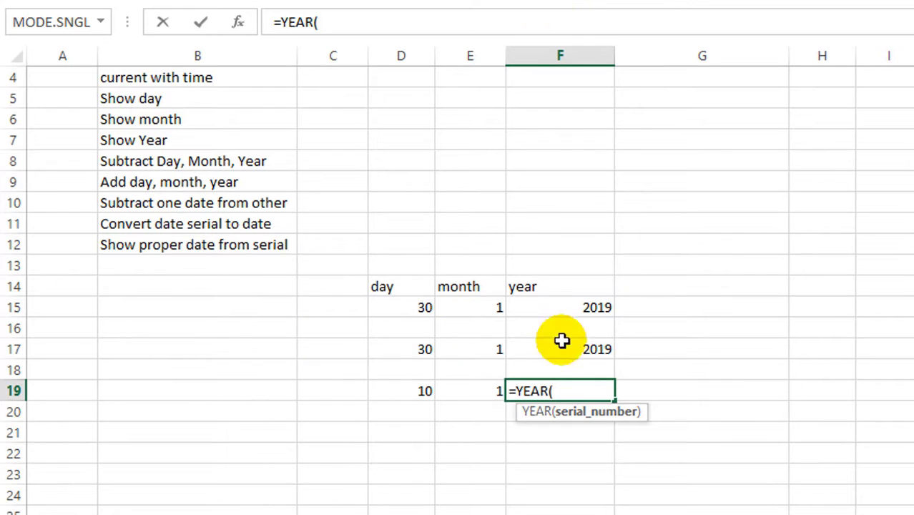
{"action": "type", "text": "tod"}
{"action": "key", "text": "Tab"}
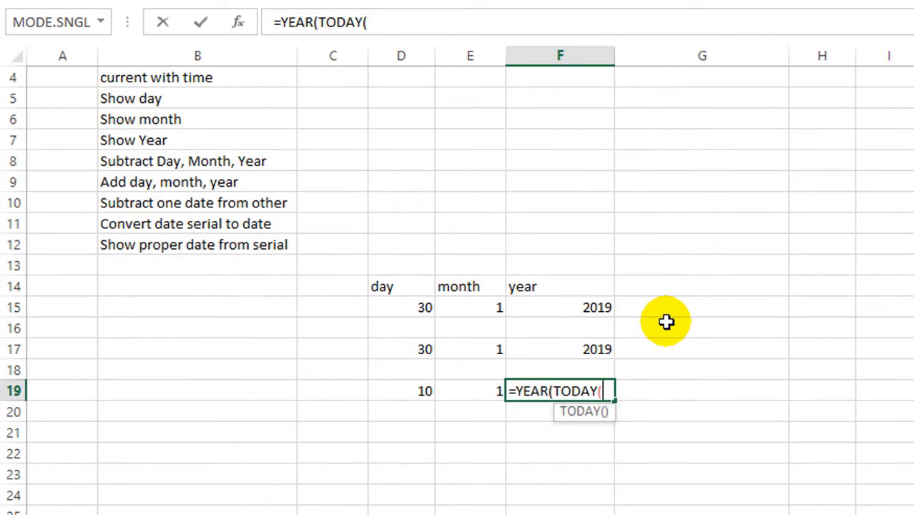
{"action": "type", "text": ")"}
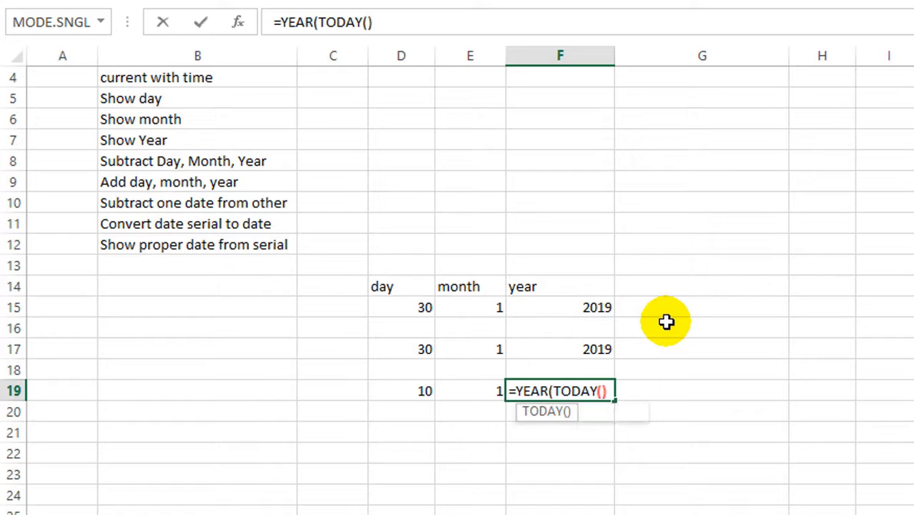
{"action": "type", "text": "-"}
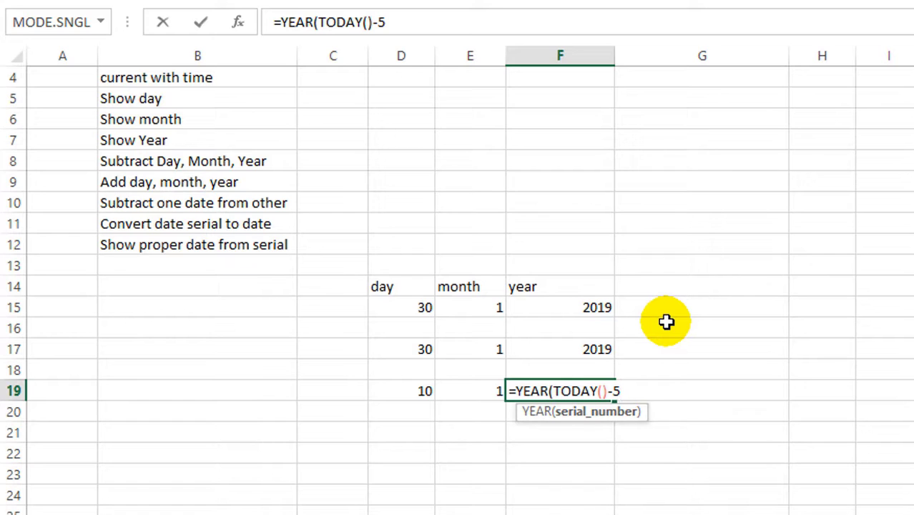
{"action": "type", "text": "5)"}
{"action": "key", "text": "Return"}
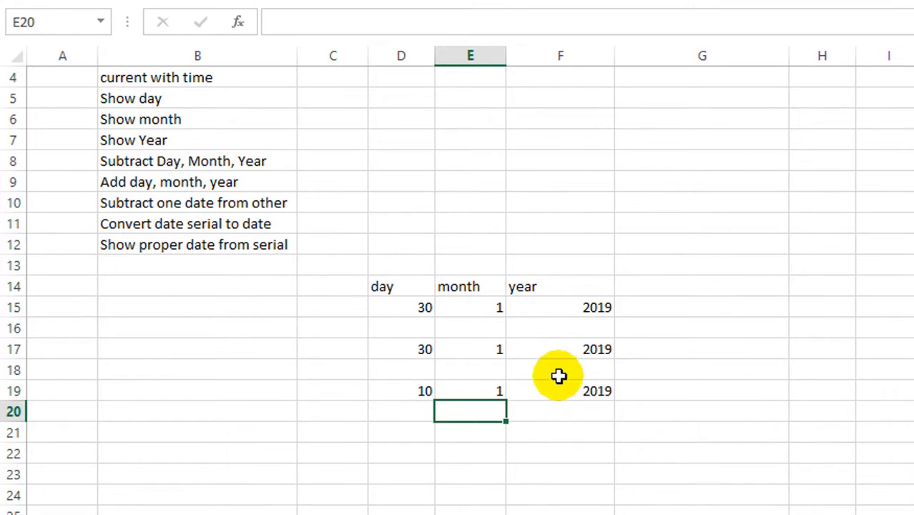
Clear the year formula from cell F19.
{"action": "key", "text": "Right"}
{"action": "key", "text": "Up"}
{"action": "key", "text": "Delete"}
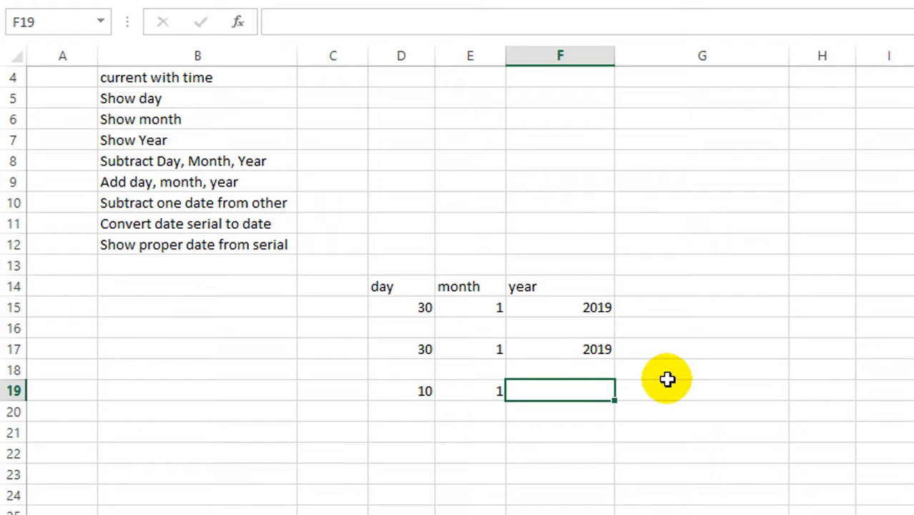
{"action": "left_click", "coordinate": [703, 373]}
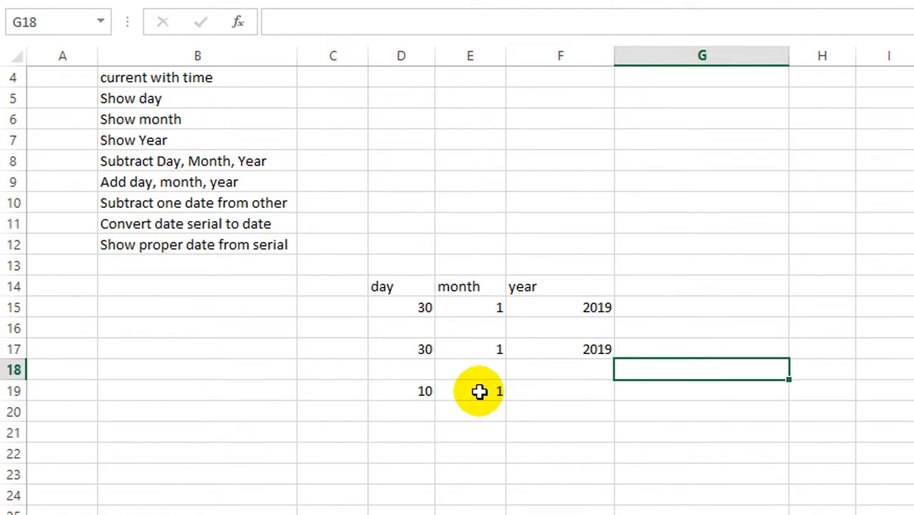
Change the formula in cell D19 to =DAY(TODAY())-20 so the subtraction is outside the DAY function.
{"action": "left_click", "coordinate": [422, 391]}
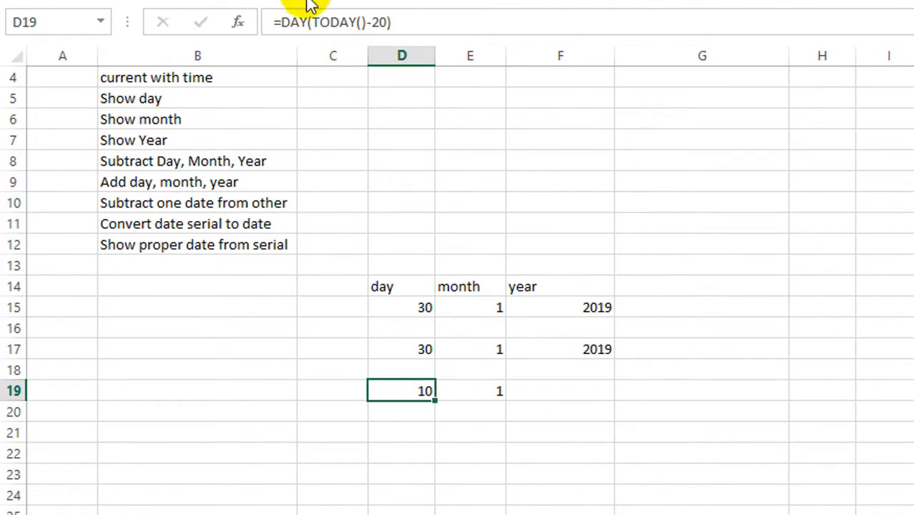
{"action": "left_click", "coordinate": [415, 21]}
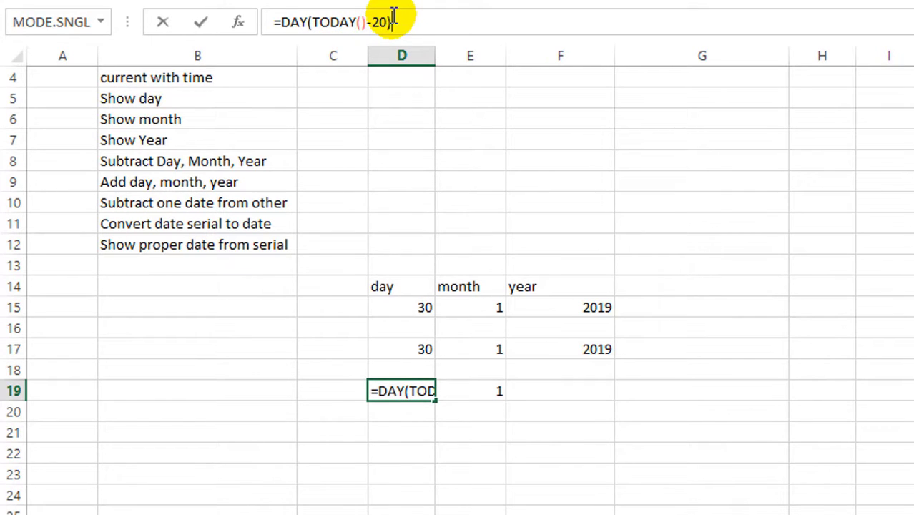
{"action": "left_click", "coordinate": [392, 22]}
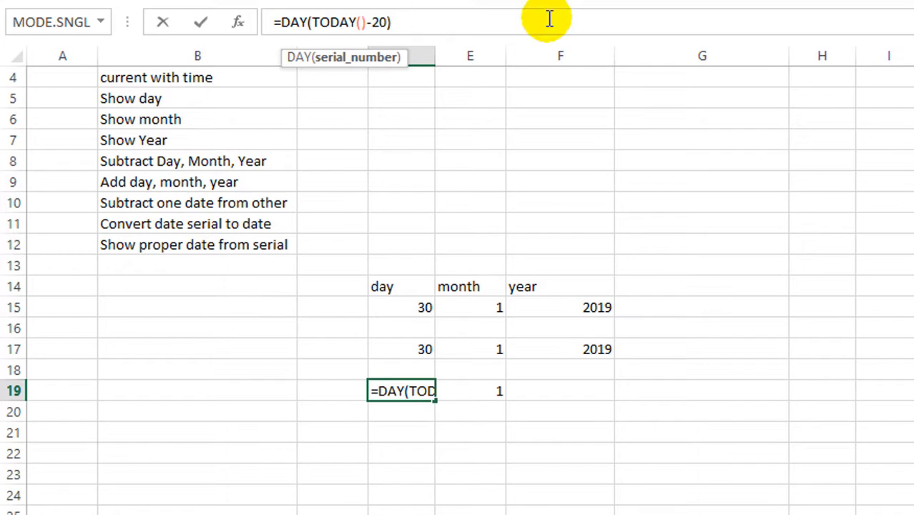
{"action": "key", "text": "BackSpace"}
{"action": "key", "text": "BackSpace"}
{"action": "key", "text": "BackSpace"}
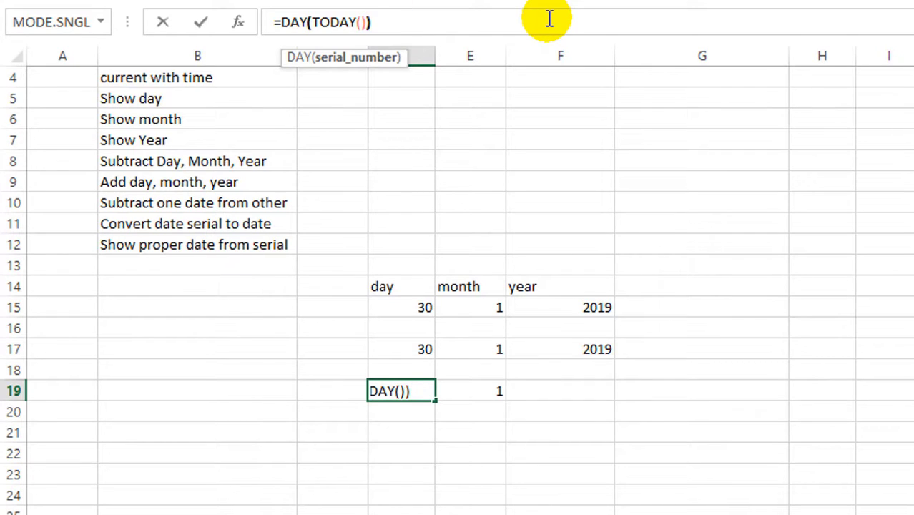
{"action": "key", "text": "Right"}
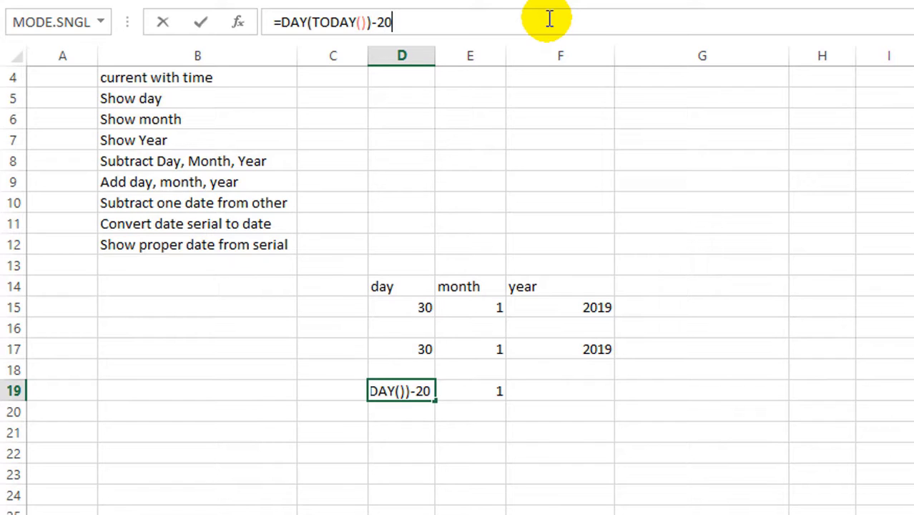
{"action": "key", "text": "Tab"}
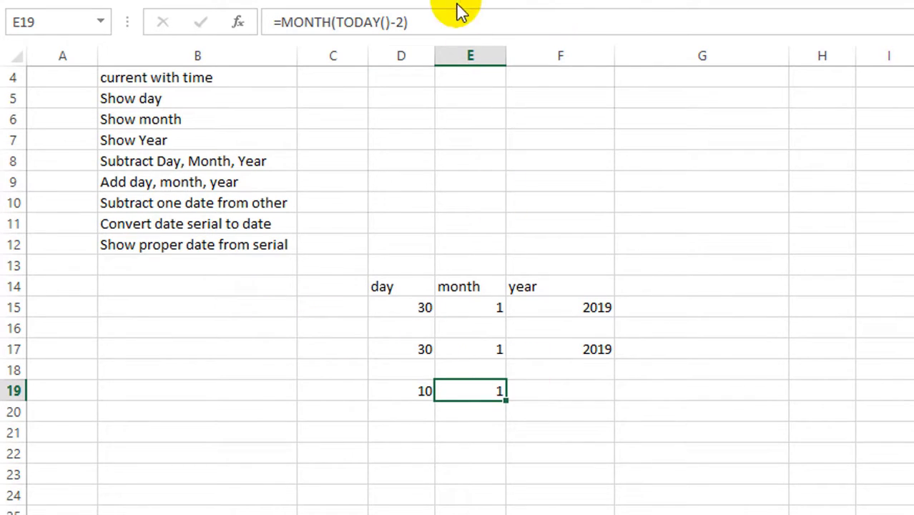
Change the formula in cell E19 to =MONTH(TODAY())-2 so the subtraction is outside the MONTH function.
{"action": "left_click", "coordinate": [446, 26]}
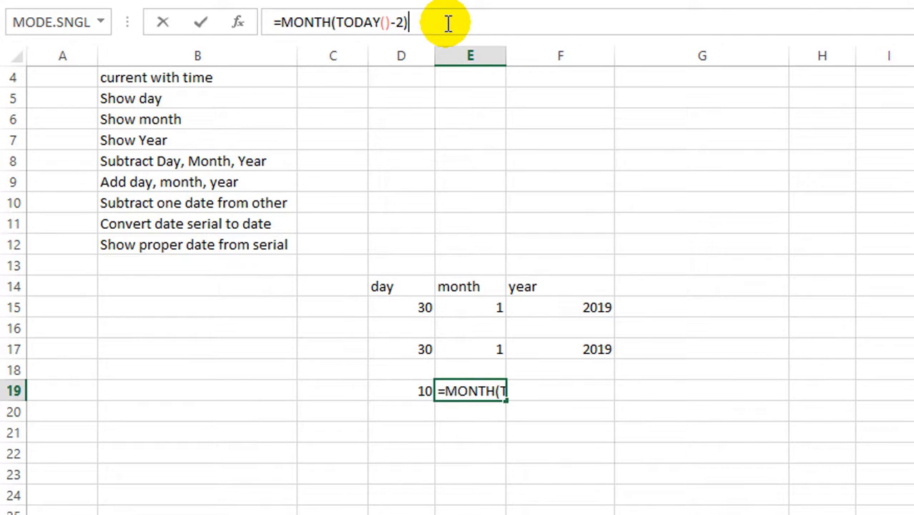
{"action": "key", "text": "Left"}
{"action": "key", "text": "BackSpace"}
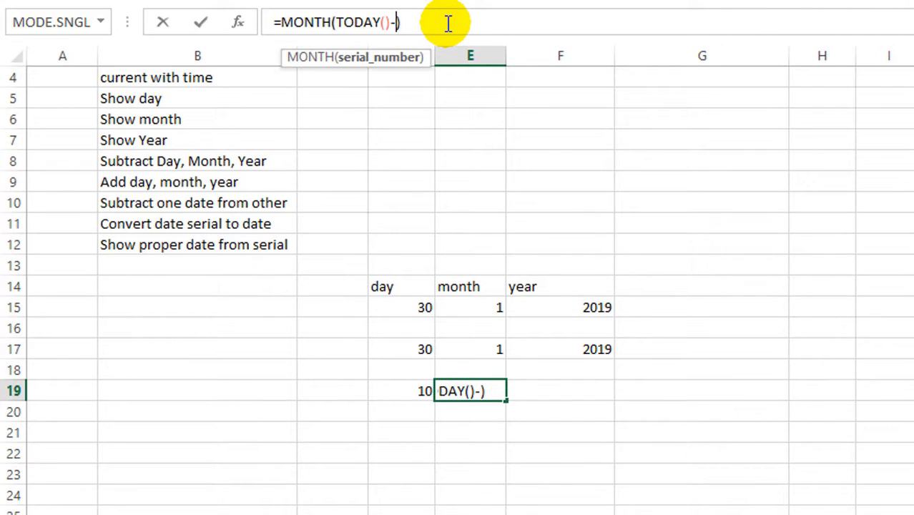
{"action": "key", "text": "Right"}
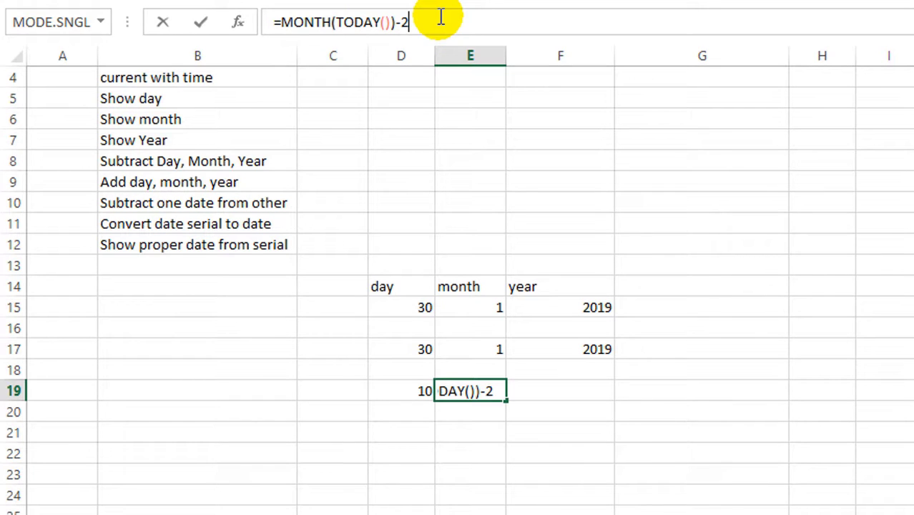
{"action": "type", "text": "-2"}
{"action": "key", "text": "Tab"}
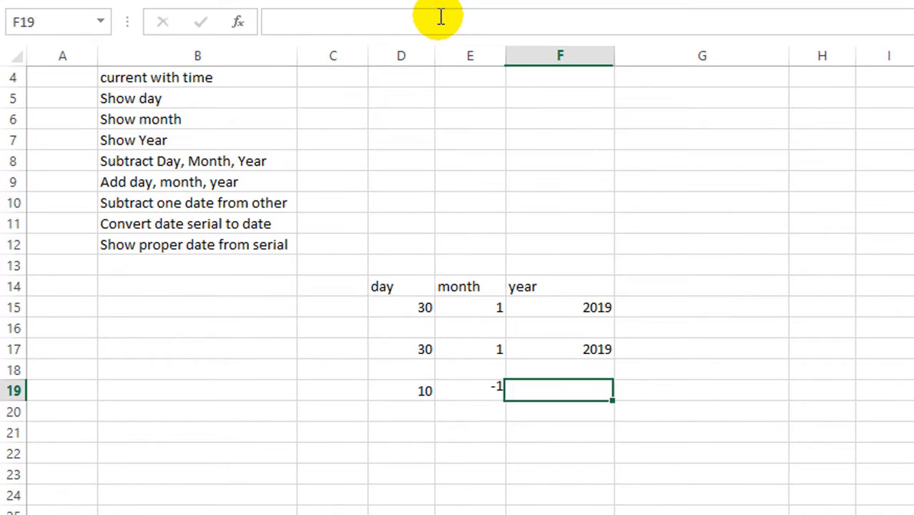
Change the formula in cell E19 to =MONTH(TODAY())+2 to add two months, and review it.
{"action": "left_click", "coordinate": [486, 399]}
{"action": "left_click", "coordinate": [443, 21]}
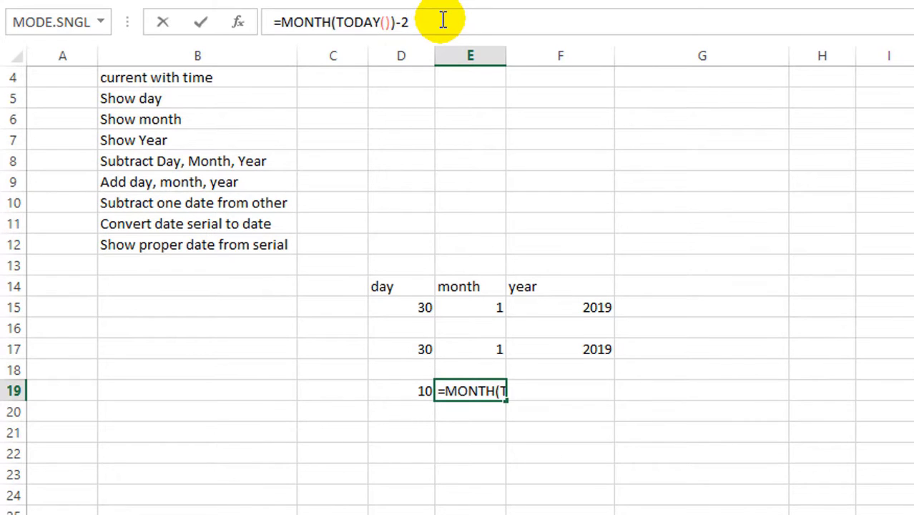
{"action": "key", "text": "BackSpace"}
{"action": "key", "text": "BackSpace"}
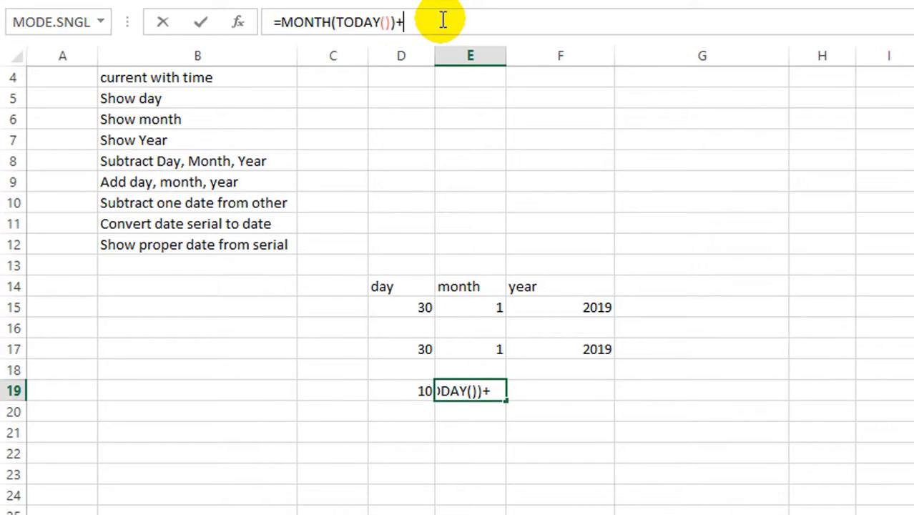
{"action": "key", "text": "Tab"}
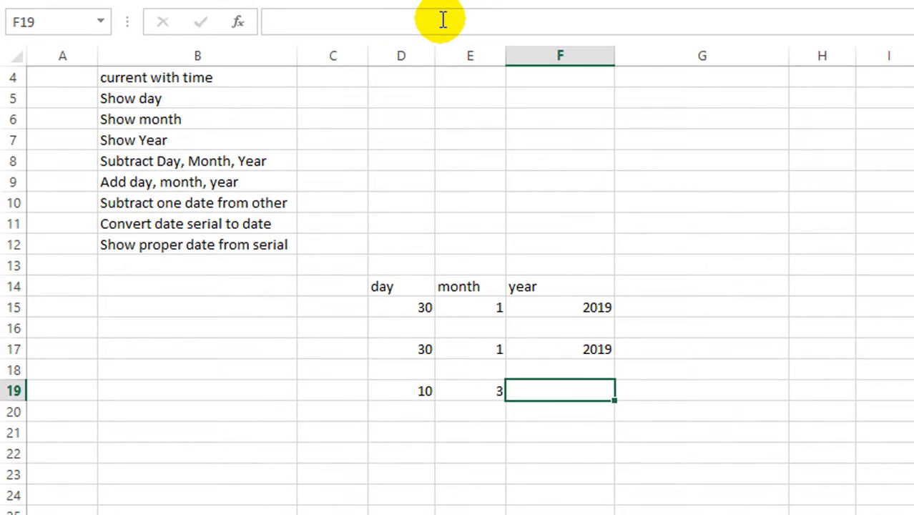
{"action": "left_click", "coordinate": [488, 390]}
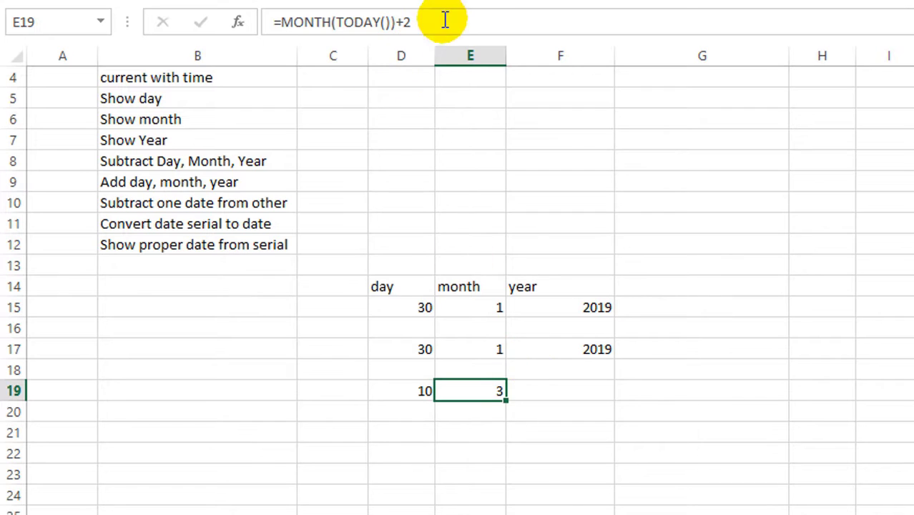
Enter the formula =YEAR(TODAY())-1 in cell F19 to subtract one year from the current year.
{"action": "left_click", "coordinate": [556, 392]}
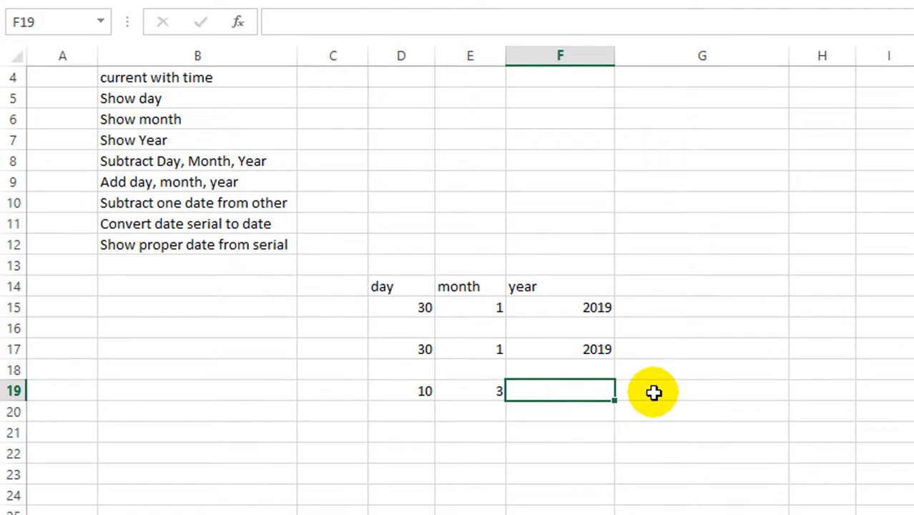
{"action": "type", "text": "=ye"}
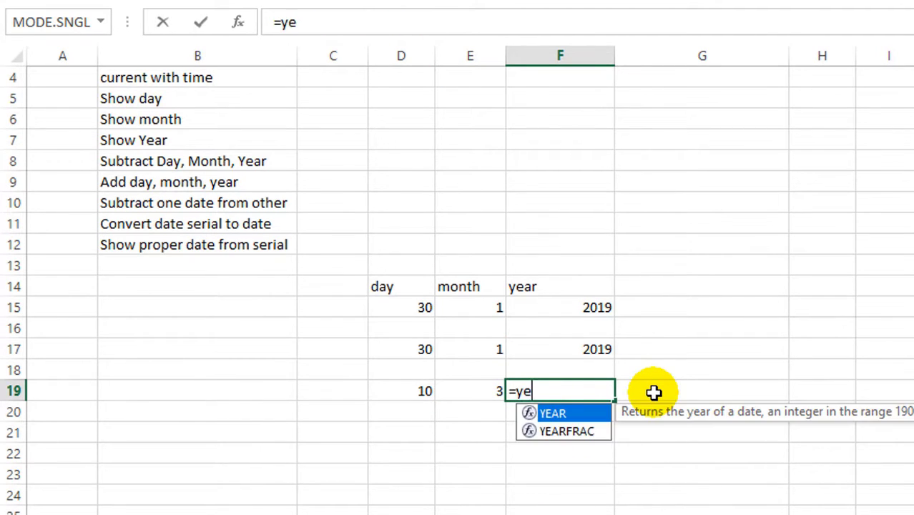
{"action": "type", "text": "ar"}
{"action": "key", "text": "Tab"}
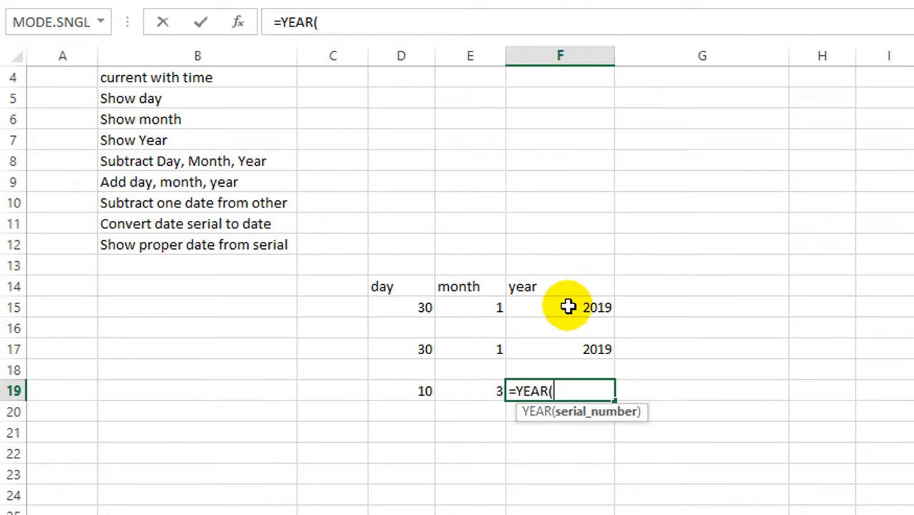
{"action": "type", "text": "toda"}
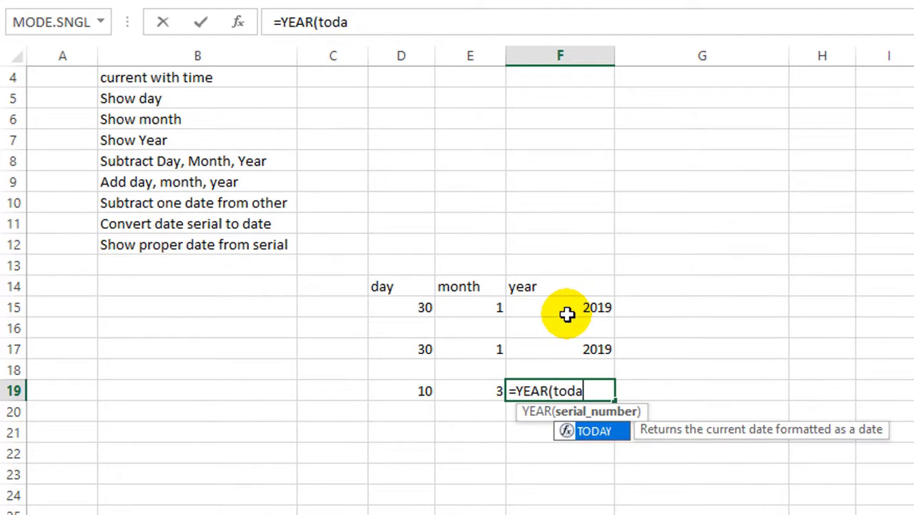
{"action": "key", "text": "Tab"}
{"action": "type", "text": ")"}
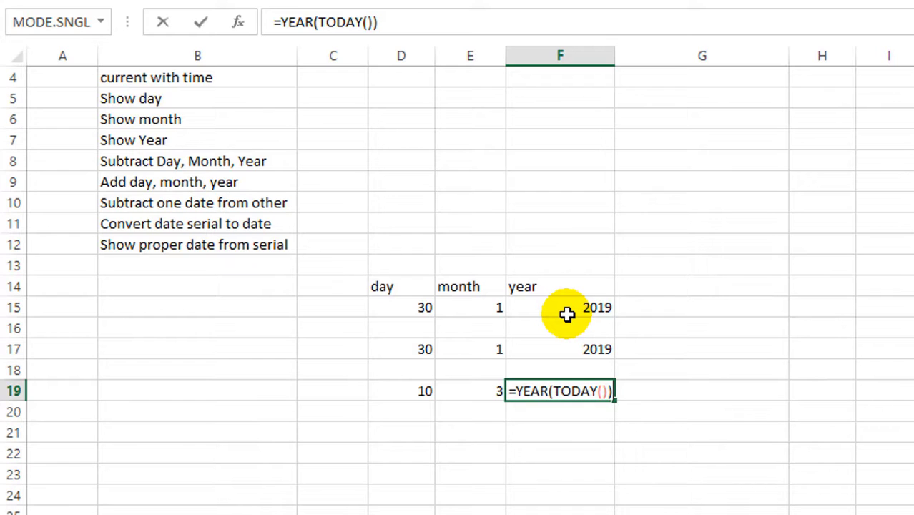
{"action": "type", "text": ")-1"}
{"action": "key", "text": "Return"}
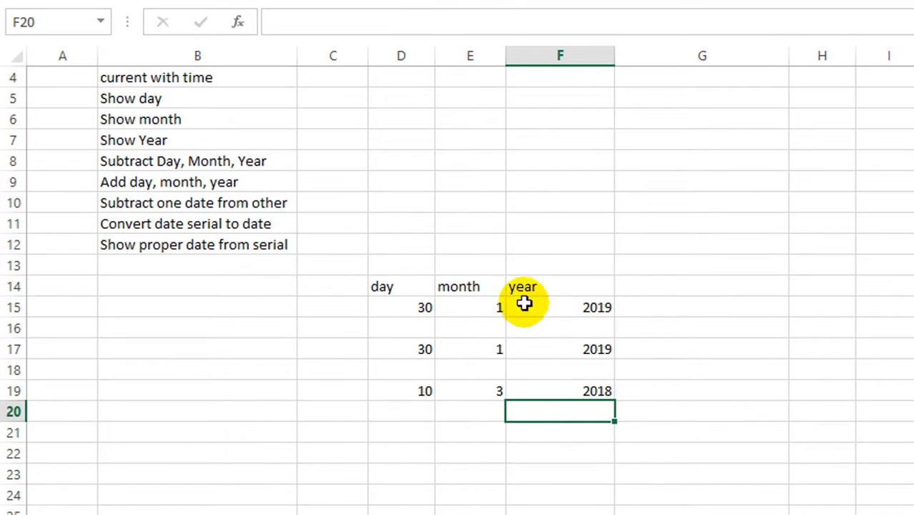
Review the day, month and year formulas in cells D19, E19 and F19.
{"action": "left_click", "coordinate": [576, 393]}
{"action": "left_click", "coordinate": [775, 362]}
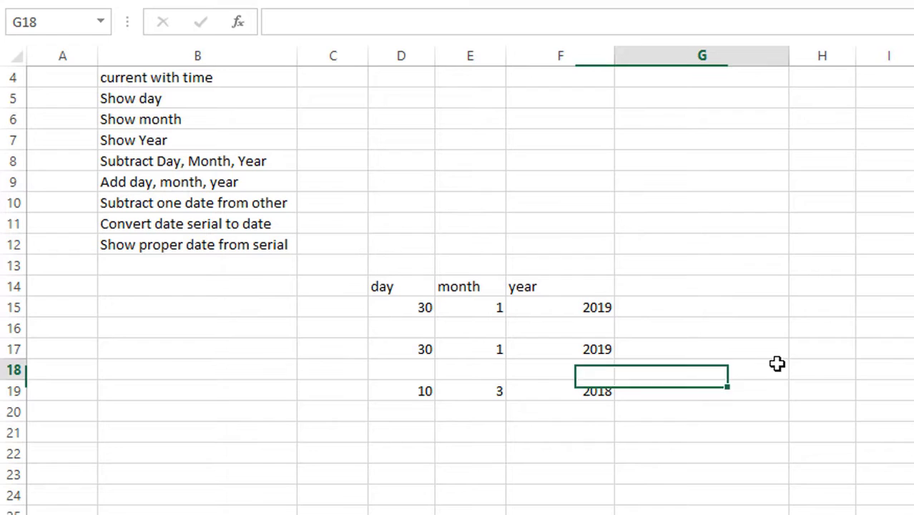
{"action": "left_click", "coordinate": [588, 386]}
{"action": "left_click", "coordinate": [448, 387]}
{"action": "left_click", "coordinate": [424, 390]}
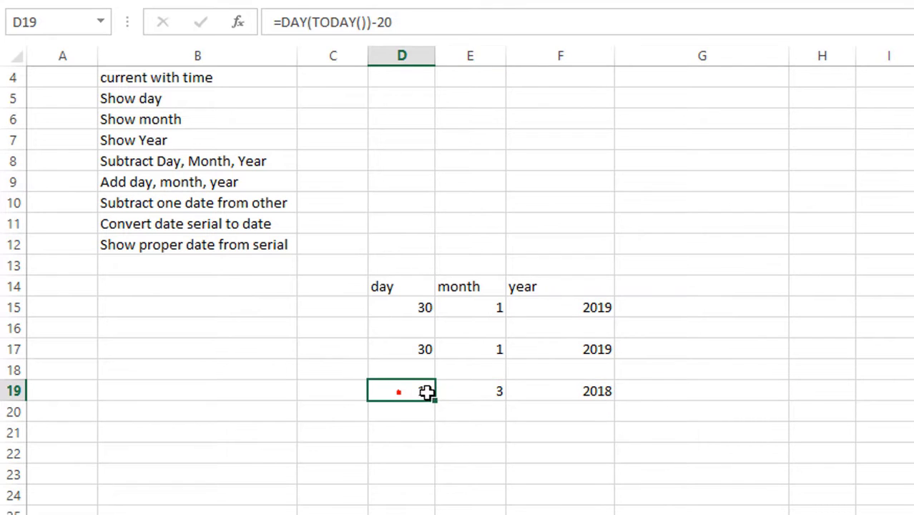
{"action": "left_click", "coordinate": [482, 391]}
{"action": "left_click", "coordinate": [561, 388]}
{"action": "left_click", "coordinate": [701, 391]}
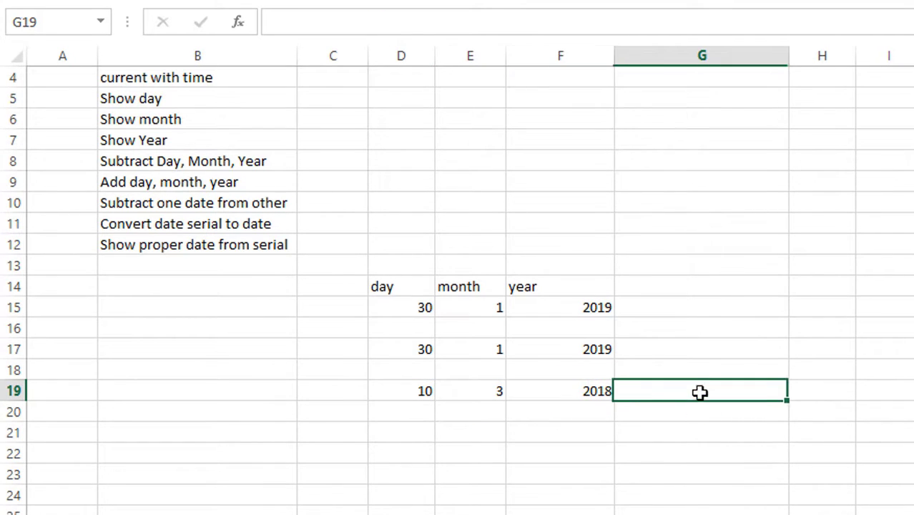
{"action": "left_click", "coordinate": [567, 393]}
{"action": "scroll", "coordinate": [785, 290], "scroll_direction": "up", "scroll_amount": 1}
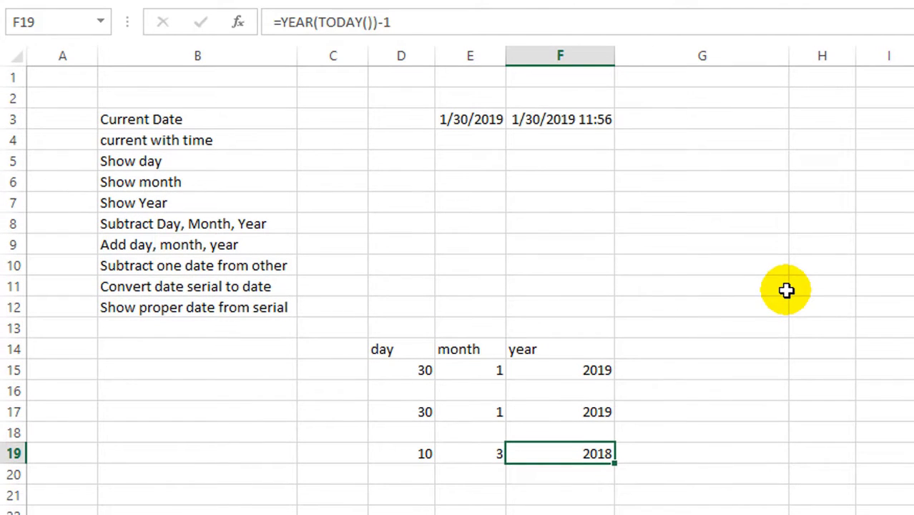
Insert the current date, 1/30/2019, as a static value in cell H3.
{"action": "left_click", "coordinate": [834, 114]}
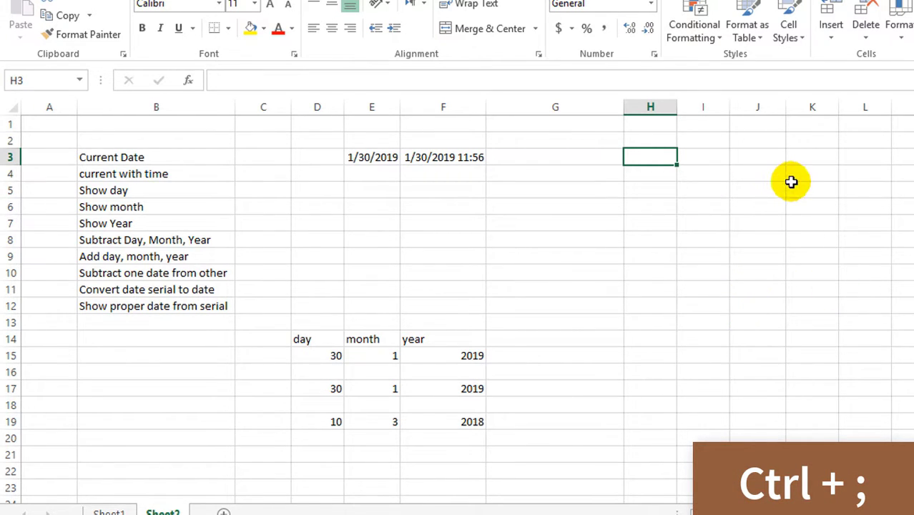
{"action": "key", "text": "ctrl+semicolon"}
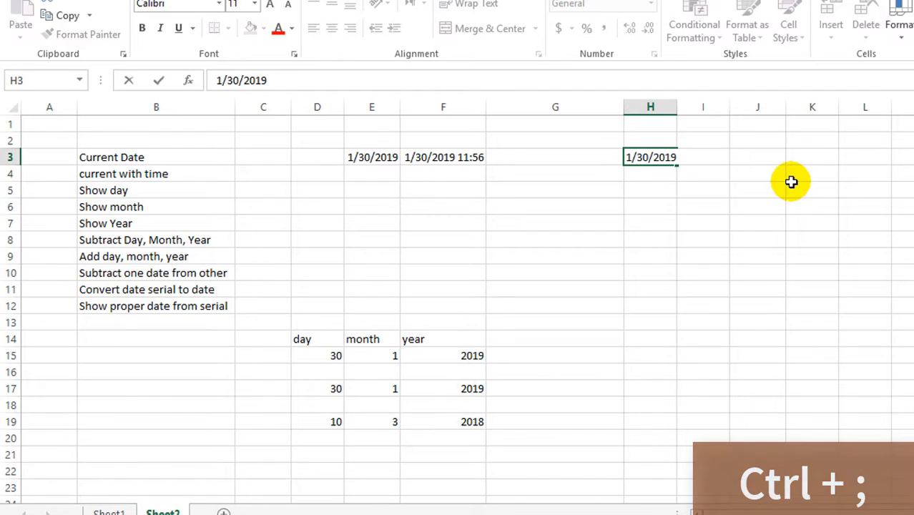
{"action": "key", "text": "Return"}
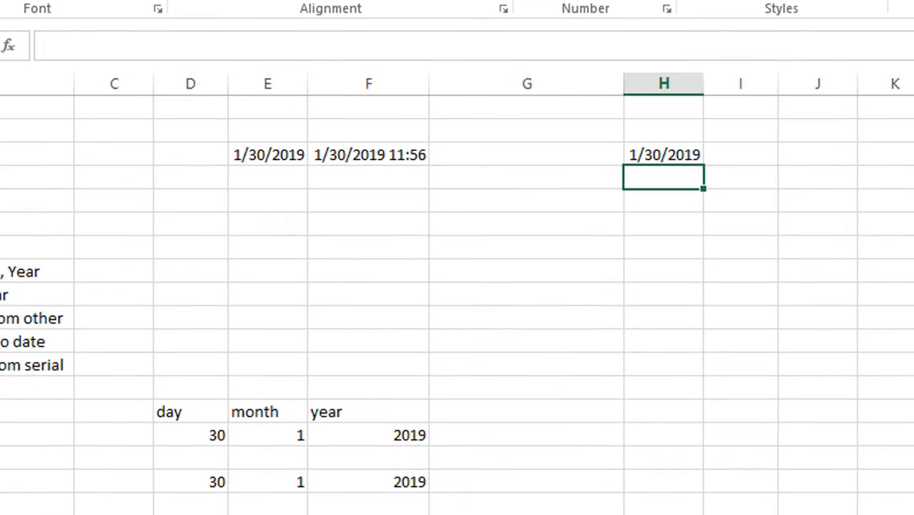
Enter the date 20-jan-1990 in cell H4 and check it against the date in H3.
{"action": "type", "text": "20"}
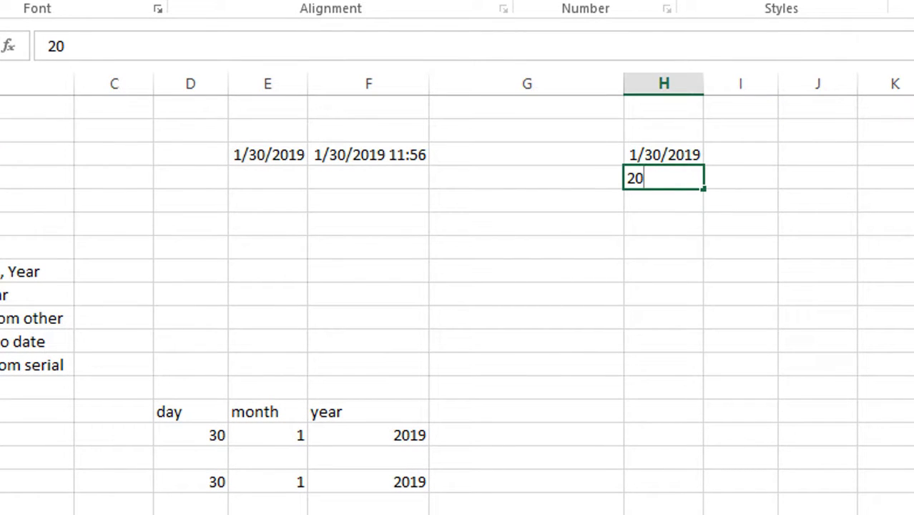
{"action": "type", "text": "-jan"}
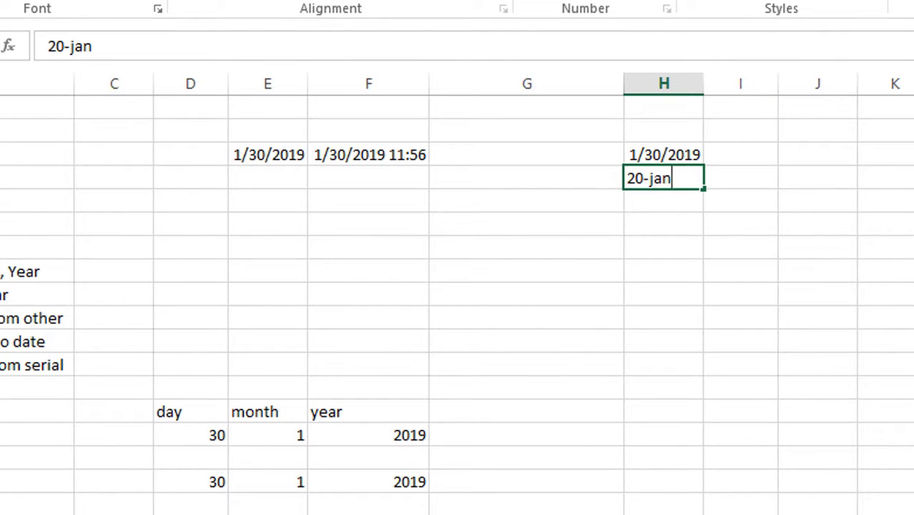
{"action": "type", "text": "-1990"}
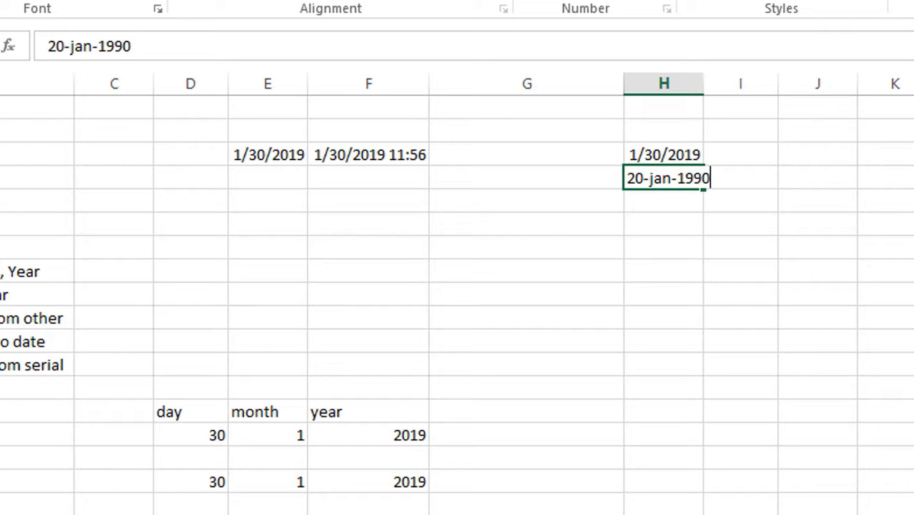
{"action": "key", "text": "Return"}
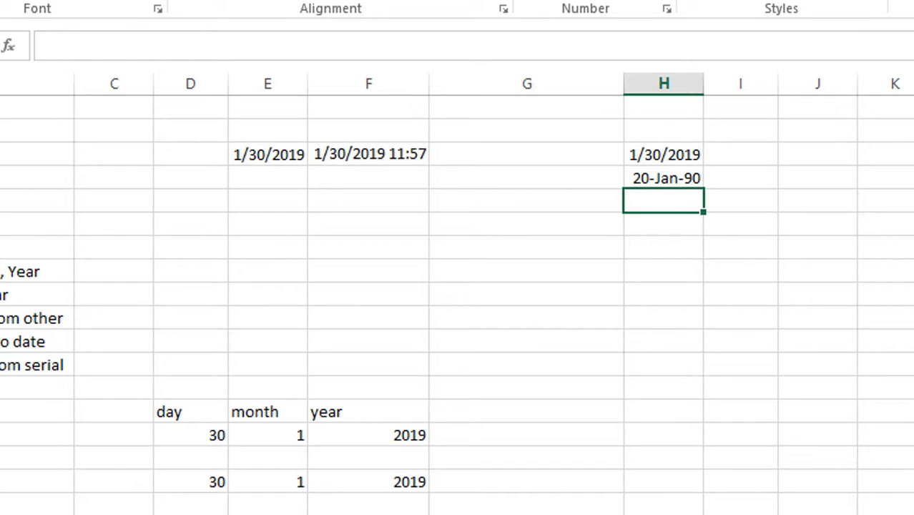
{"action": "left_click", "coordinate": [673, 178]}
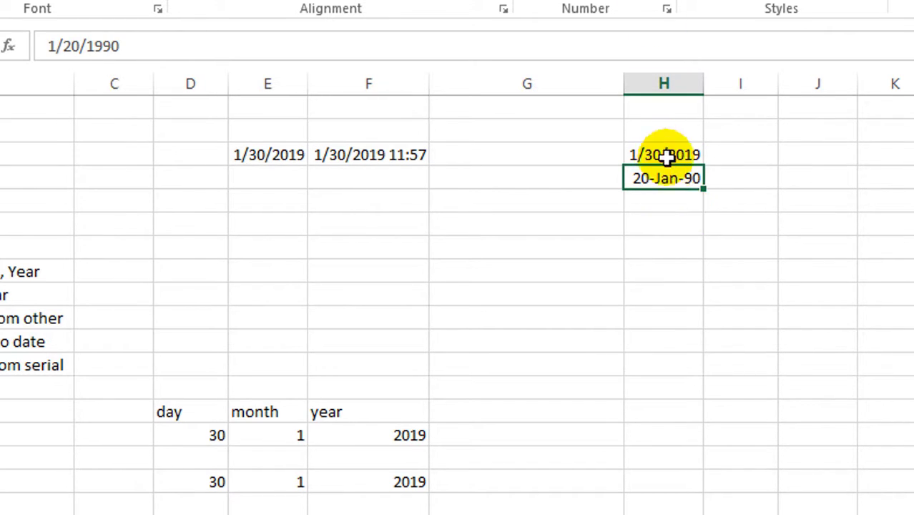
{"action": "left_click", "coordinate": [665, 156]}
Subtract the date in H4 from the date in H3 with the formula =H3-H4 in cell H6, and review it.
{"action": "left_click", "coordinate": [671, 199]}
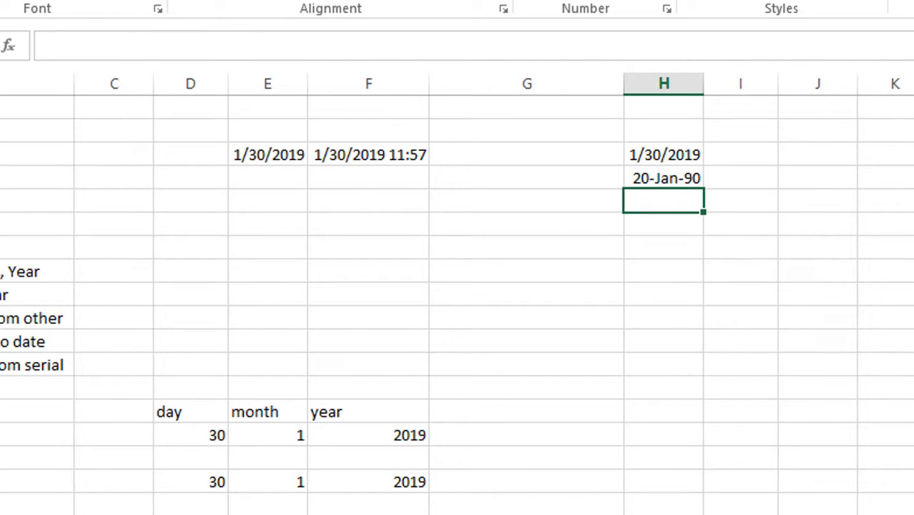
{"action": "left_click", "coordinate": [672, 226]}
{"action": "type", "text": "="}
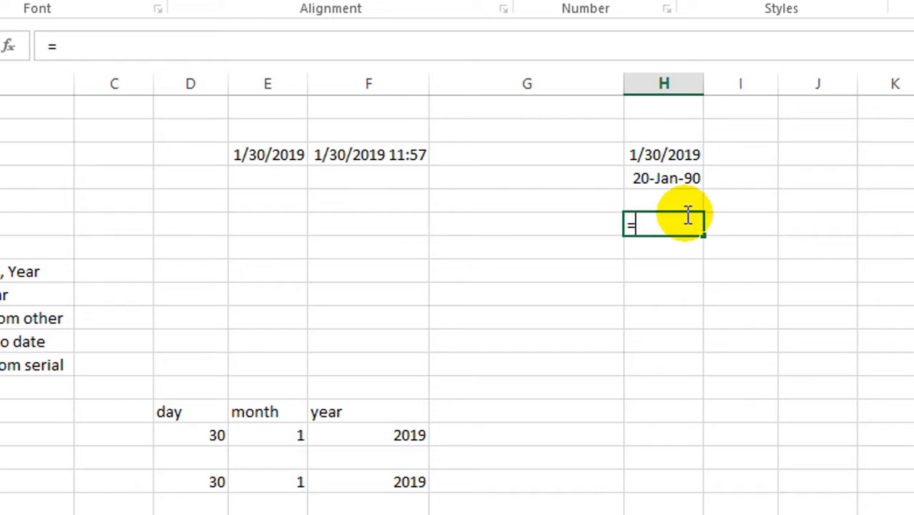
{"action": "left_click", "coordinate": [659, 156]}
{"action": "type", "text": "-"}
{"action": "left_click", "coordinate": [651, 181]}
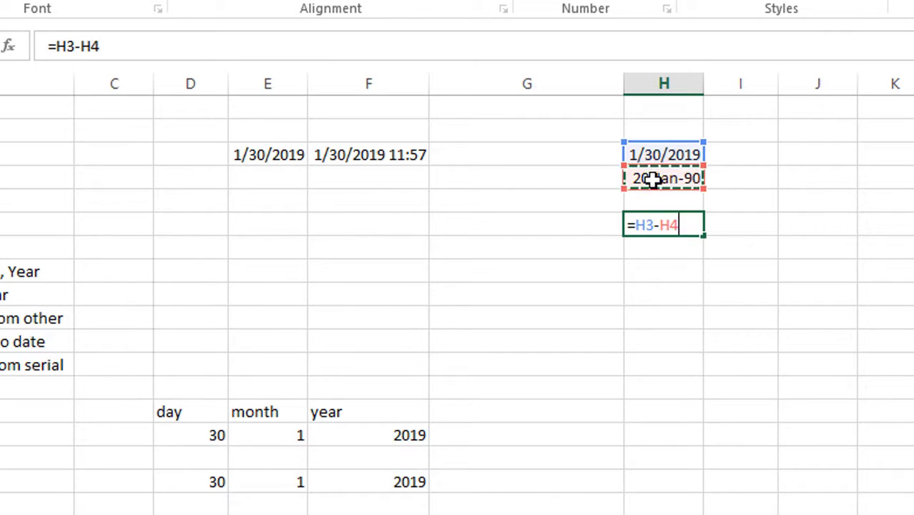
{"action": "key", "text": "Return"}
{"action": "left_click", "coordinate": [646, 223]}
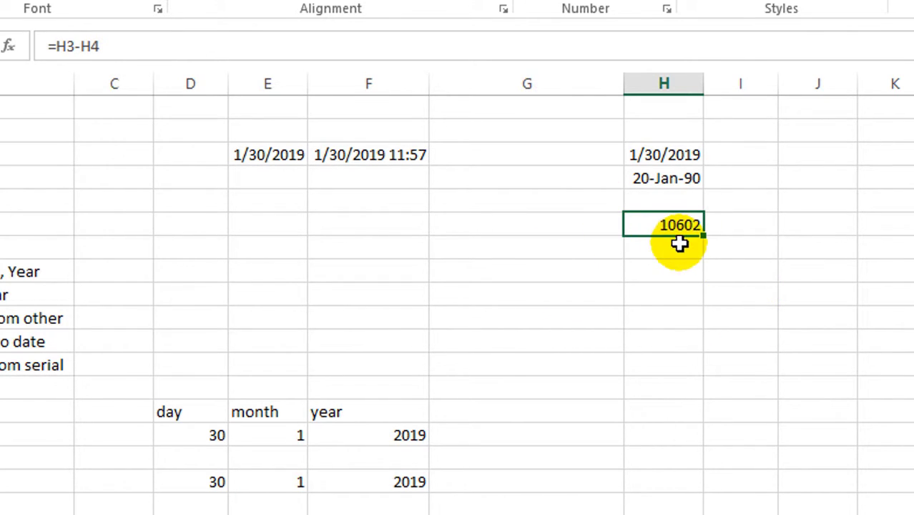
{"action": "left_click", "coordinate": [606, 272]}
{"action": "left_click", "coordinate": [673, 220]}
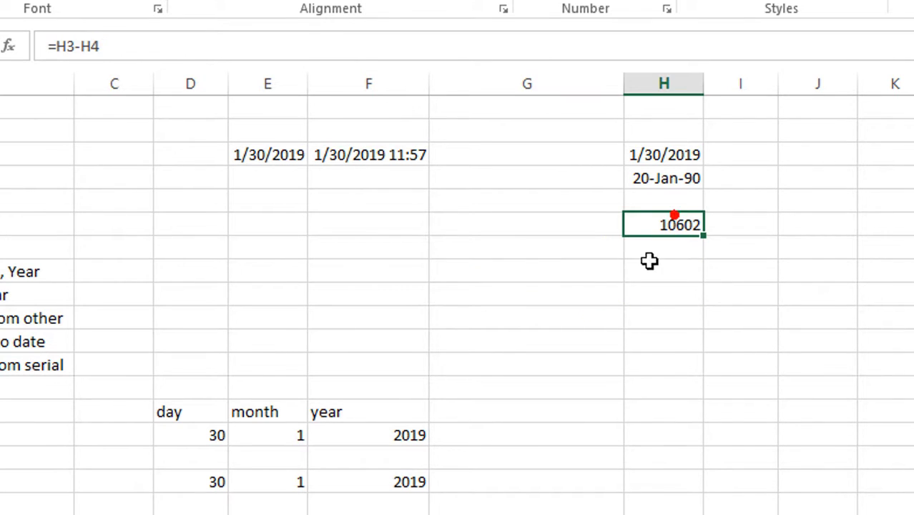
Enter the headings Day, Month and Year in cells G9, H9 and I9.
{"action": "left_click", "coordinate": [617, 298]}
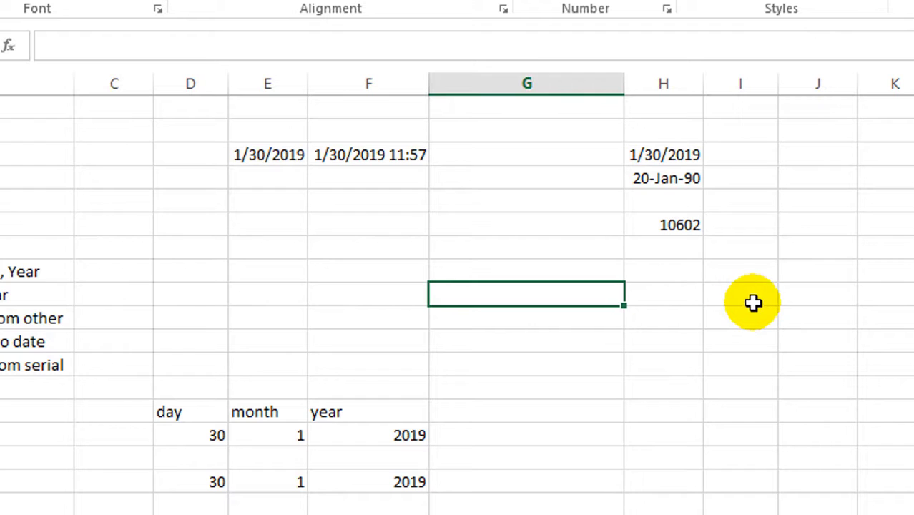
{"action": "type", "text": "Day"}
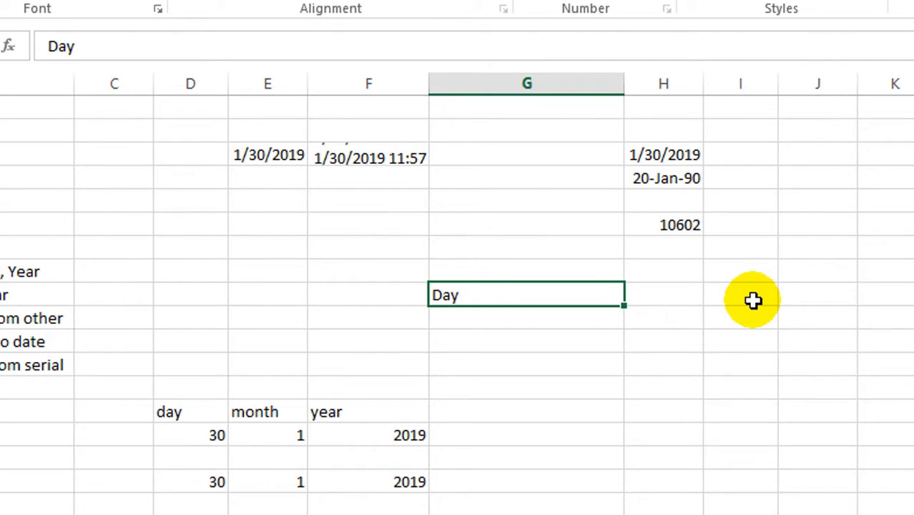
{"action": "key", "text": "Tab"}
{"action": "type", "text": "Month"}
{"action": "key", "text": "Tab"}
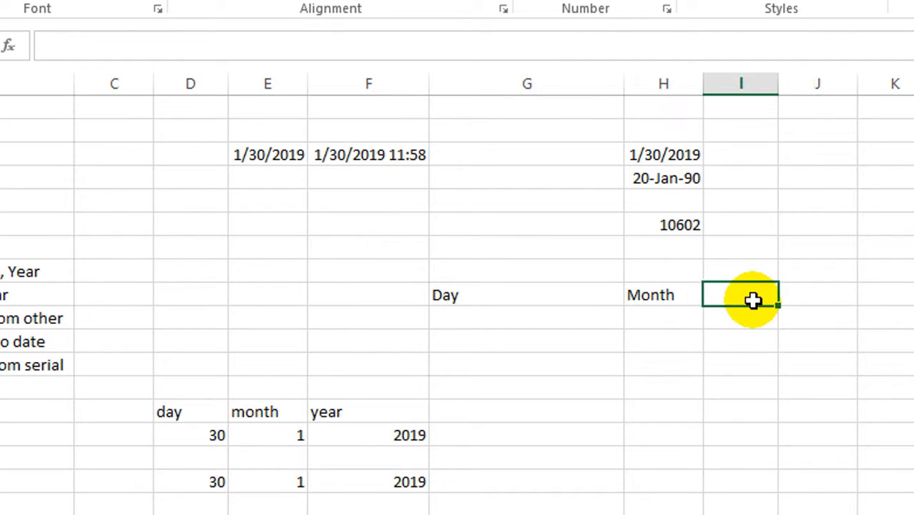
{"action": "double_click", "coordinate": [753, 301]}
{"action": "type", "text": "YUear"}
{"action": "key", "text": "BackSpace"}
{"action": "key", "text": "BackSpace"}
{"action": "key", "text": "BackSpace"}
{"action": "key", "text": "BackSpace"}
{"action": "type", "text": "ear"}
{"action": "key", "text": "Return"}
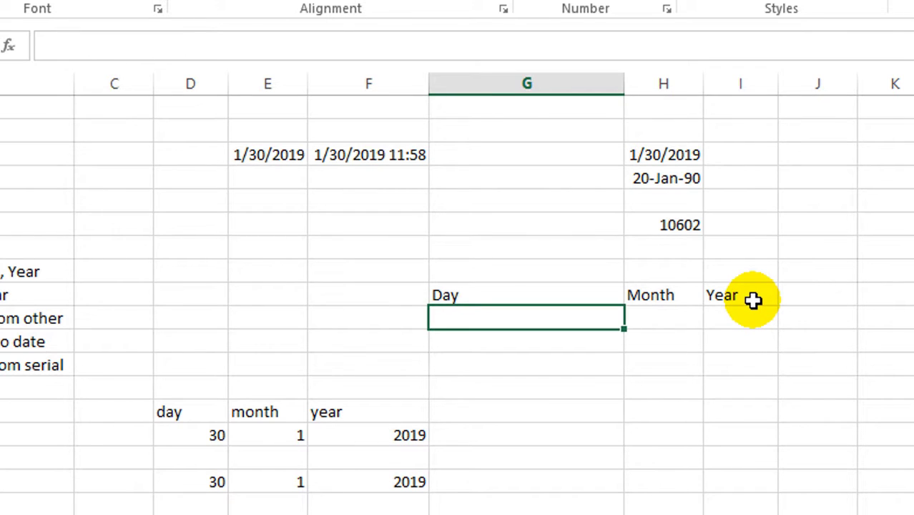
Extract the day from the date difference with the formula =DAY(H6) in cell G10 under the Day heading.
{"action": "type", "text": "=day"}
{"action": "key", "text": "Tab"}
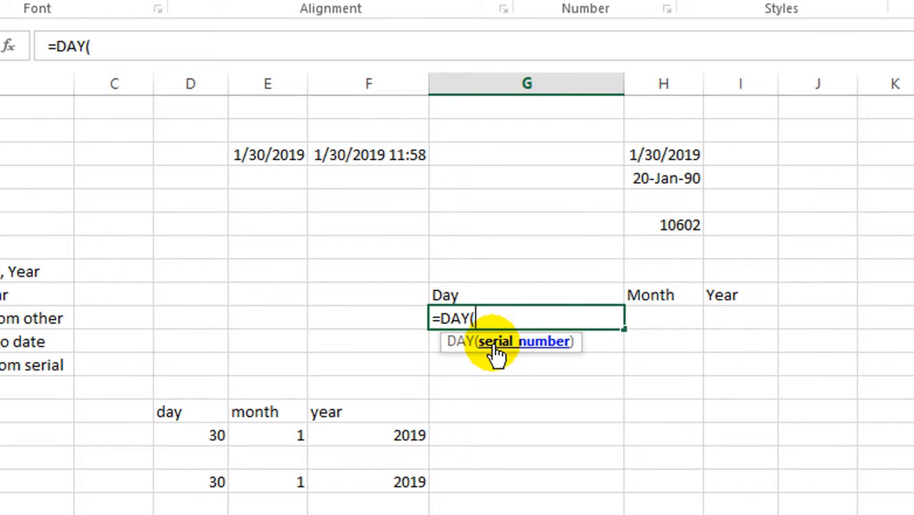
{"action": "left_click", "coordinate": [659, 229]}
{"action": "key", "text": "Tab"}
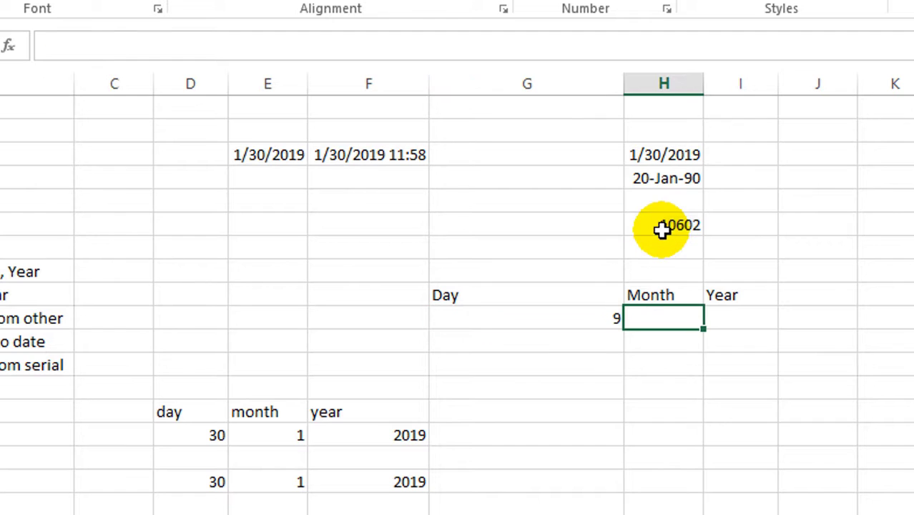
Extract the month from the date difference with the formula =MONTH(H6) in cell H10 under the Month heading.
{"action": "type", "text": "=mon"}
{"action": "key", "text": "Tab"}
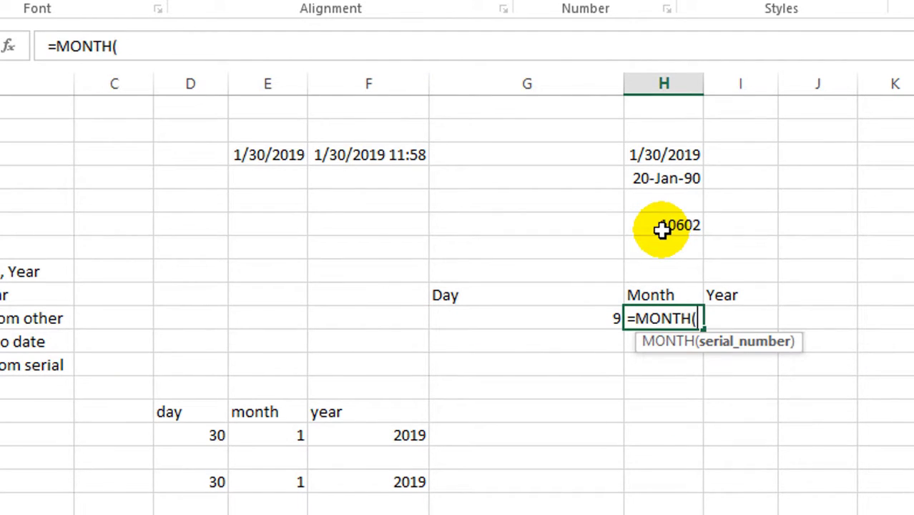
{"action": "left_click", "coordinate": [665, 226]}
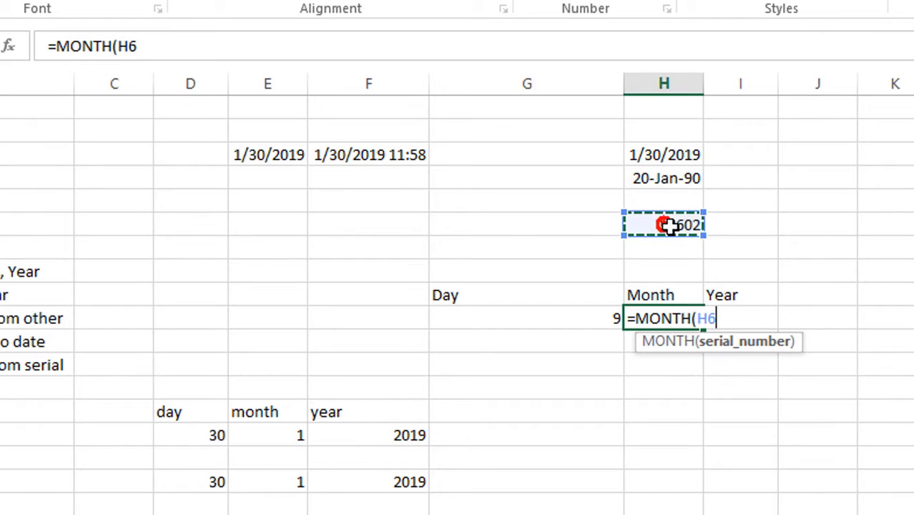
{"action": "type", "text": ")"}
{"action": "key", "text": "Tab"}
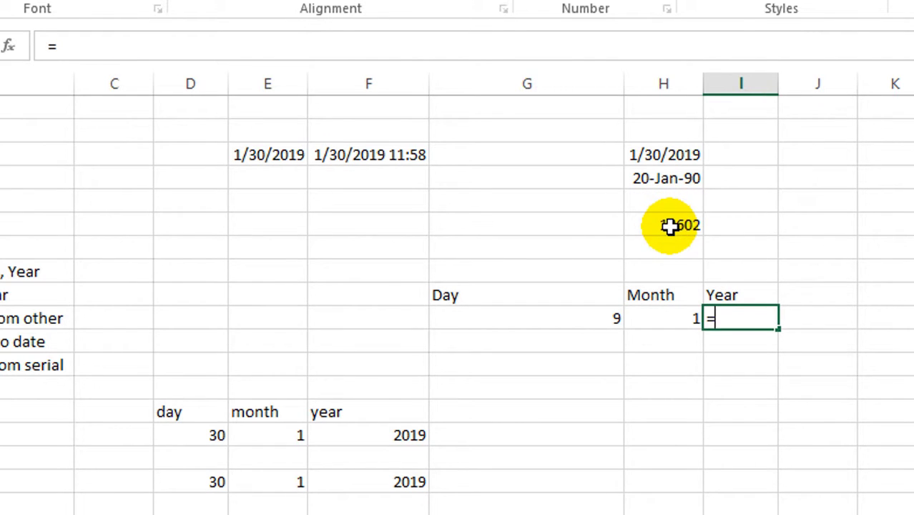
Extract the year from the date difference with the formula =YEAR(H6) in cell I10 under the Year heading.
{"action": "type", "text": "=yae"}
{"action": "key", "text": "BackSpace"}
{"action": "key", "text": "BackSpace"}
{"action": "type", "text": "e"}
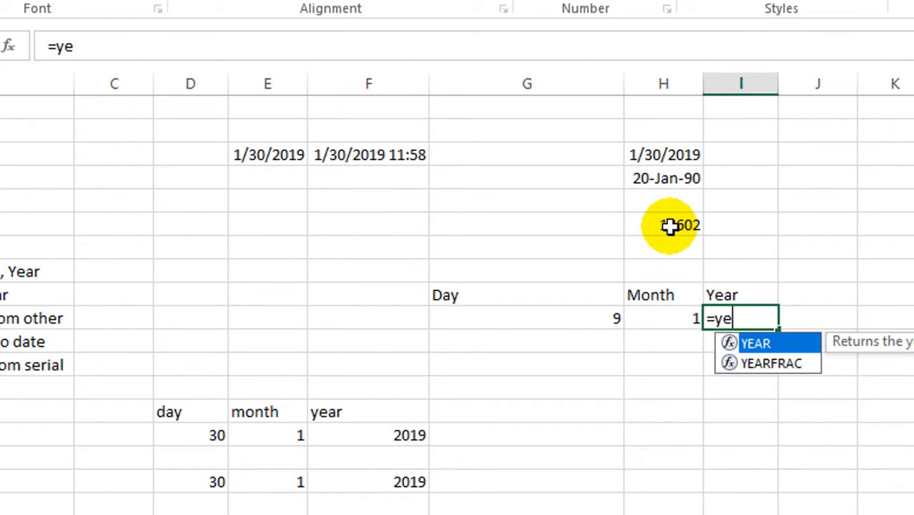
{"action": "type", "text": "ar"}
{"action": "key", "text": "Tab"}
{"action": "left_click", "coordinate": [669, 226]}
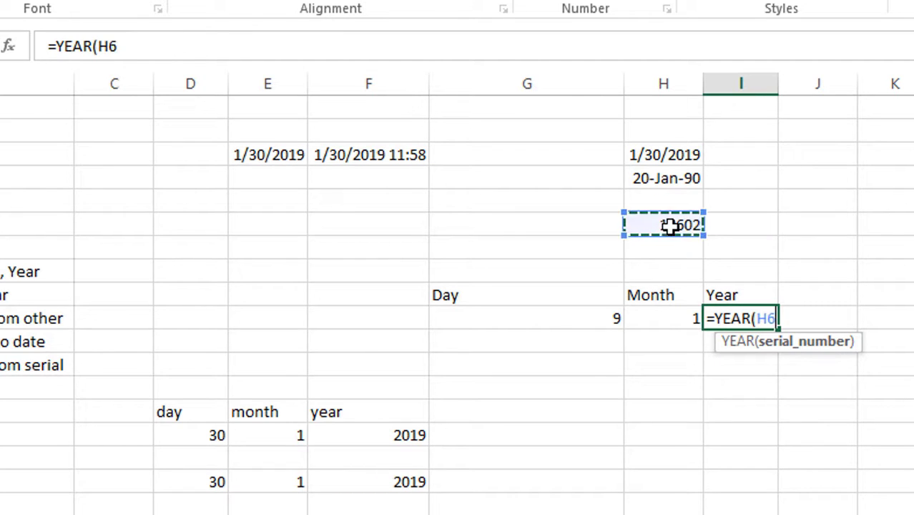
{"action": "key", "text": "Tab"}
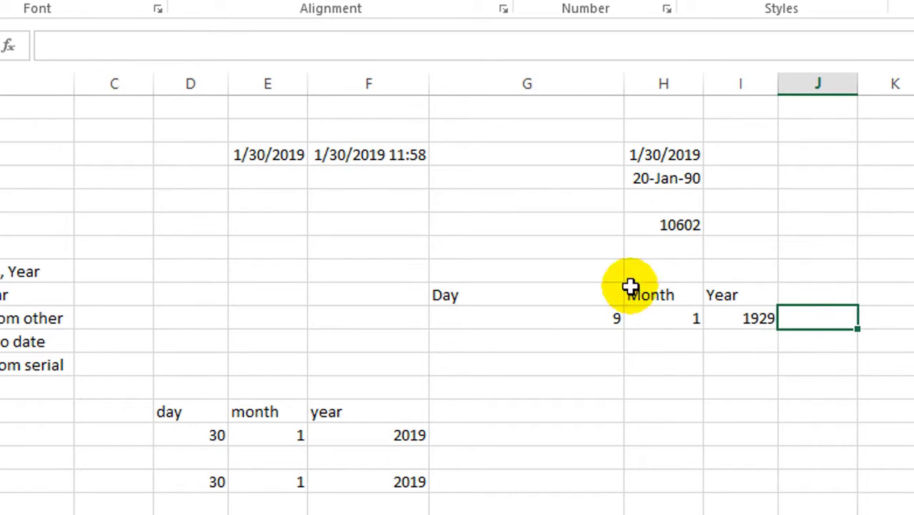
Subtract 1900 from the year in cell I10 by changing its formula to =YEAR(H6)-1900.
{"action": "left_click", "coordinate": [746, 319]}
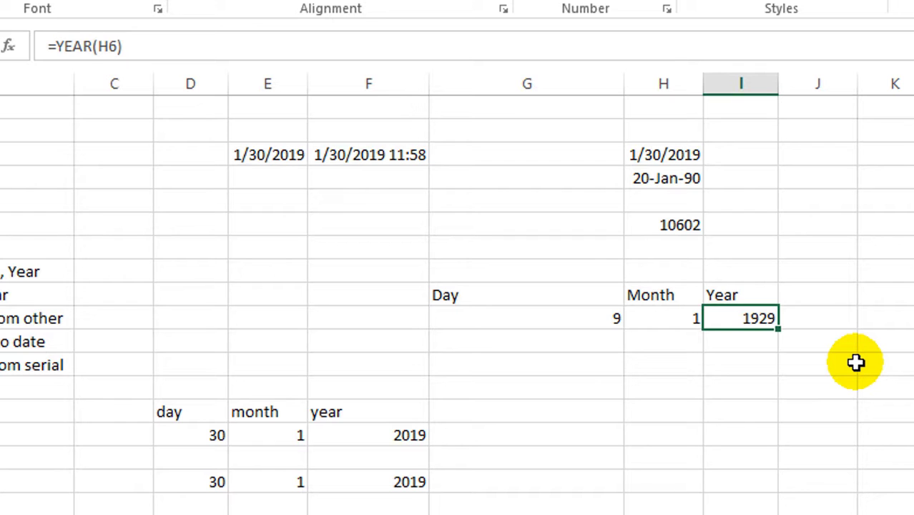
{"action": "left_click", "coordinate": [178, 51]}
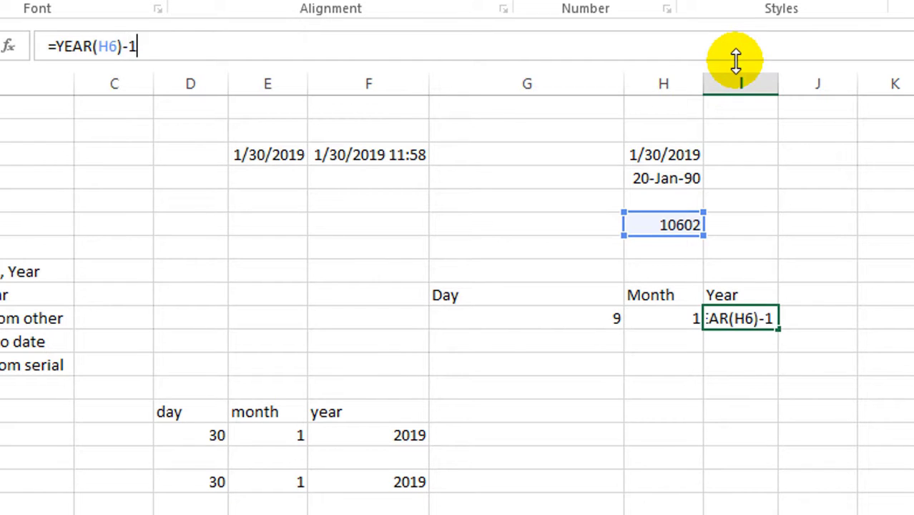
{"action": "type", "text": "-1900"}
{"action": "key", "text": "Return"}
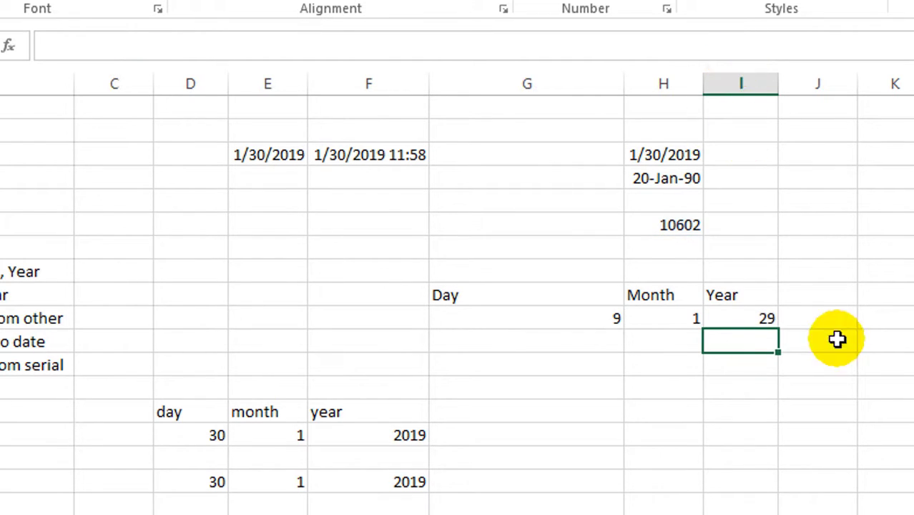
{"action": "left_click", "coordinate": [747, 320]}
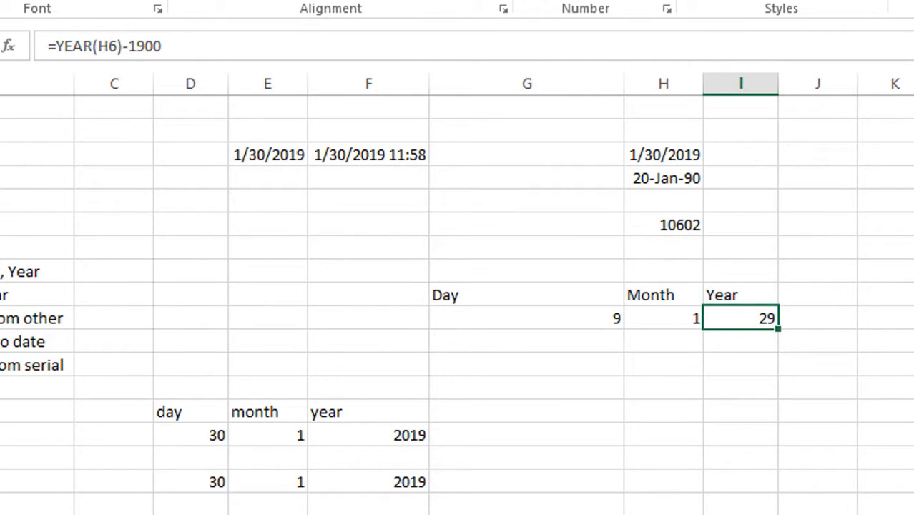
{"action": "left_click", "coordinate": [861, 362]}
{"action": "left_click", "coordinate": [560, 322]}
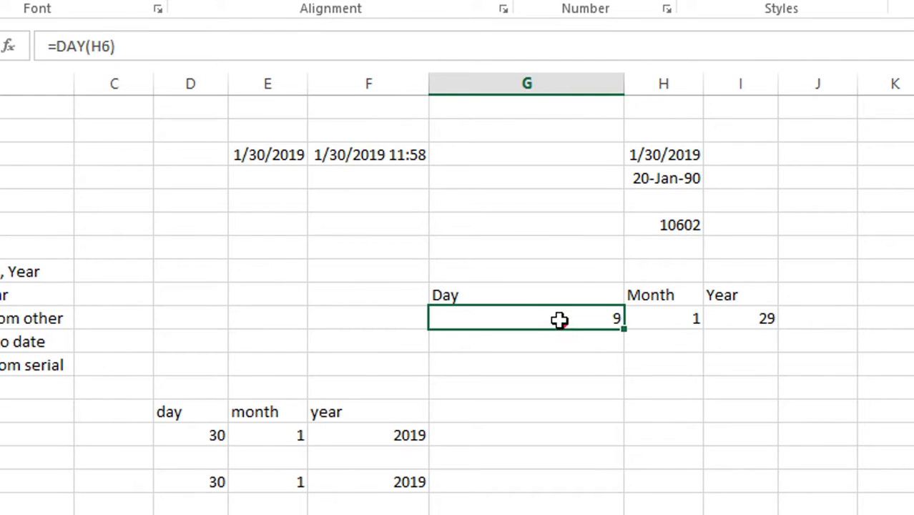
{"action": "left_click", "coordinate": [678, 318]}
{"action": "left_click", "coordinate": [708, 319]}
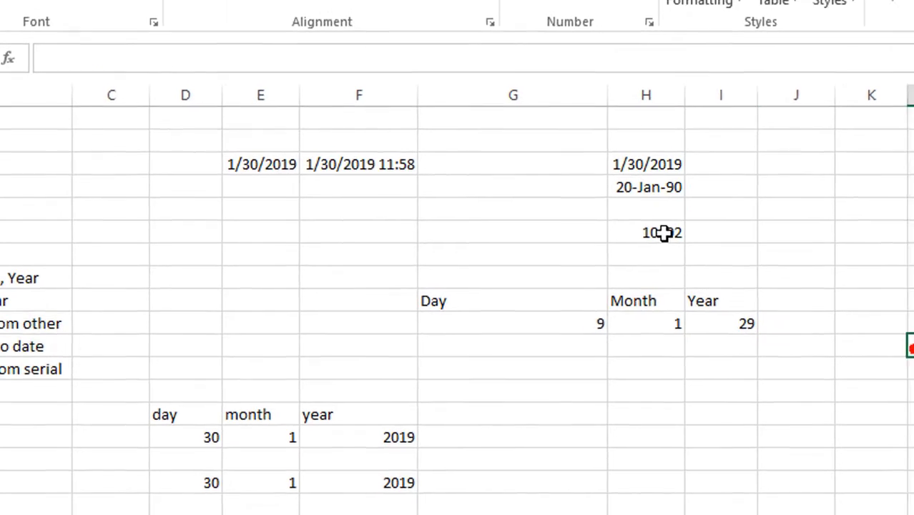
Apply the Short Date number format to the date difference in cell H6.
{"action": "left_click", "coordinate": [683, 225]}
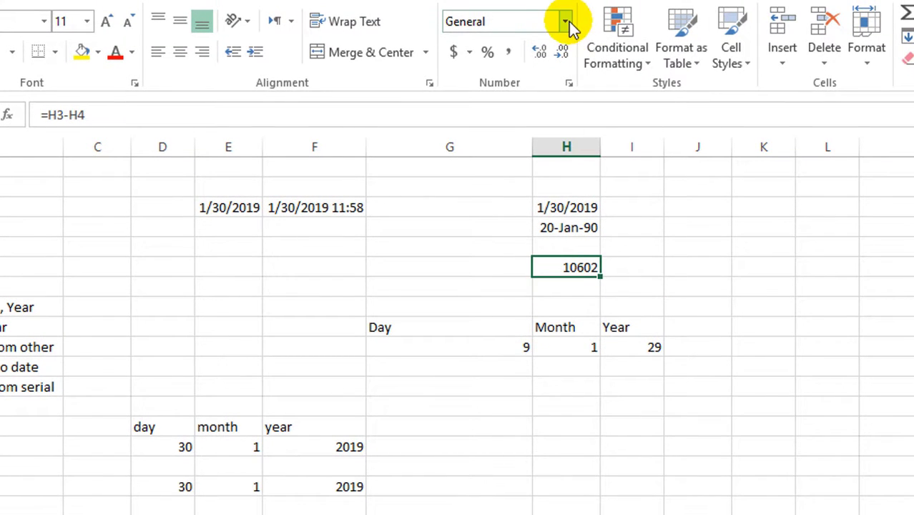
{"action": "left_click", "coordinate": [572, 15]}
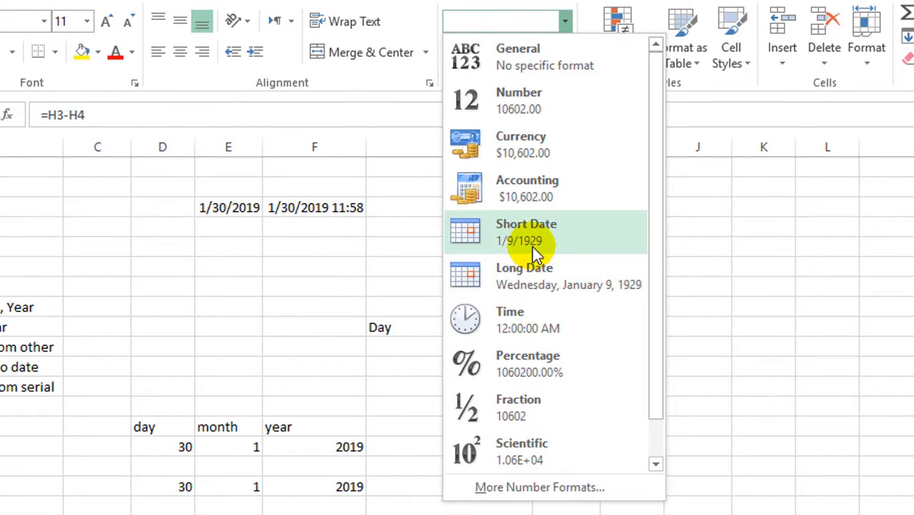
{"action": "left_click", "coordinate": [542, 228]}
{"action": "left_click", "coordinate": [875, 293]}
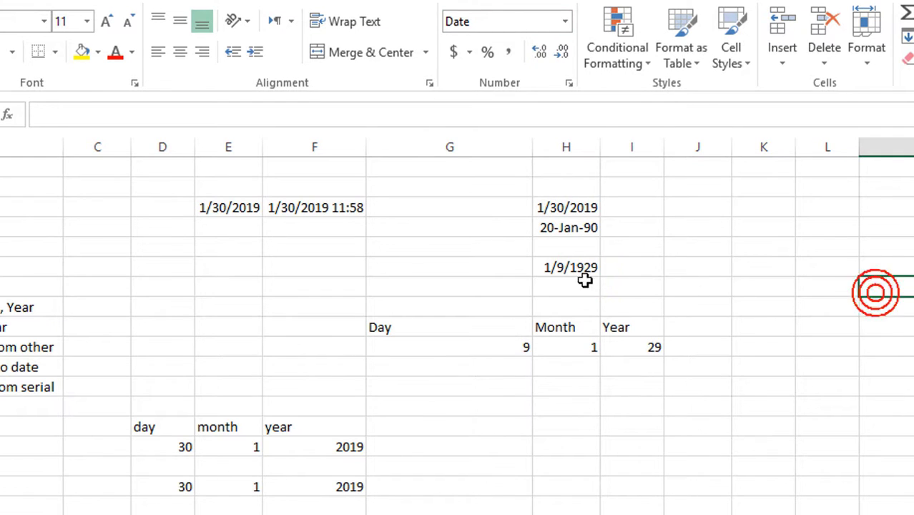
Set the number format of the date difference in cell H6 back to General.
{"action": "left_click", "coordinate": [577, 265]}
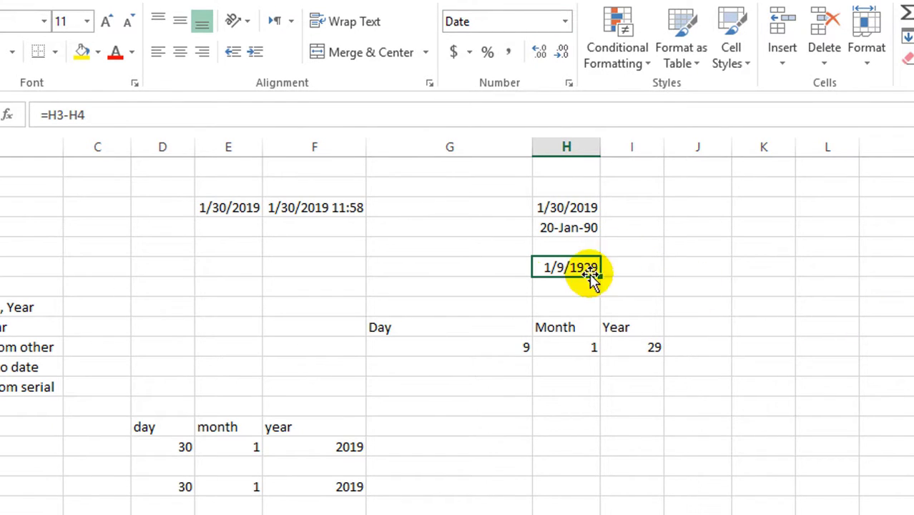
{"action": "left_click", "coordinate": [566, 20]}
{"action": "left_click", "coordinate": [541, 48]}
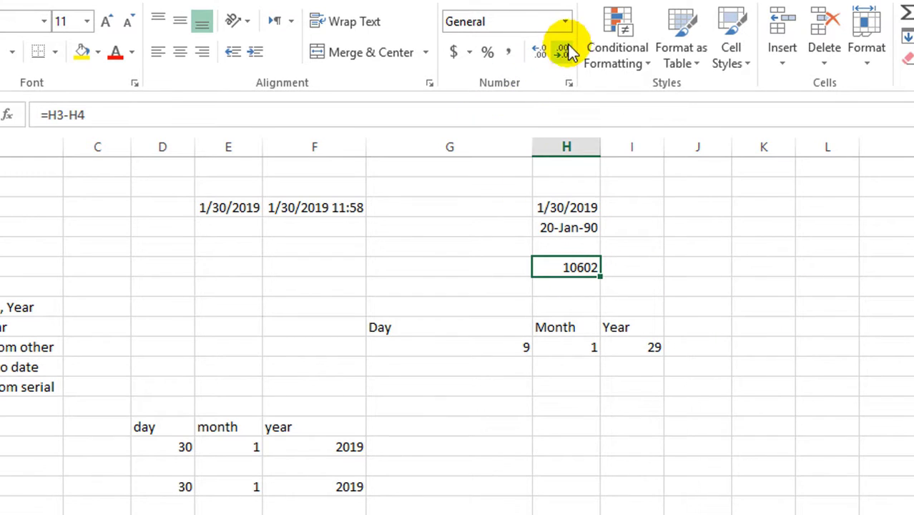
{"action": "left_click", "coordinate": [848, 370]}
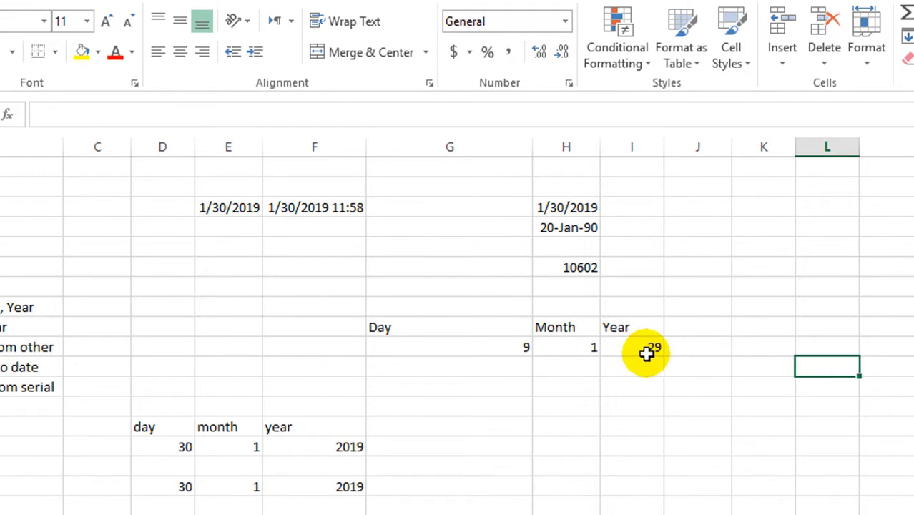
Review the day, month and year results in G10:I10 and examine the formula under the Year heading.
{"action": "left_click_drag", "start_coordinate": [649, 350], "coordinate": [618, 346]}
{"action": "left_click", "coordinate": [567, 462]}
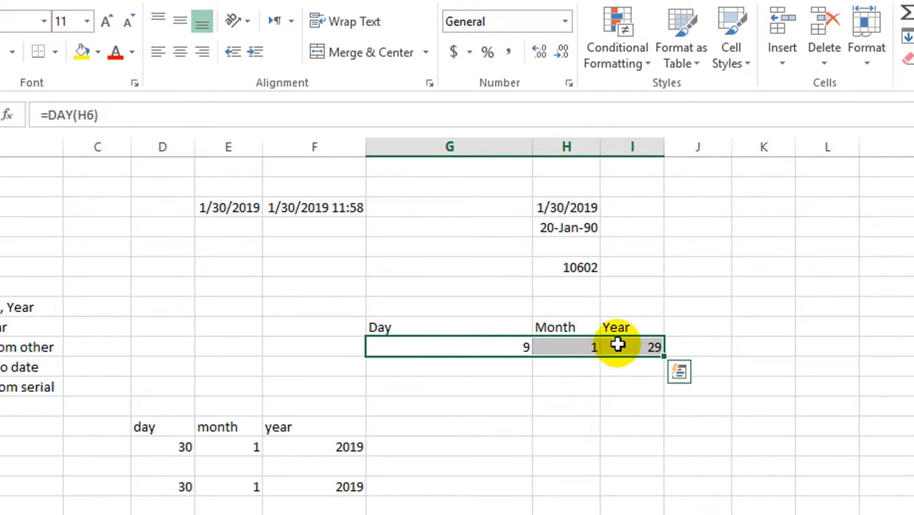
{"action": "left_click", "coordinate": [861, 289]}
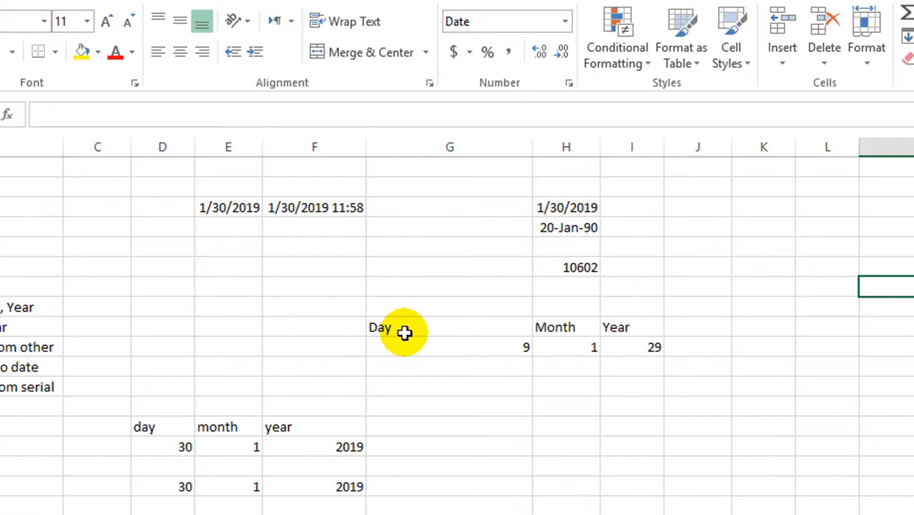
{"action": "left_click", "coordinate": [645, 354]}
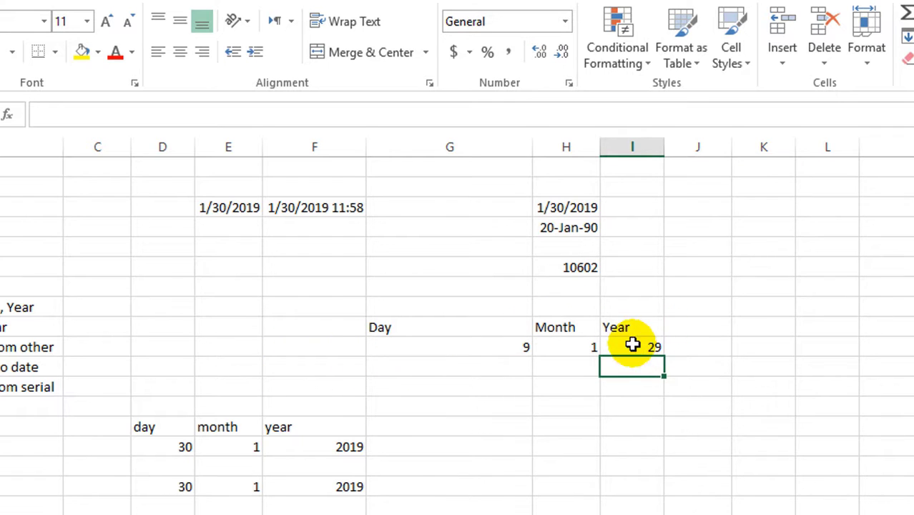
{"action": "left_click", "coordinate": [633, 344]}
{"action": "left_click", "coordinate": [163, 112]}
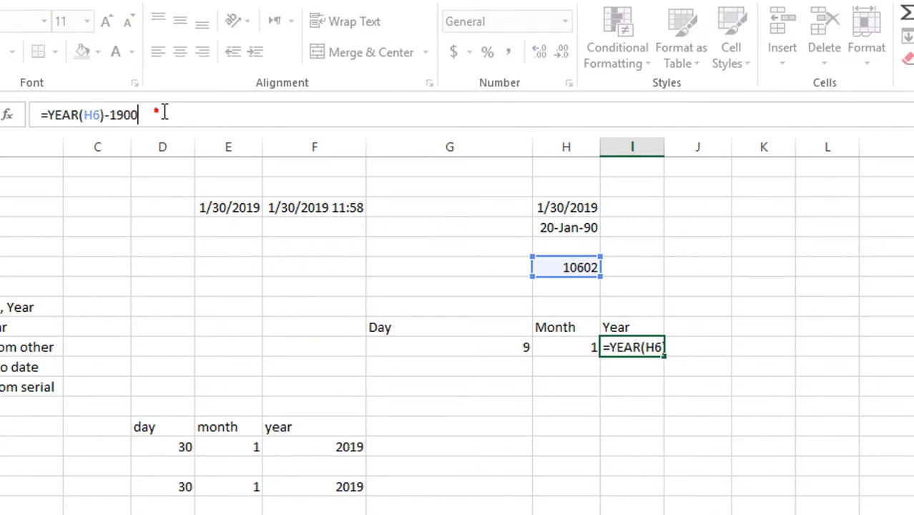
{"action": "key", "text": "Return"}
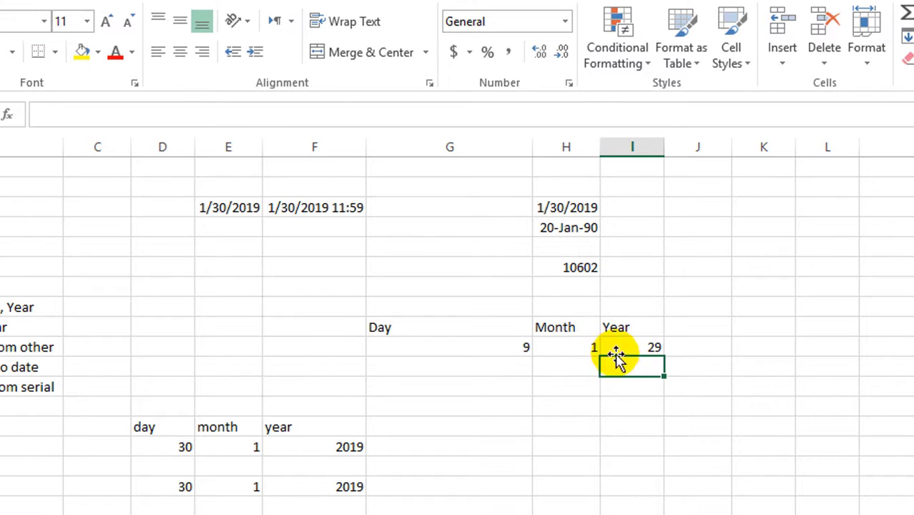
{"action": "left_click_drag", "start_coordinate": [638, 344], "coordinate": [428, 347]}
{"action": "left_click", "coordinate": [598, 414]}
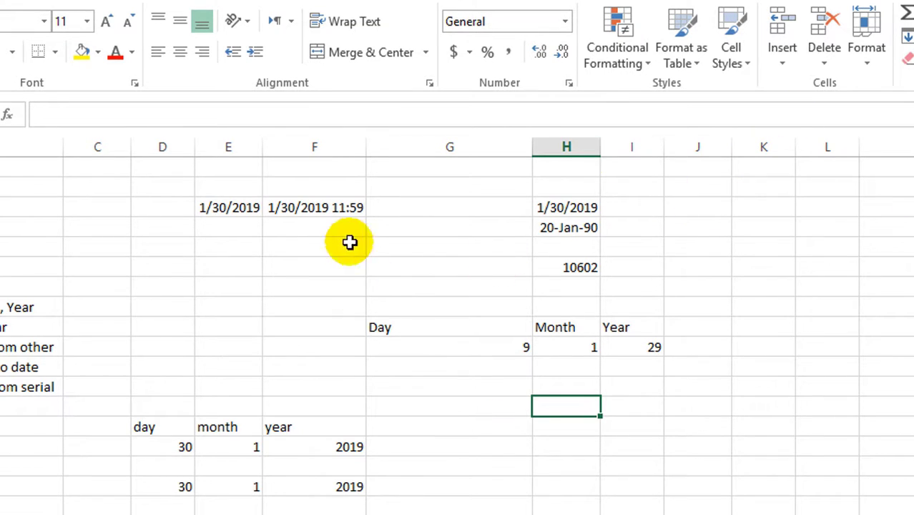
Enter the headings Hour, Minute and Second in cells E5, F5 and G5 below the current date and time.
{"action": "left_click", "coordinate": [320, 209]}
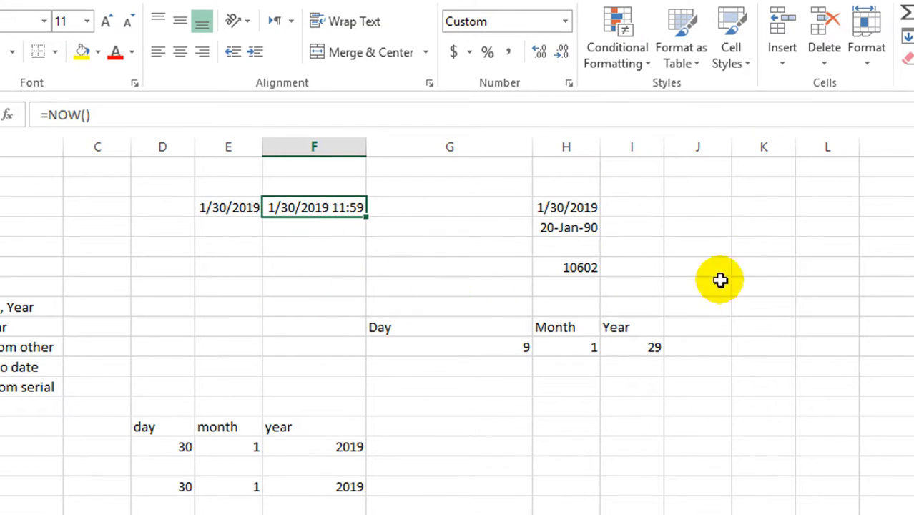
{"action": "left_click", "coordinate": [220, 246]}
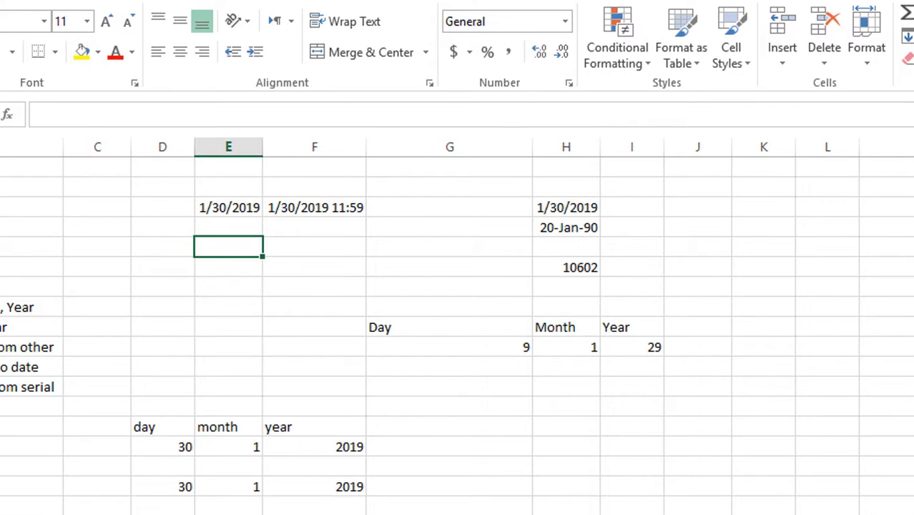
{"action": "type", "text": "Hour"}
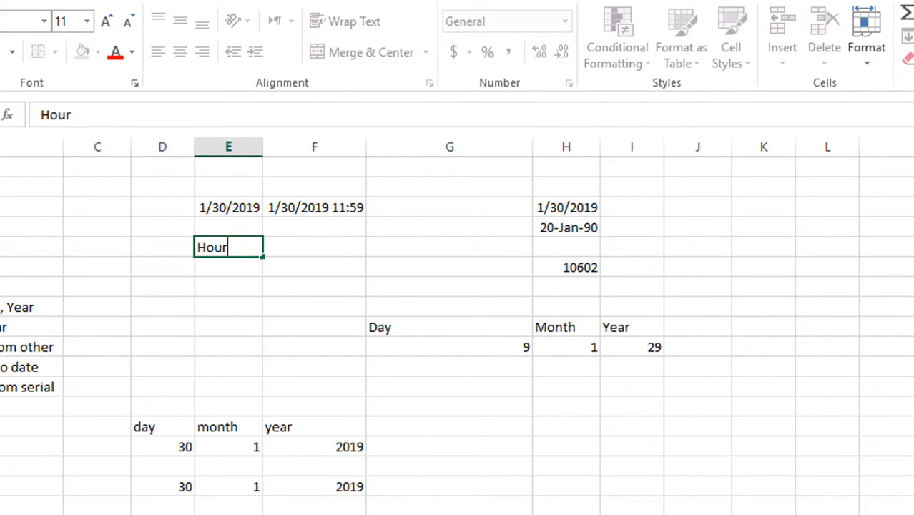
{"action": "key", "text": "Tab"}
{"action": "type", "text": "M"}
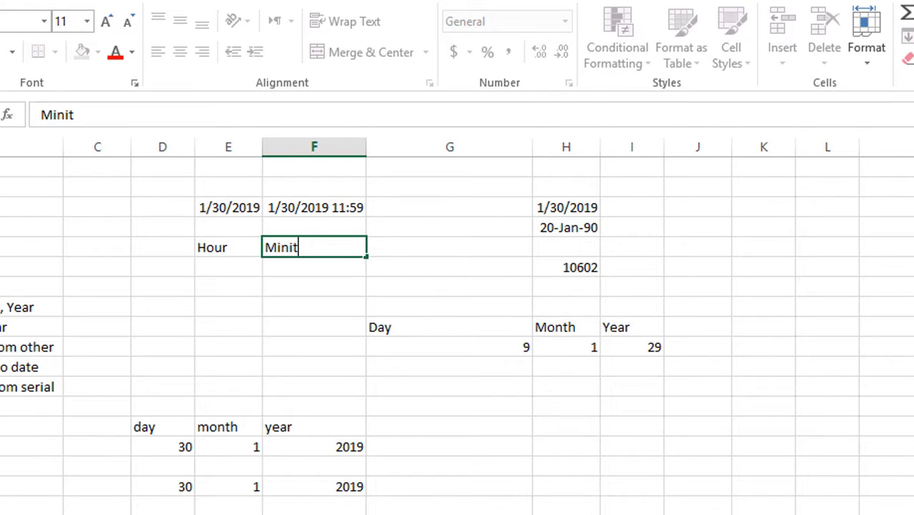
{"action": "type", "text": "inute"}
{"action": "key", "text": "Tab"}
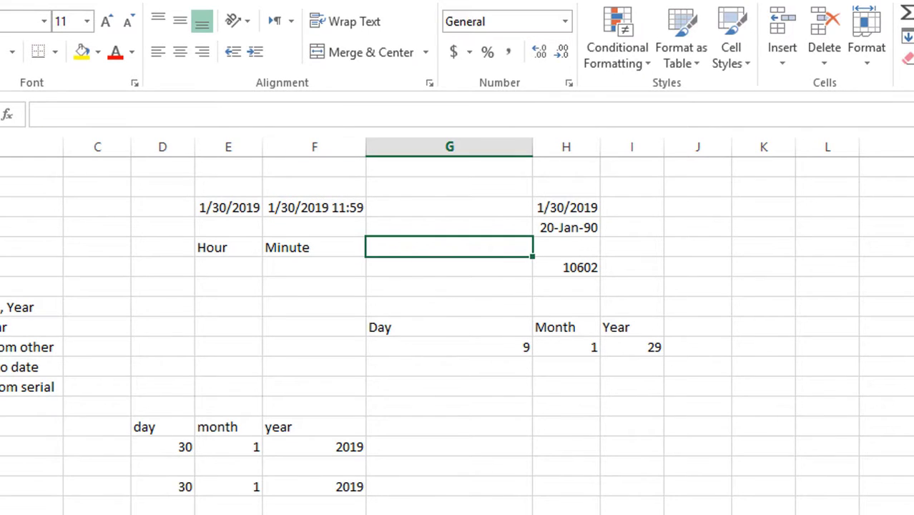
{"action": "type", "text": "Second"}
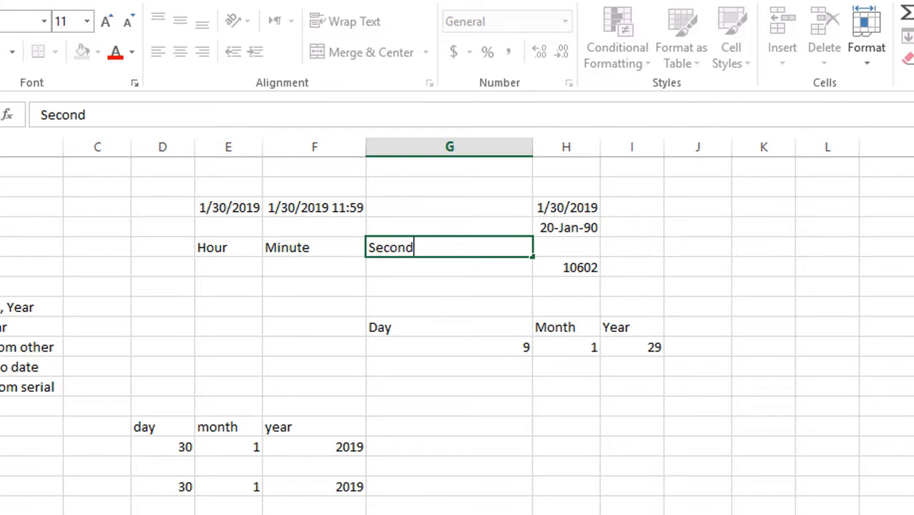
{"action": "key", "text": "Return"}
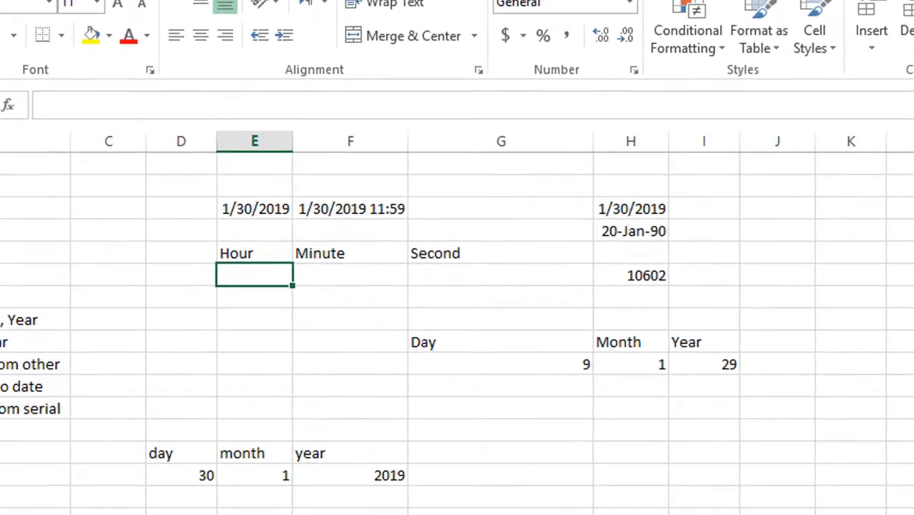
Extract the hour from the current date and time with the formula =HOUR(F3) in cell E6.
{"action": "type", "text": "=ho"}
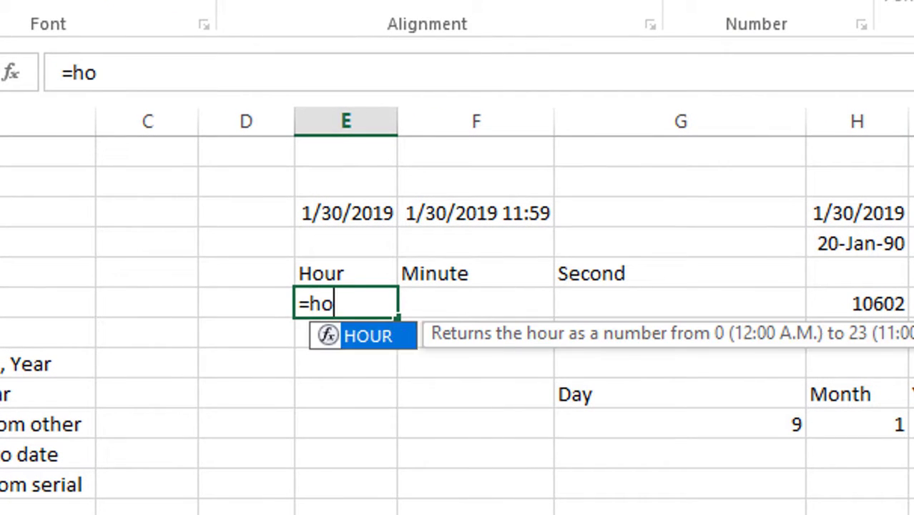
{"action": "type", "text": "u"}
{"action": "key", "text": "Tab"}
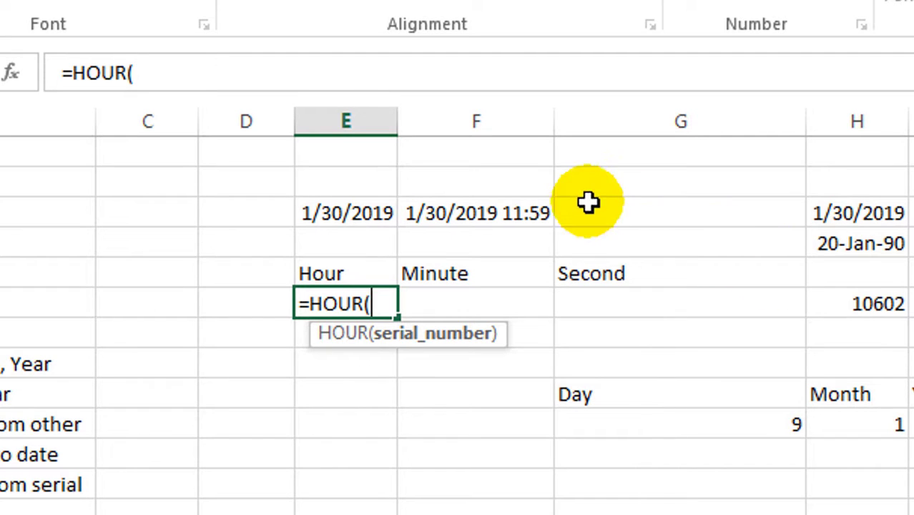
{"action": "left_click", "coordinate": [534, 213]}
{"action": "type", "text": ")"}
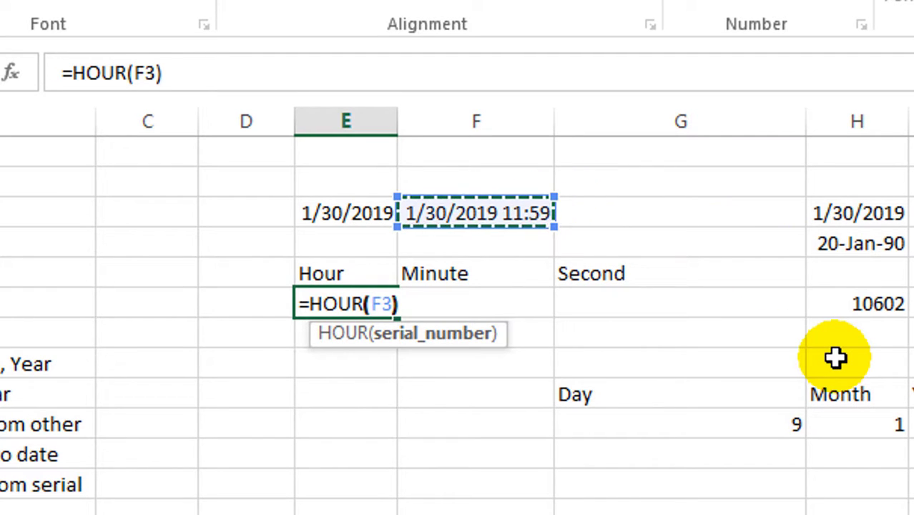
{"action": "key", "text": "Tab"}
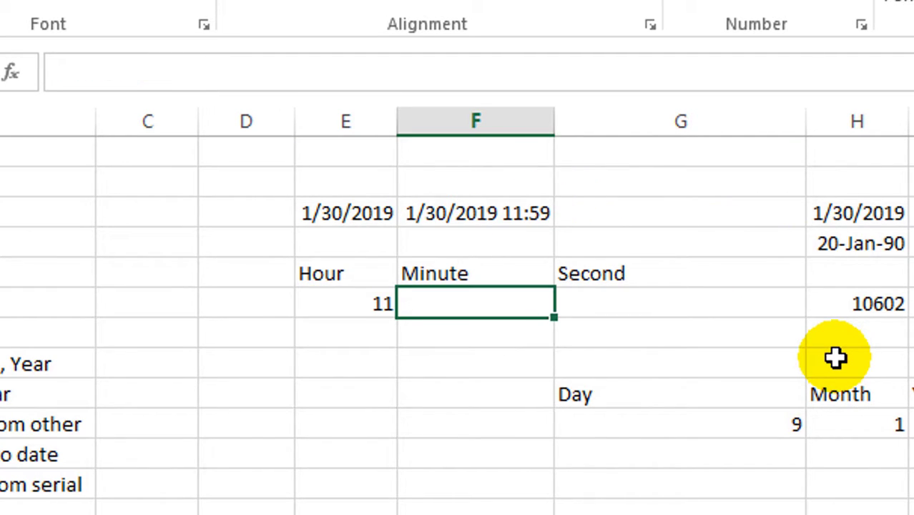
Extract the minute from the current date and time with the MINUTE function on F3 in cell F6.
{"action": "type", "text": "=minu"}
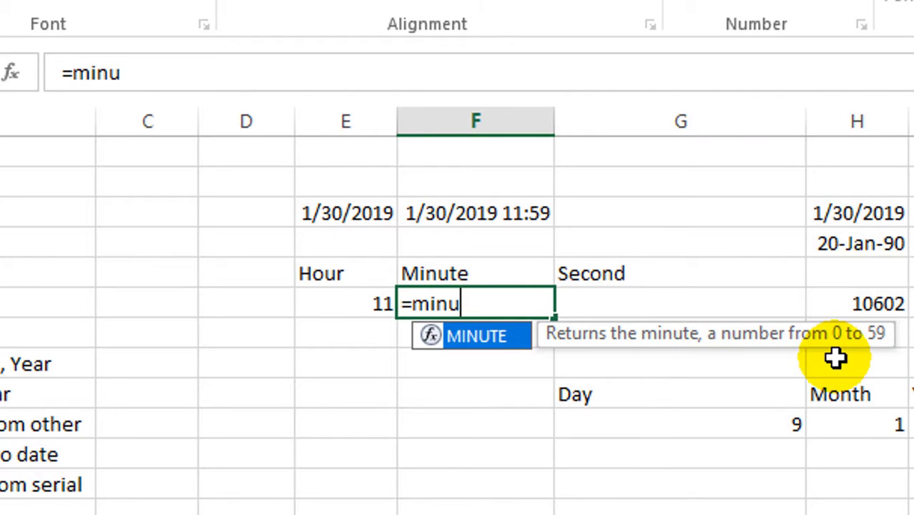
{"action": "key", "text": "Tab"}
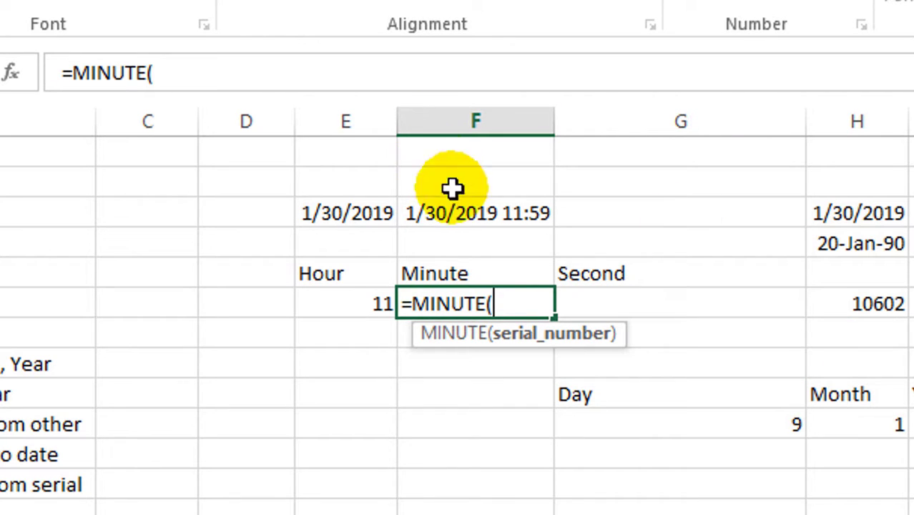
{"action": "left_click", "coordinate": [469, 213]}
{"action": "key", "text": "Tab"}
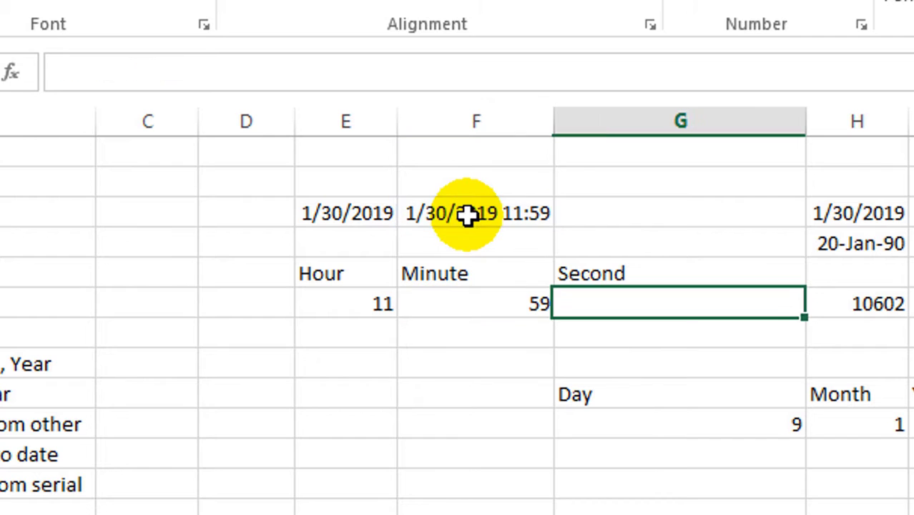
Extract the second from the current date and time with the formula =SECOND(F3) in cell G6.
{"action": "type", "text": "=seco"}
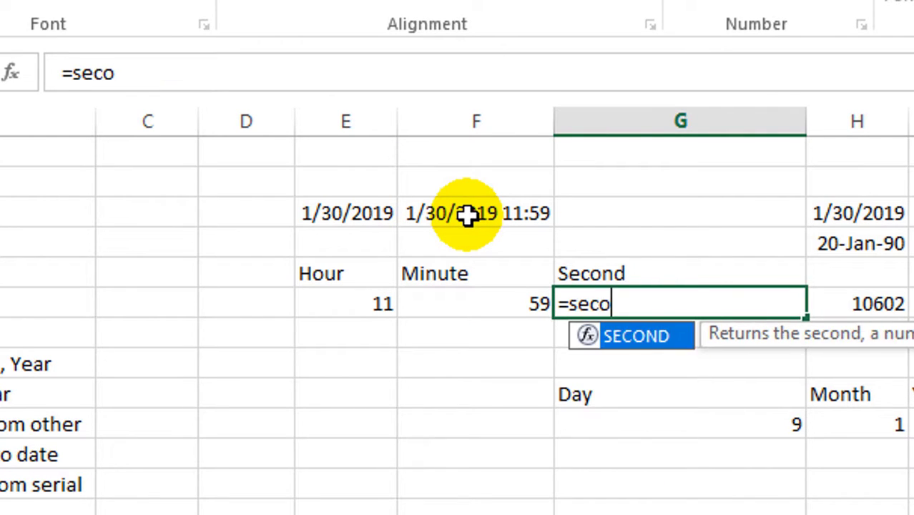
{"action": "key", "text": "Tab"}
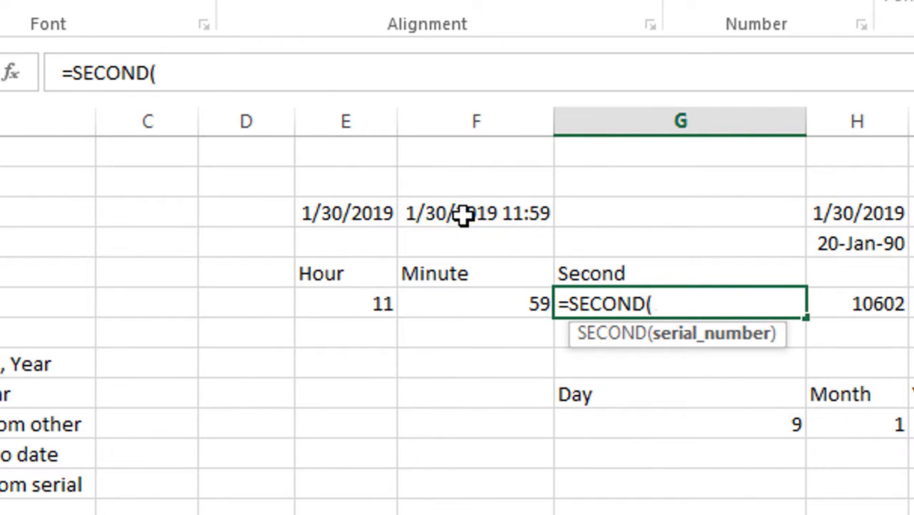
{"action": "left_click", "coordinate": [464, 214]}
{"action": "type", "text": ")"}
{"action": "key", "text": "Return"}
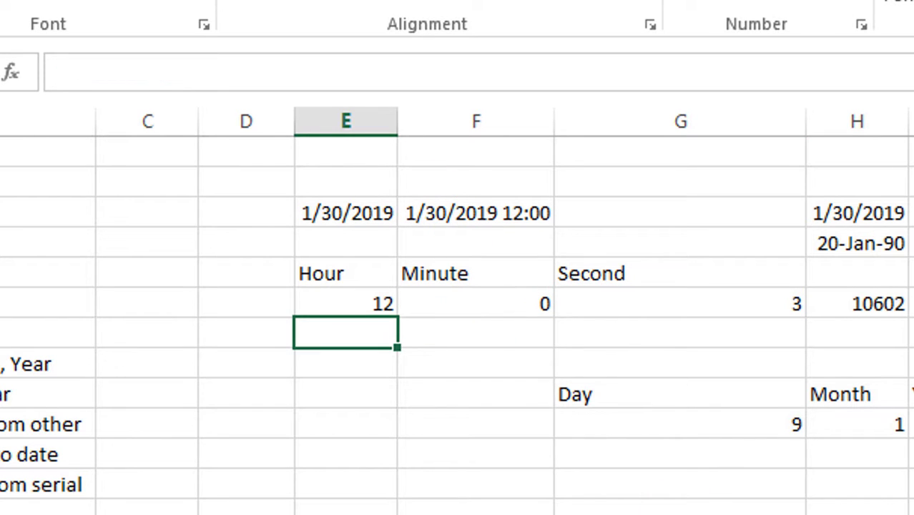
Move the Day, Month and Year headings and their values from G9:I10 to K9:M10.
{"action": "left_click", "coordinate": [652, 380]}
{"action": "left_click", "coordinate": [602, 303]}
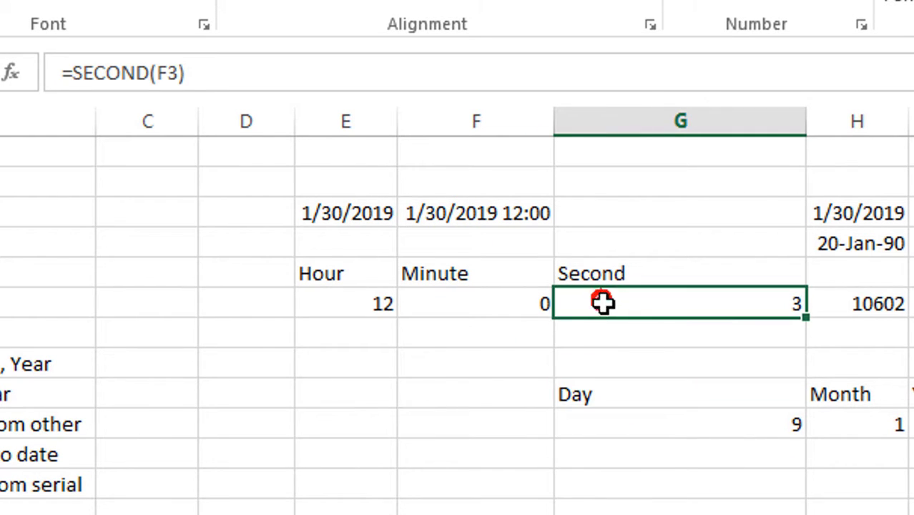
{"action": "left_click", "coordinate": [596, 393]}
{"action": "left_click", "coordinate": [686, 485]}
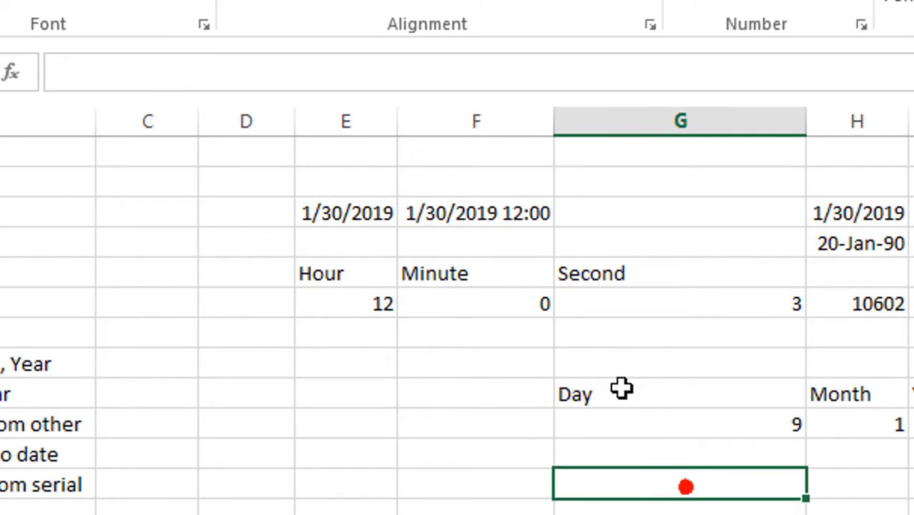
{"action": "left_click", "coordinate": [675, 394]}
{"action": "left_click_drag", "start_coordinate": [792, 393], "coordinate": [913, 404]}
{"action": "left_click_drag", "start_coordinate": [719, 318], "coordinate": [747, 326]}
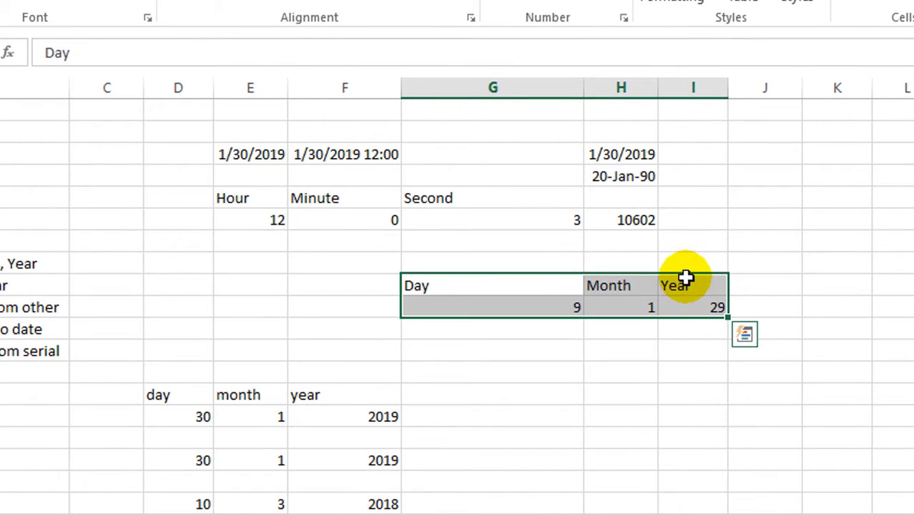
{"action": "left_click_drag", "start_coordinate": [686, 277], "coordinate": [779, 221]}
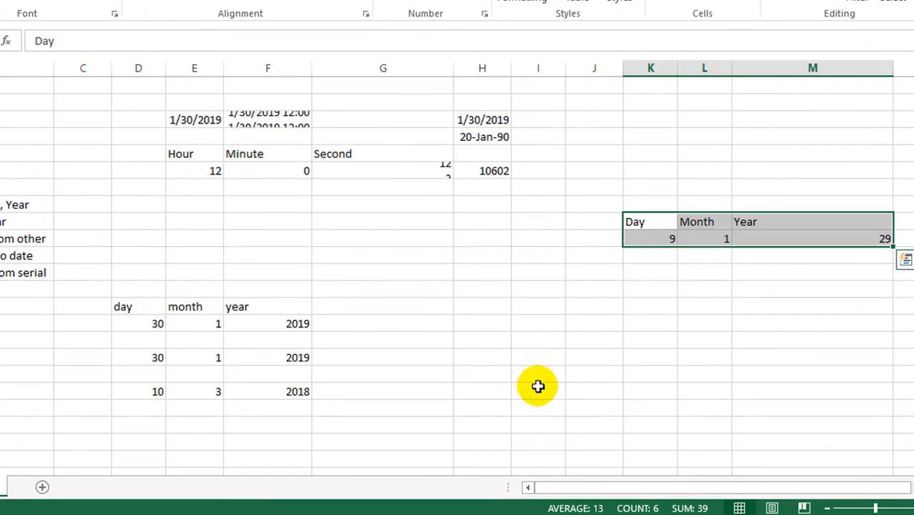
{"action": "left_click", "coordinate": [580, 331]}
Enter an HOUR formula based on NOW() in cell E8, accepting the suggested correction =HOUR(NOW()*0).
{"action": "left_click", "coordinate": [200, 189]}
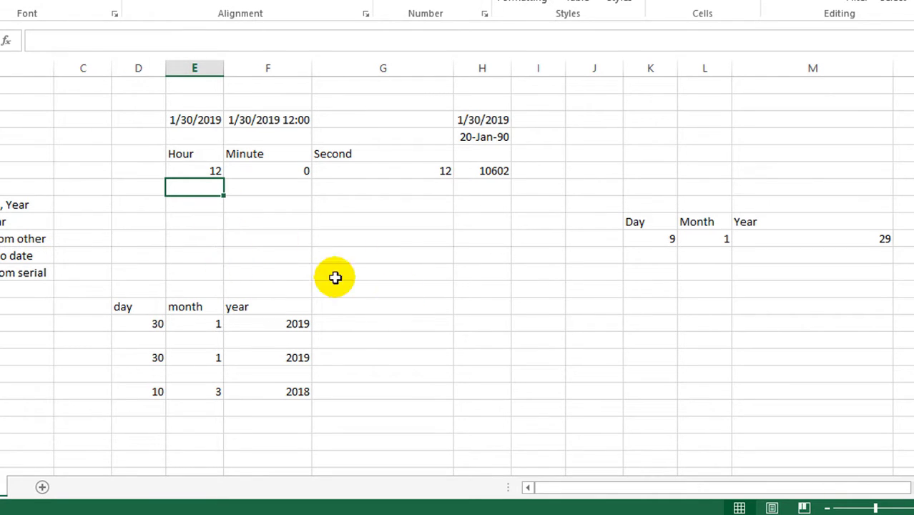
{"action": "double_click", "coordinate": [187, 204]}
{"action": "type", "text": "=hoe"}
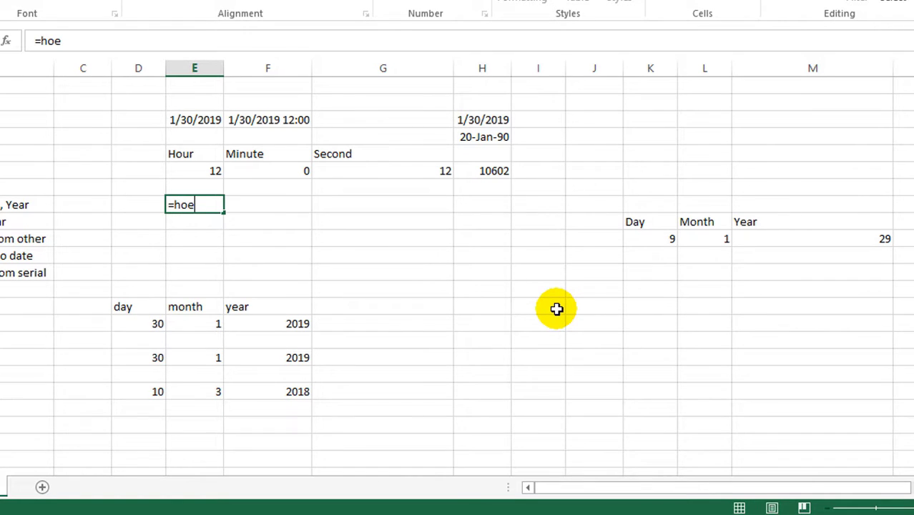
{"action": "key", "text": "BackSpace"}
{"action": "type", "text": "ur"}
{"action": "key", "text": "Tab"}
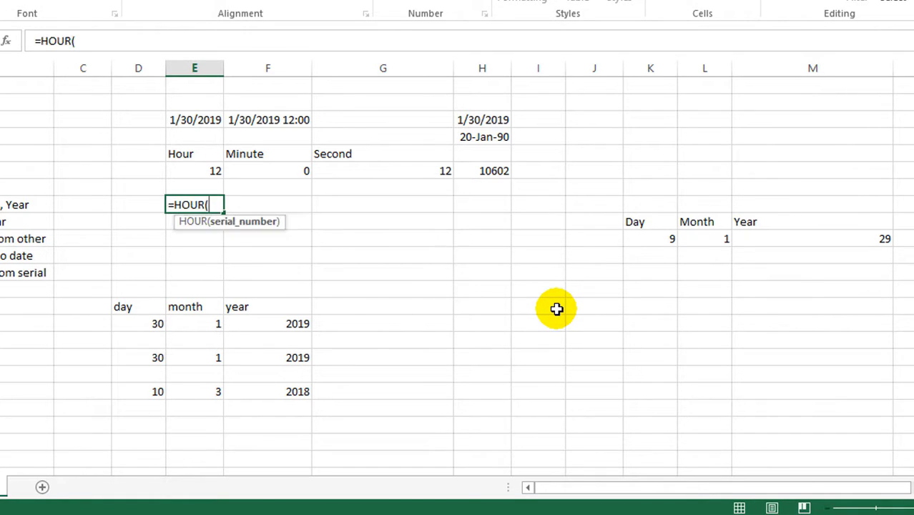
{"action": "type", "text": "now"}
{"action": "key", "text": "Tab"}
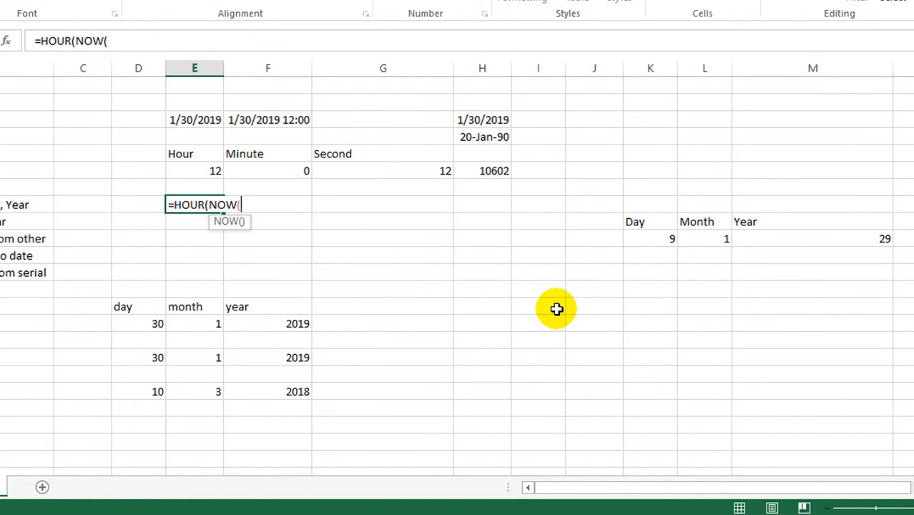
{"action": "type", "text": ")0"}
{"action": "key", "text": "Return"}
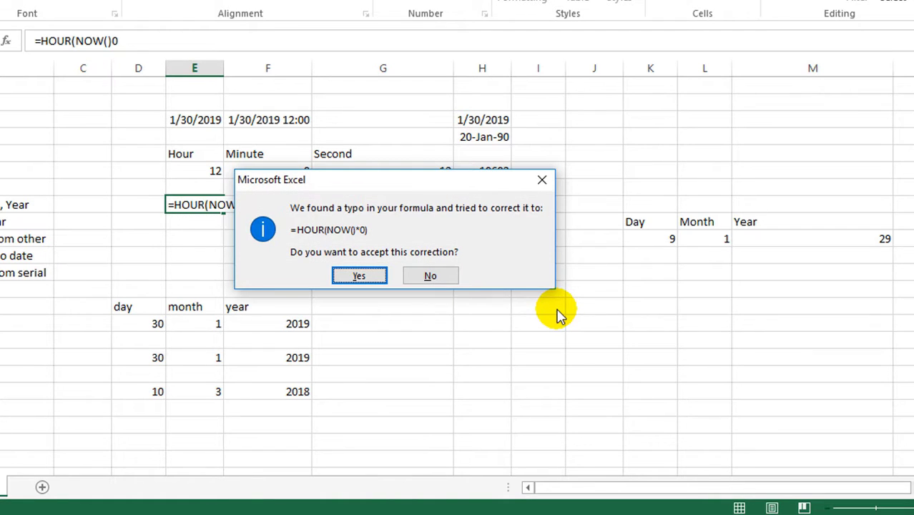
{"action": "key", "text": "Return"}
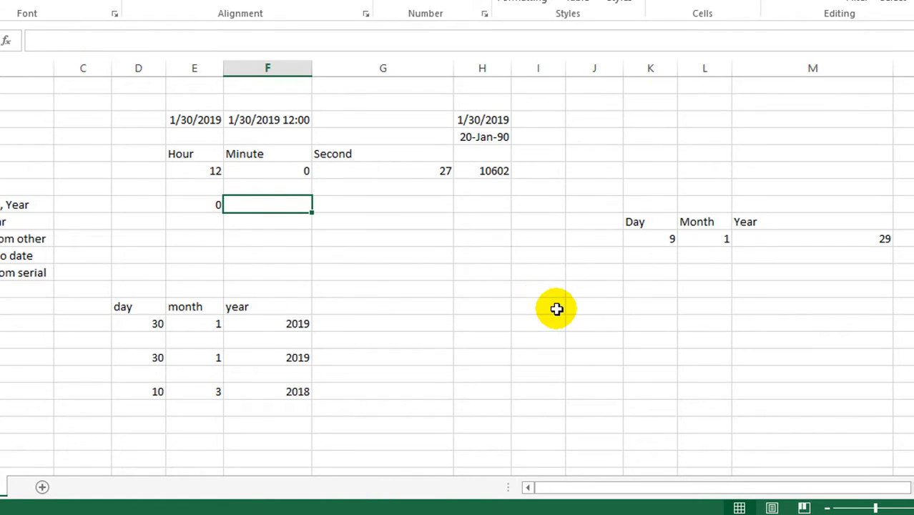
Correct the formula in cell E8 to =HOUR(NOW()) by removing the multiplication by 0.
{"action": "left_click", "coordinate": [181, 205]}
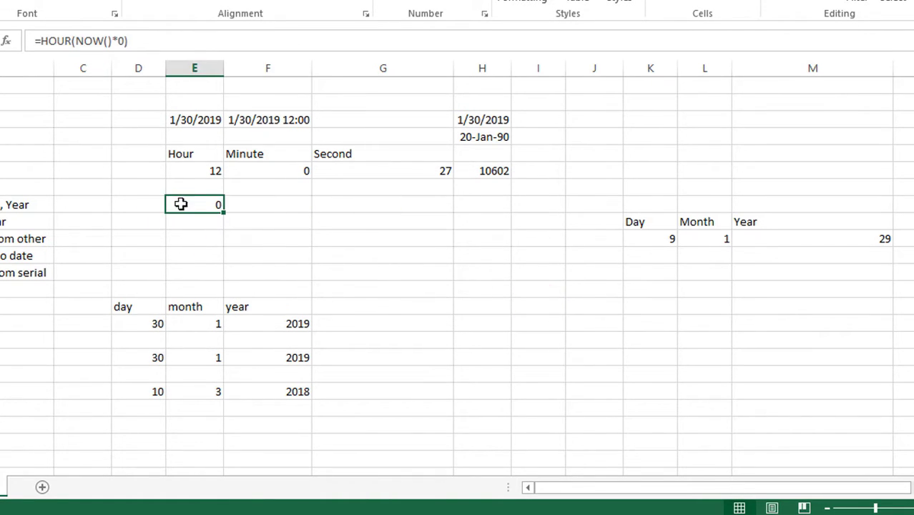
{"action": "left_click", "coordinate": [122, 41]}
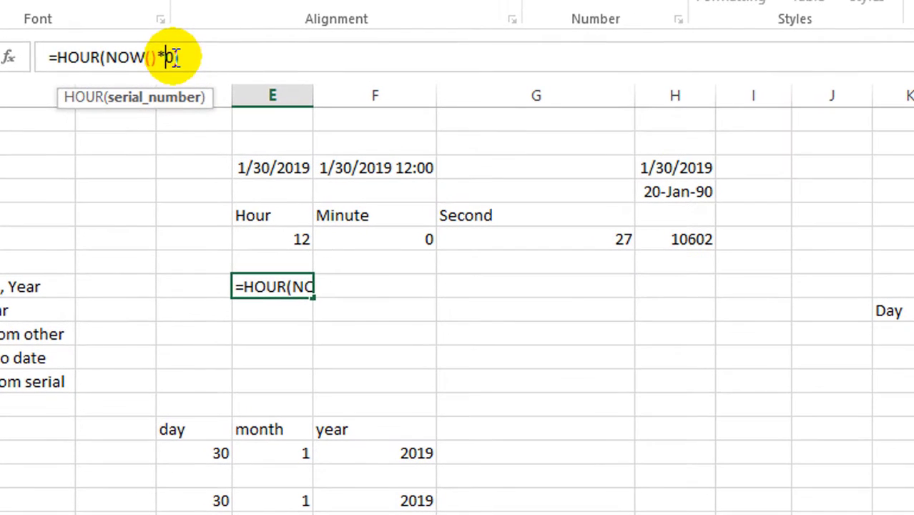
{"action": "key", "text": "BackSpace"}
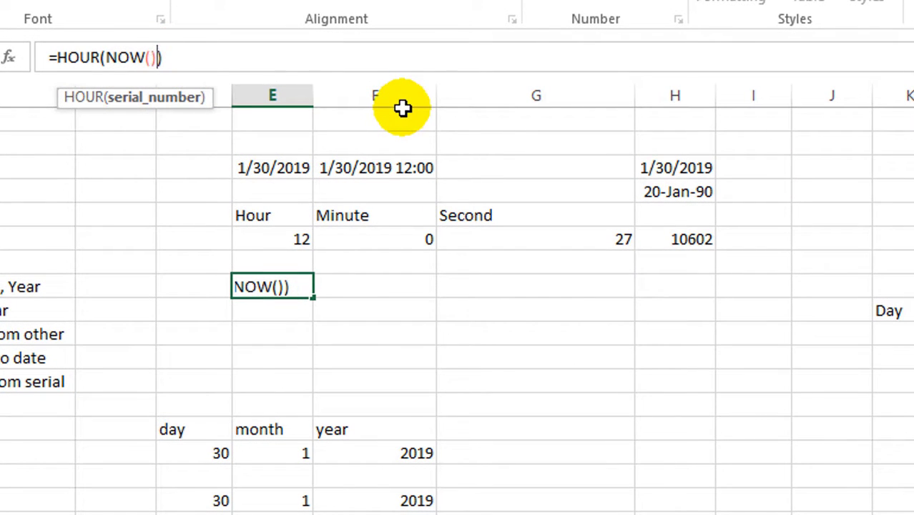
{"action": "key", "text": "Return"}
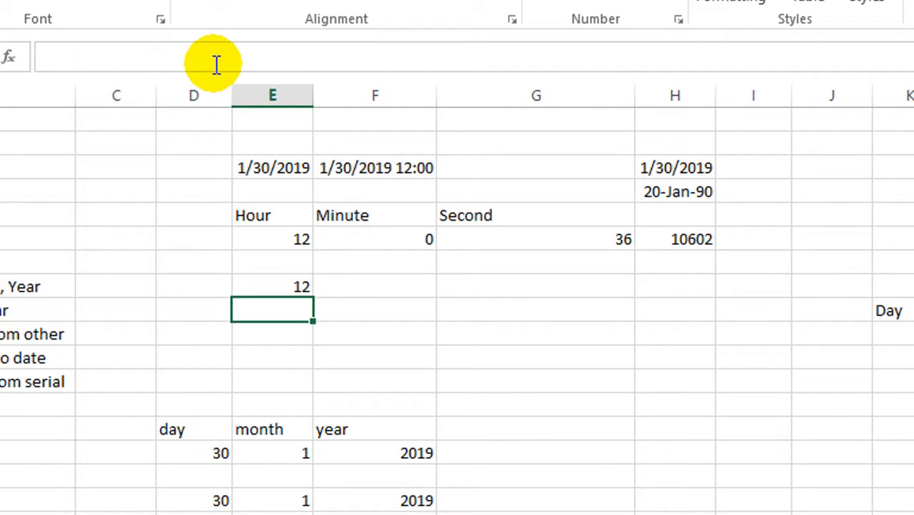
Extract the current minute directly in cell F8 by nesting NOW() inside the MINUTE function.
{"action": "left_click", "coordinate": [340, 288]}
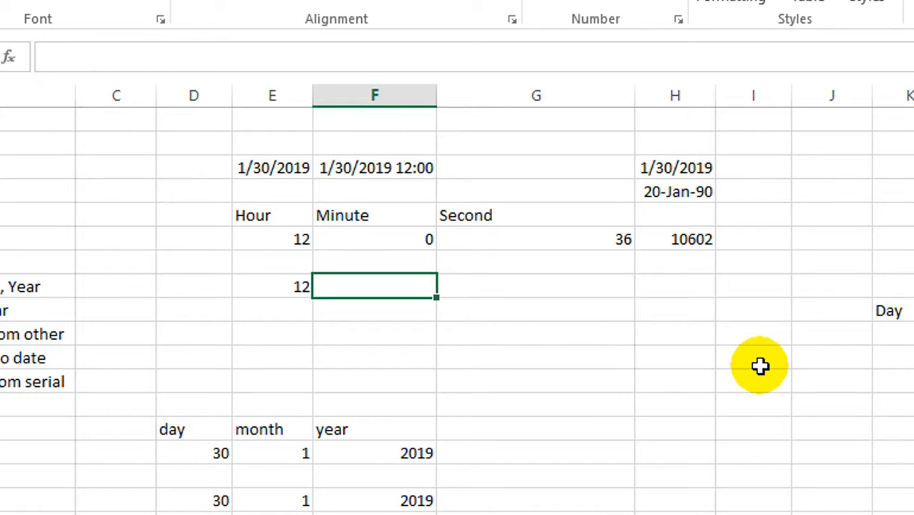
{"action": "type", "text": "=mu"}
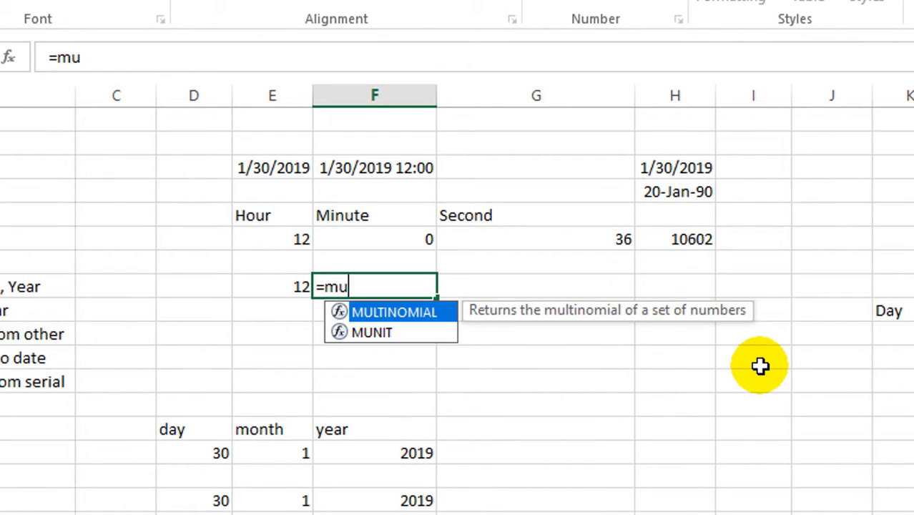
{"action": "key", "text": "BackSpace"}
{"action": "type", "text": "inut"}
{"action": "key", "text": "Tab"}
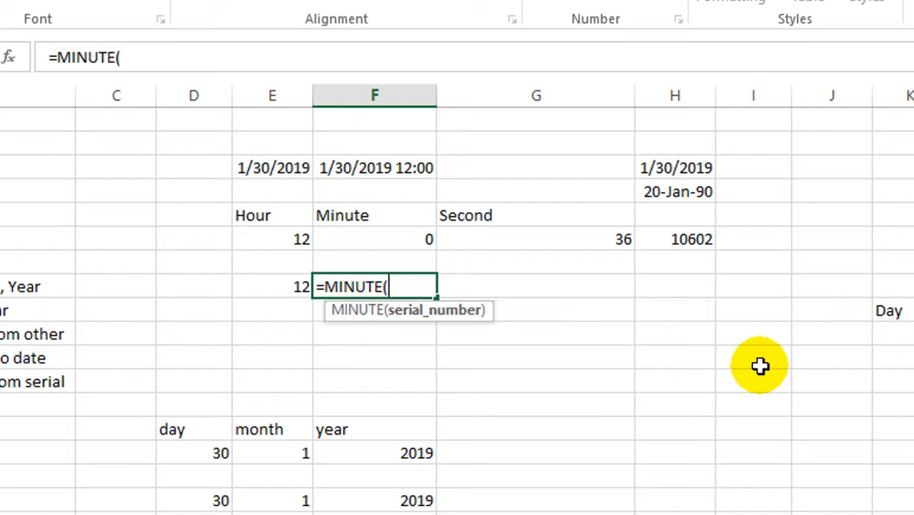
{"action": "type", "text": "now"}
{"action": "key", "text": "Tab"}
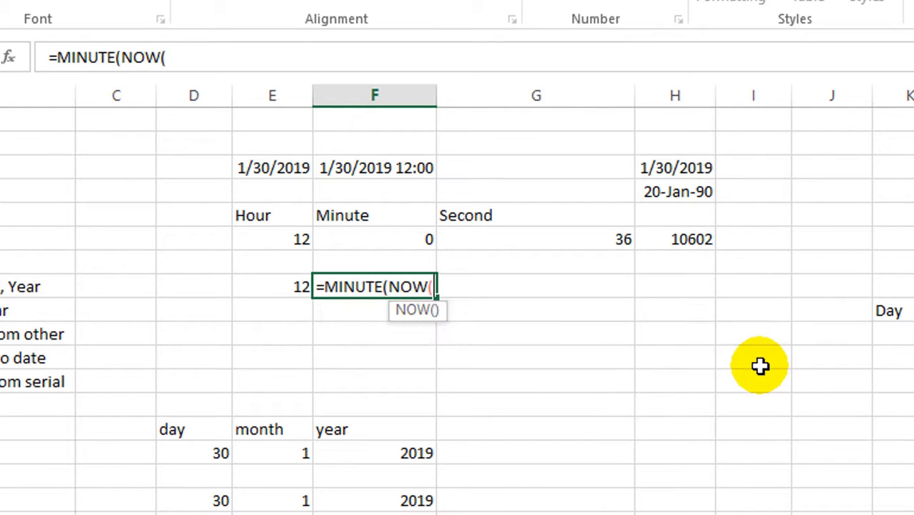
{"action": "type", "text": ")"}
{"action": "key", "text": "Tab"}
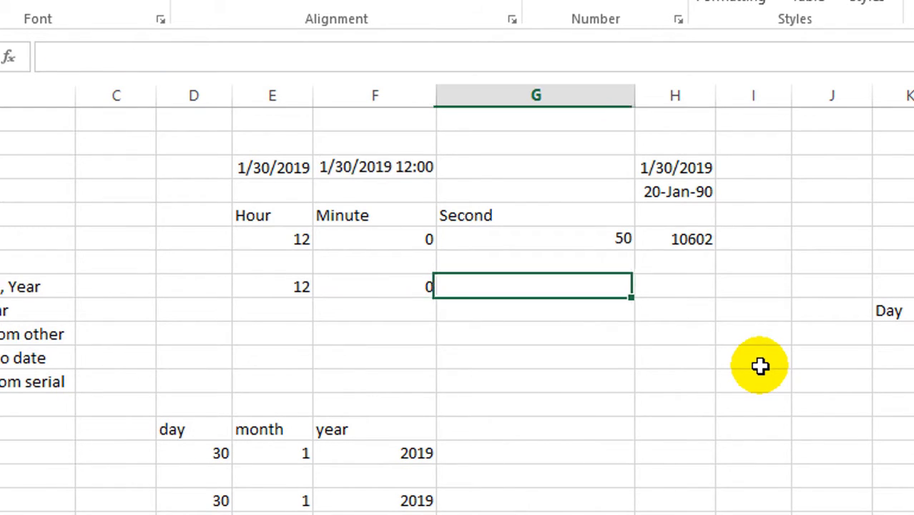
Extract the current second in cell G8 with =SECOND(NOW()) and review the formulas in E8 to G8.
{"action": "type", "text": "=secon"}
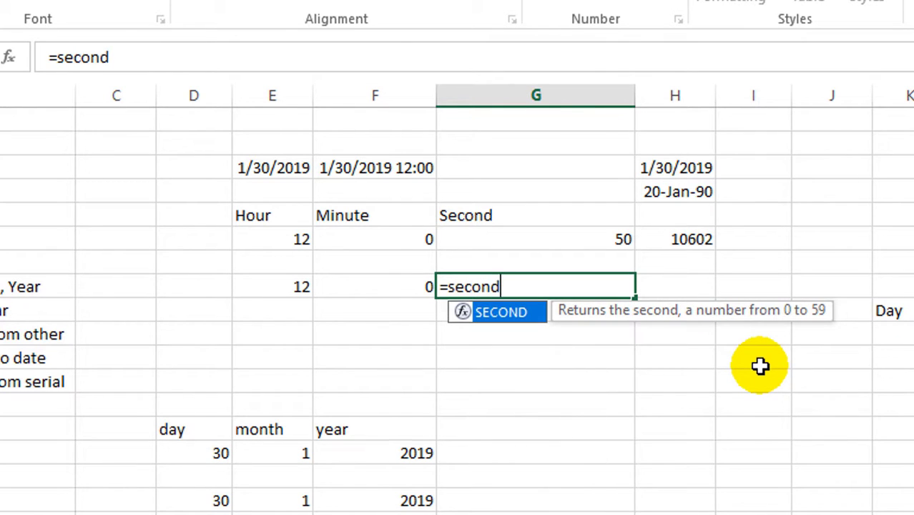
{"action": "type", "text": "d"}
{"action": "key", "text": "Tab"}
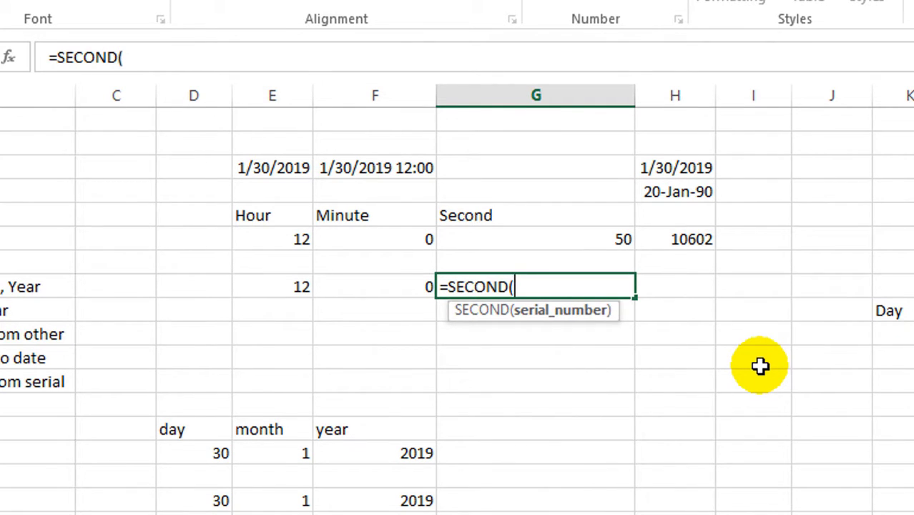
{"action": "type", "text": "now("}
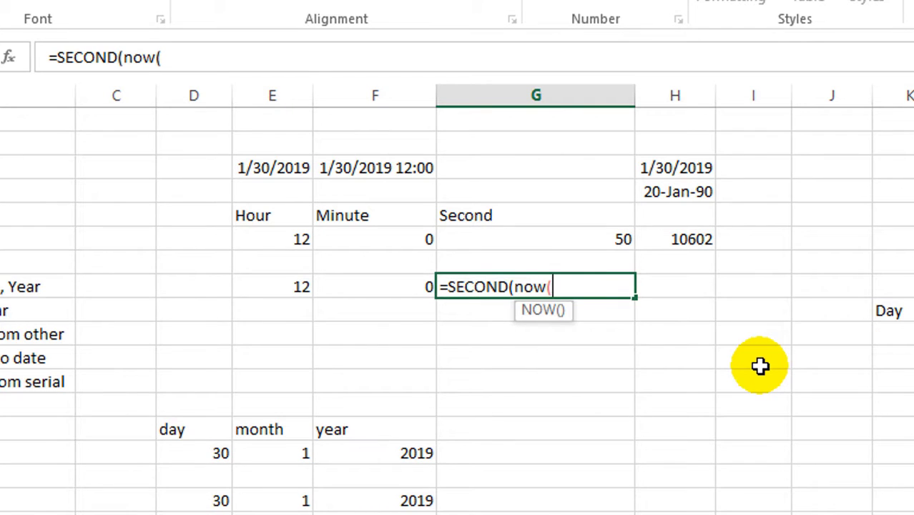
{"action": "type", "text": "))"}
{"action": "key", "text": "Return"}
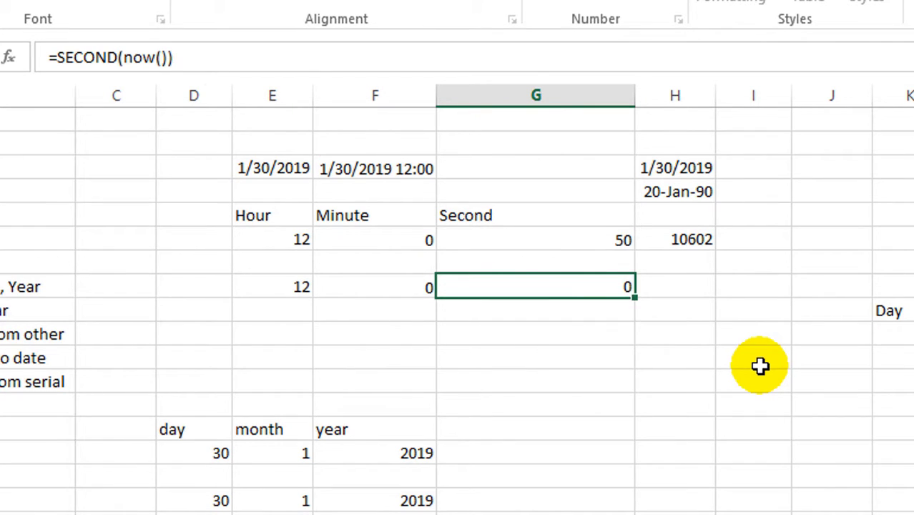
{"action": "key", "text": "Left"}
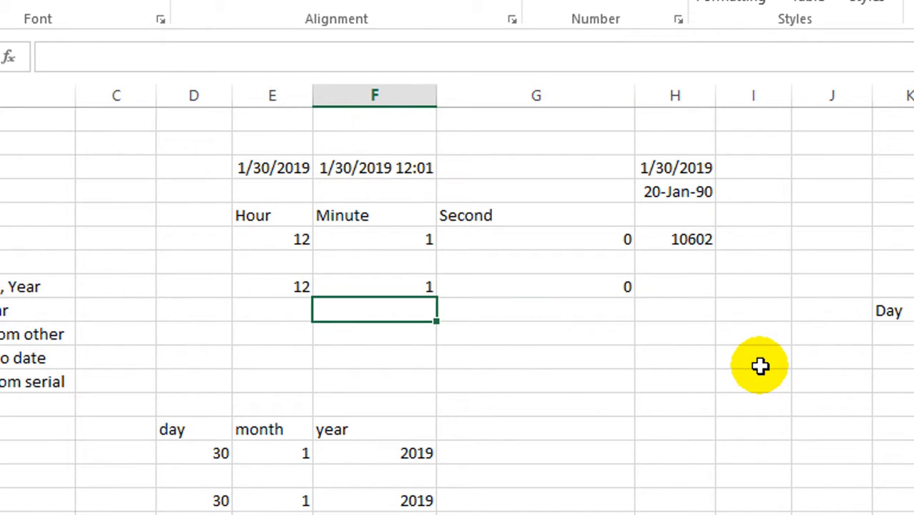
{"action": "left_click", "coordinate": [585, 285]}
{"action": "left_click", "coordinate": [404, 281]}
{"action": "left_click", "coordinate": [533, 293]}
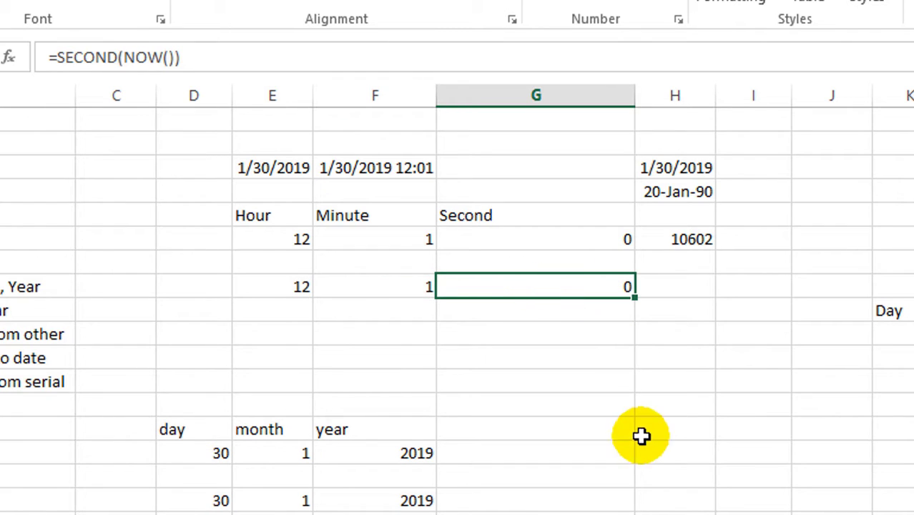
{"action": "left_click", "coordinate": [277, 300]}
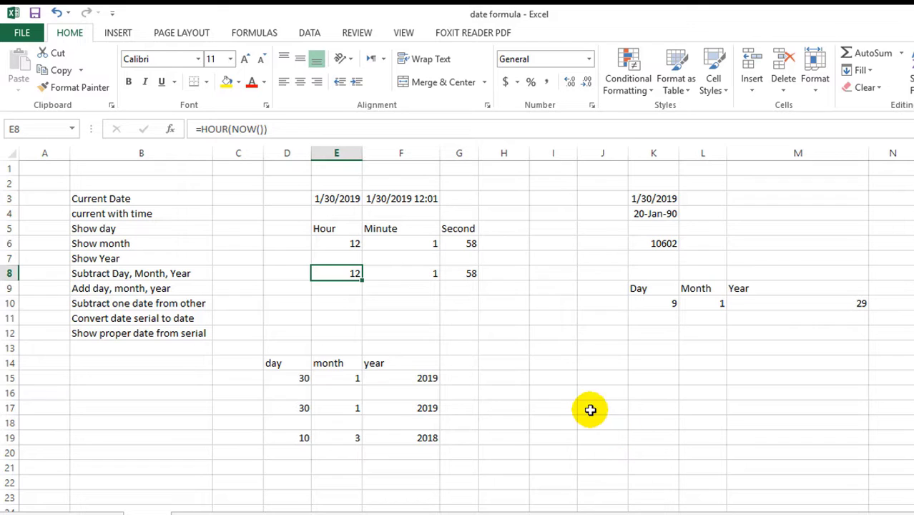
Subtract 5 hours from the current hour with the formula =HOUR(NOW())-5 in cell E9.
{"action": "left_click", "coordinate": [338, 288]}
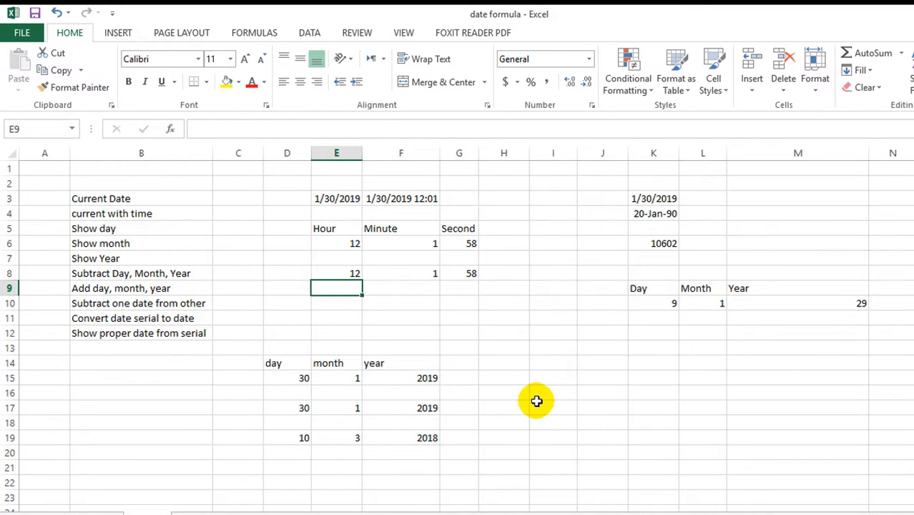
{"action": "type", "text": "=hou"}
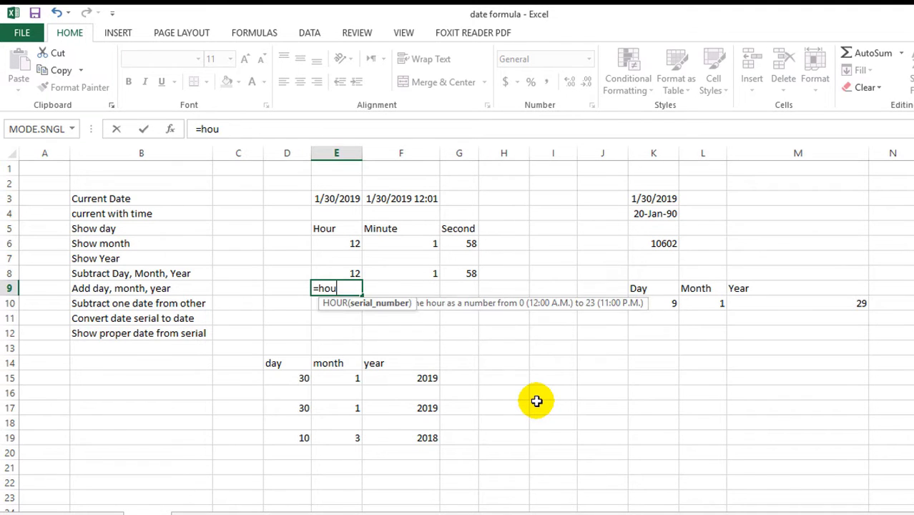
{"action": "key", "text": "Tab"}
{"action": "type", "text": "now"}
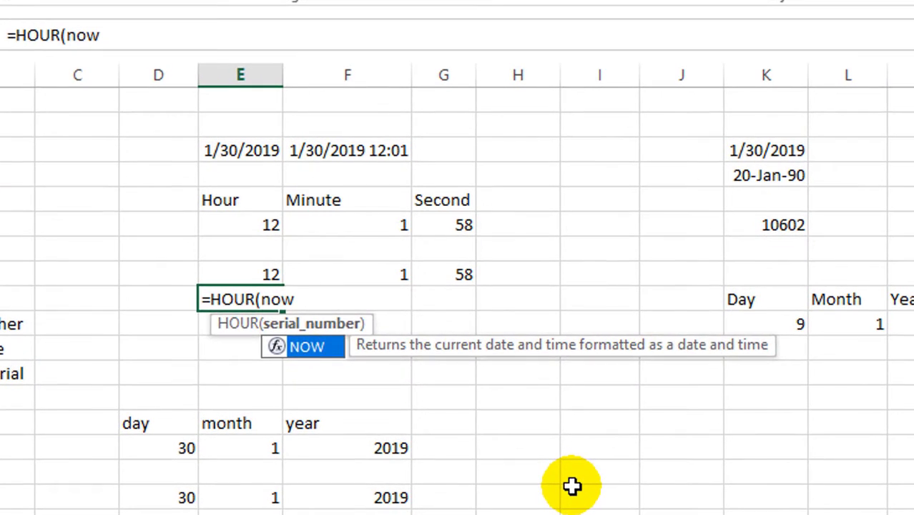
{"action": "key", "text": "Tab"}
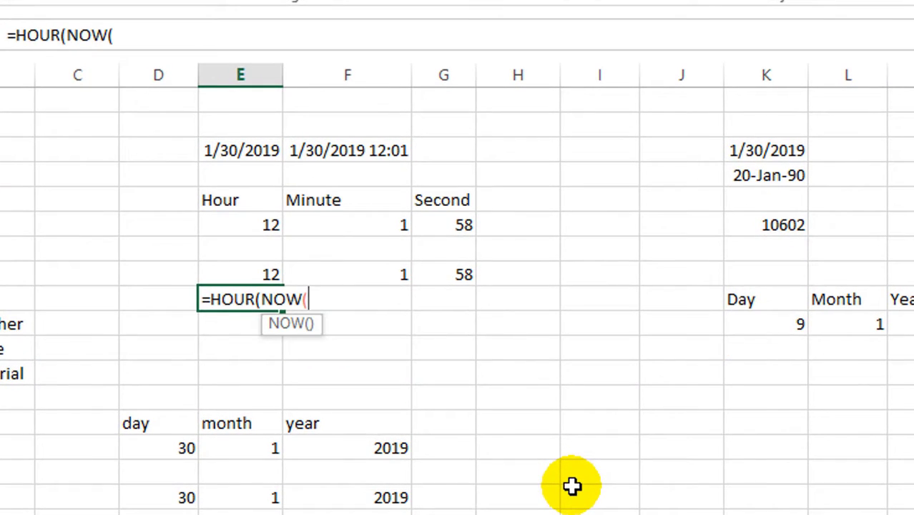
{"action": "type", "text": "))-5"}
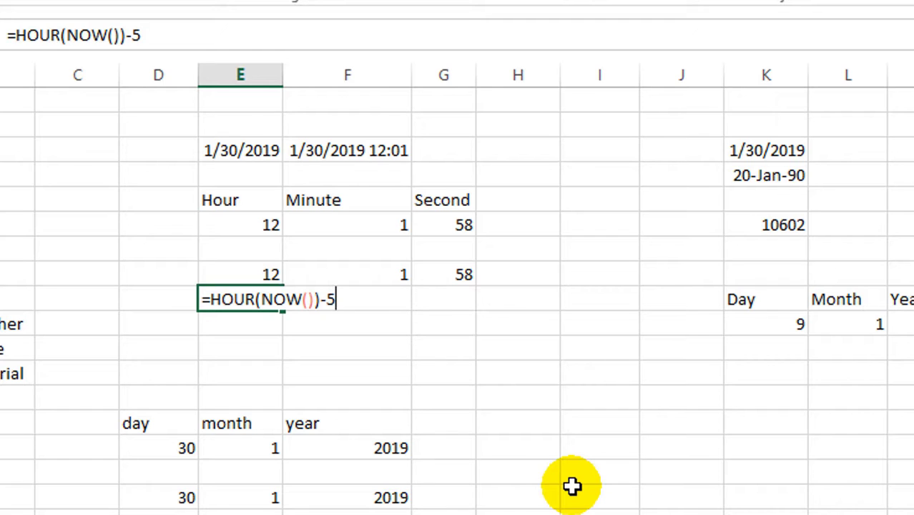
{"action": "key", "text": "Tab"}
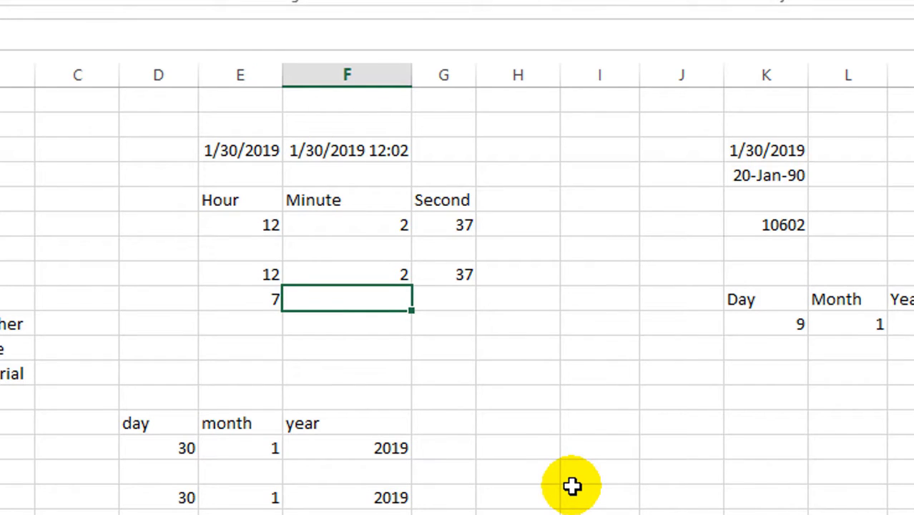
Subtract 30 minutes from the current minute with the formula =MINUTE(NOW())-30 in cell F9.
{"action": "type", "text": "=minu"}
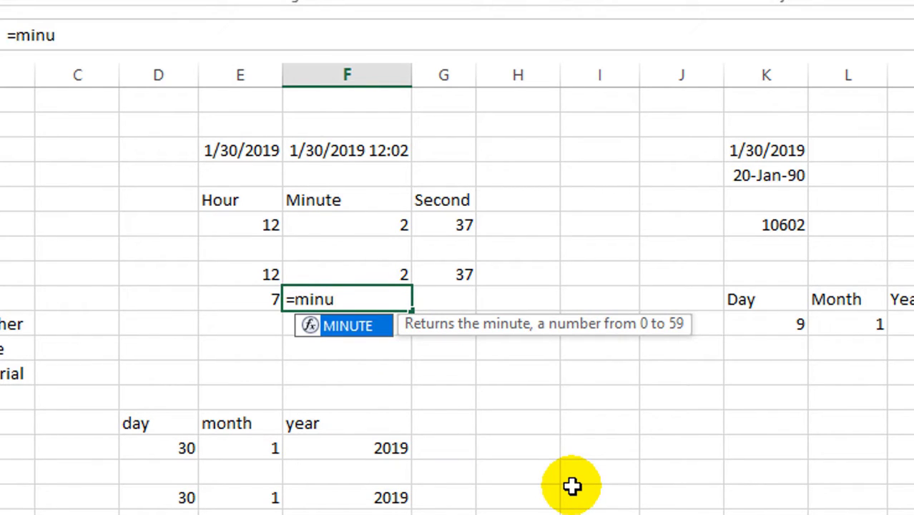
{"action": "key", "text": "Tab"}
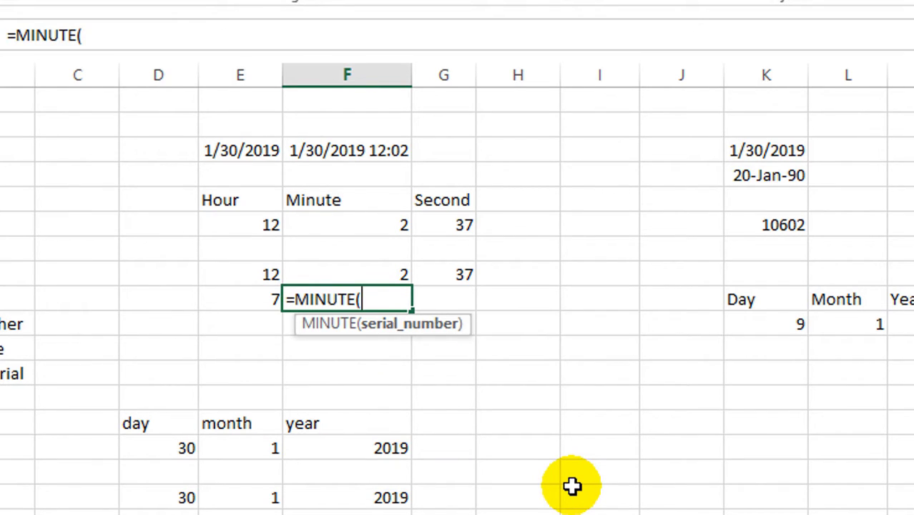
{"action": "type", "text": "now"}
{"action": "key", "text": "Tab"}
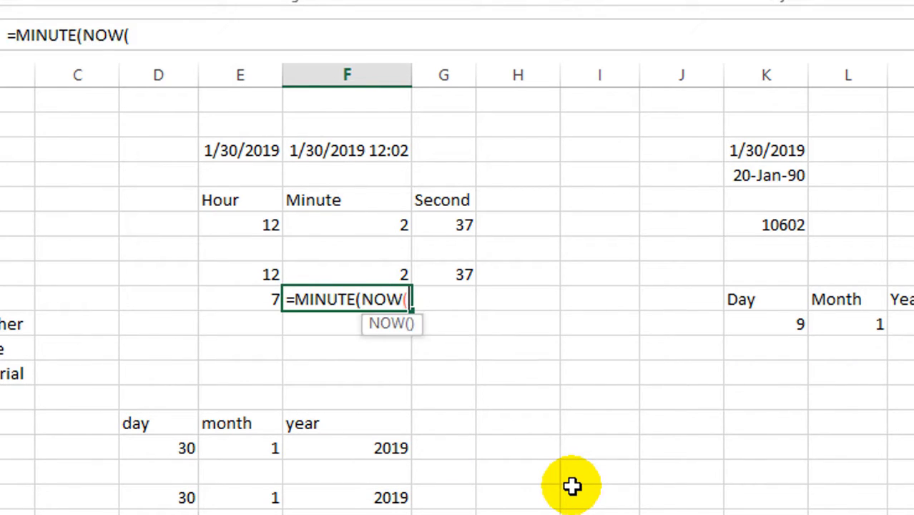
{"action": "type", "text": "))"}
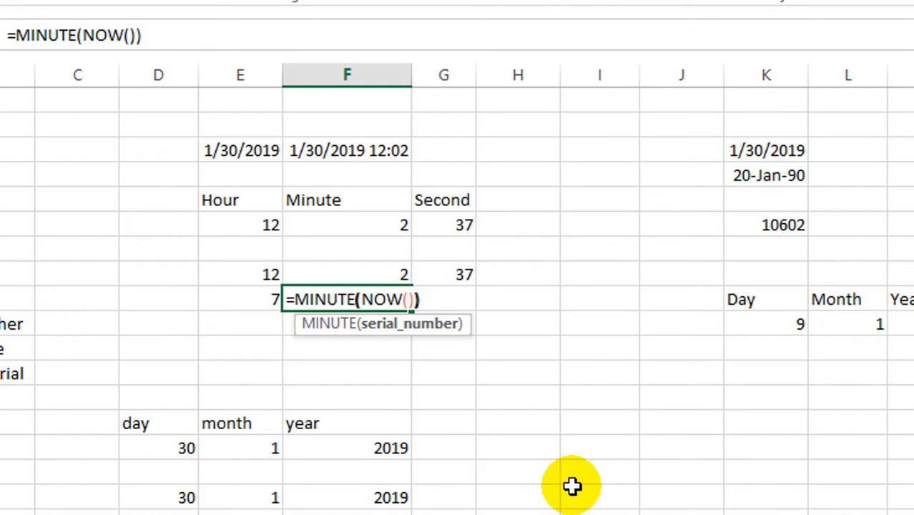
{"action": "type", "text": "-"}
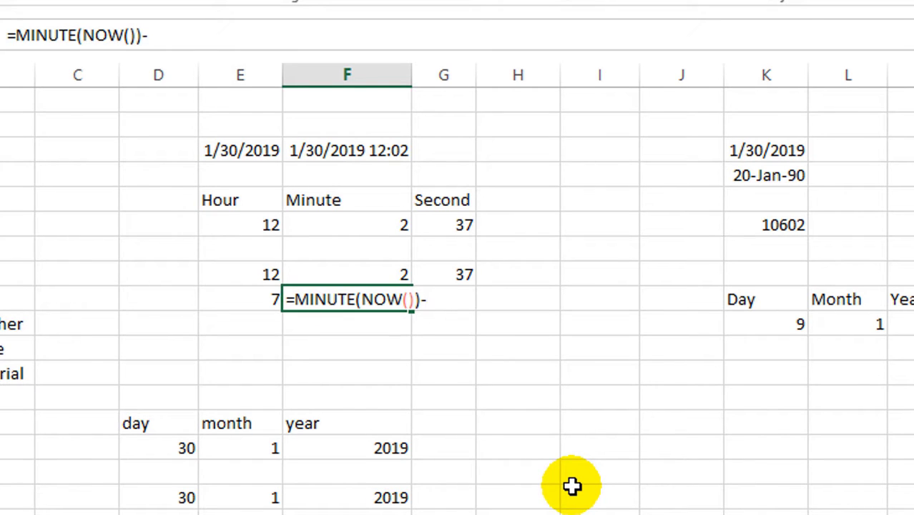
{"action": "type", "text": "30"}
{"action": "key", "text": "Tab"}
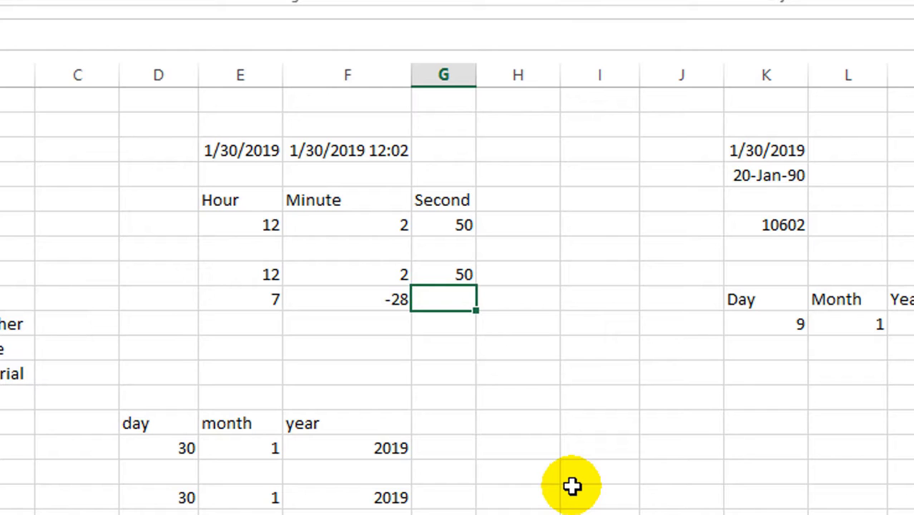
Change the formula in cell F9 to add 20 minutes instead, making it =MINUTE(NOW())+20.
{"action": "key", "text": "Left"}
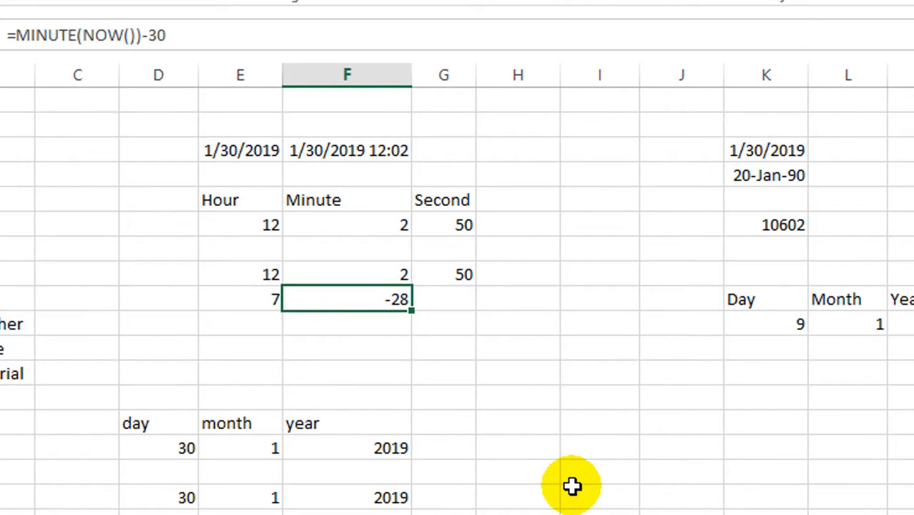
{"action": "left_click", "coordinate": [177, 35]}
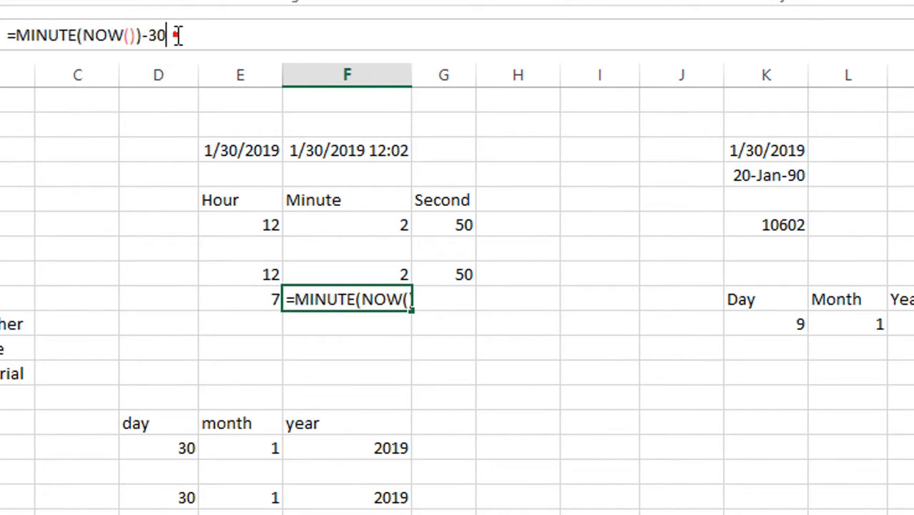
{"action": "key", "text": "BackSpace"}
{"action": "key", "text": "BackSpace"}
{"action": "key", "text": "BackSpace"}
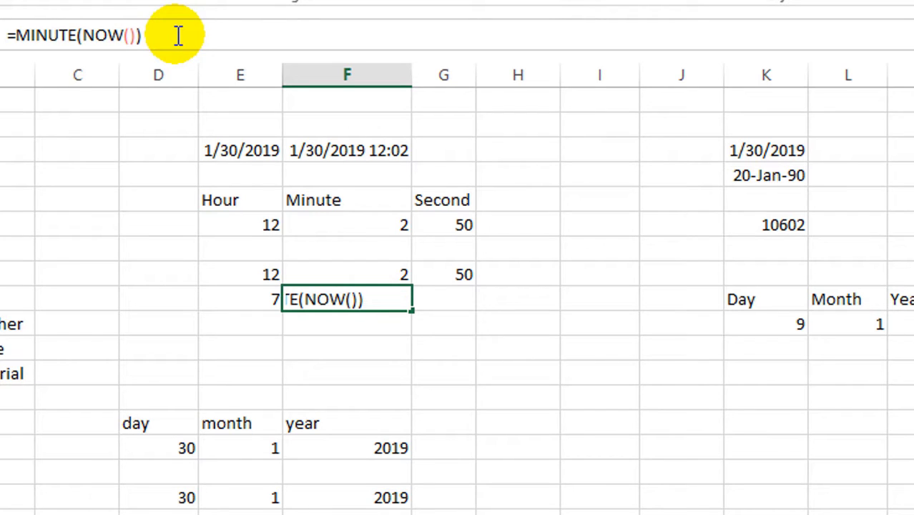
{"action": "type", "text": "+20"}
{"action": "key", "text": "Tab"}
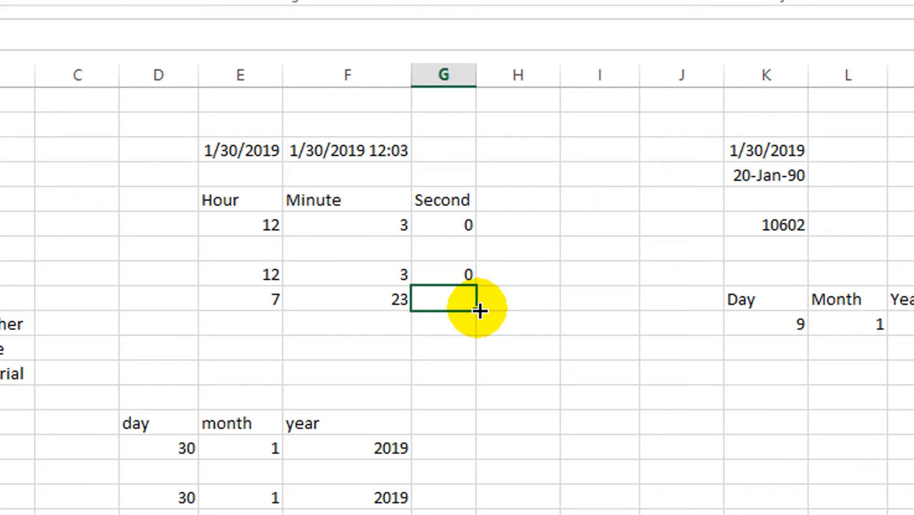
Add 2 seconds to the current second with =SECOND(NOW())+2 in cell G9 and review cells E9 to G9.
{"action": "type", "text": "=sec"}
{"action": "key", "text": "Tab"}
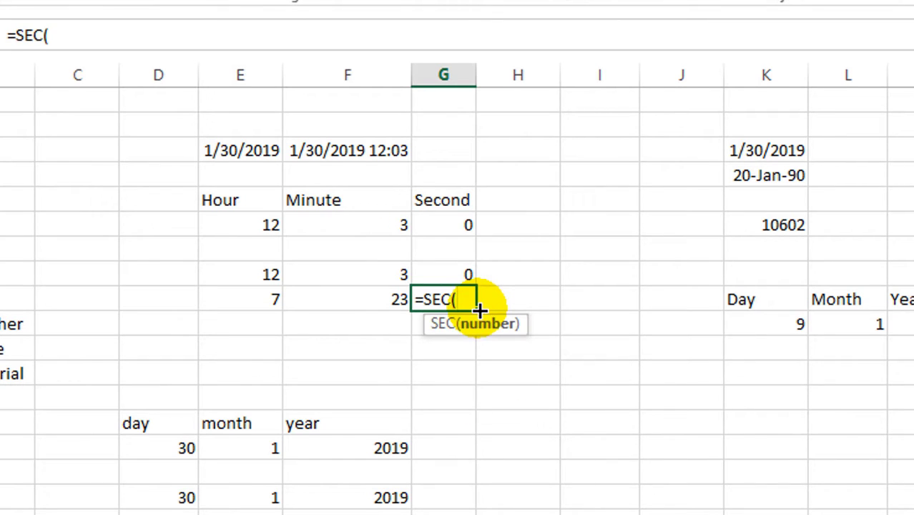
{"action": "type", "text": "ond"}
{"action": "key", "text": "Tab"}
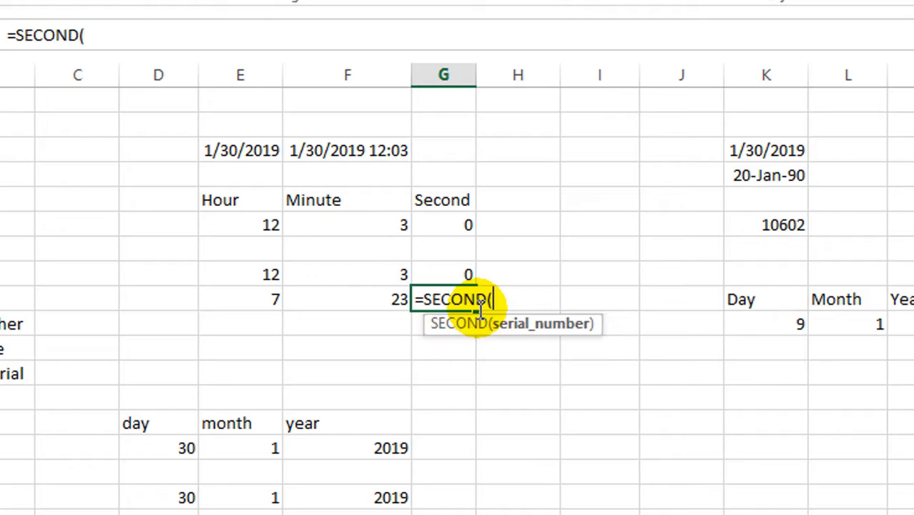
{"action": "type", "text": "now"}
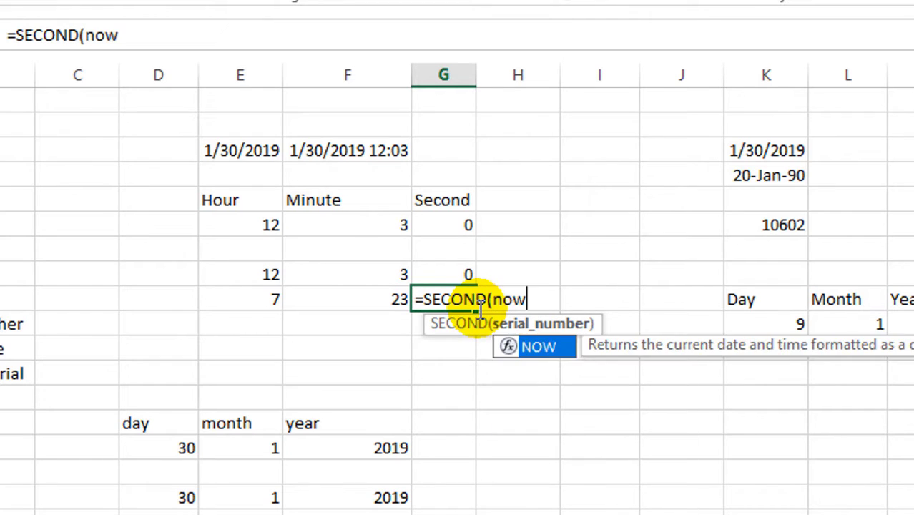
{"action": "key", "text": "Tab"}
{"action": "type", "text": "))"}
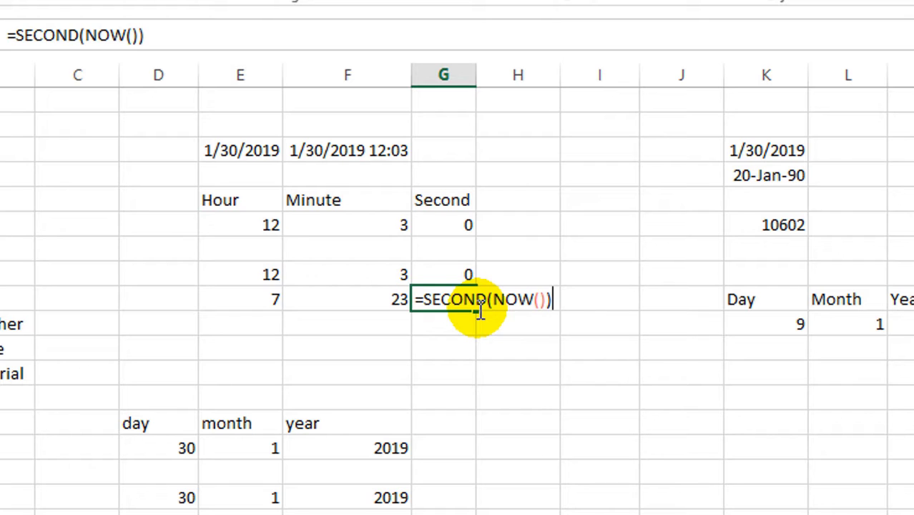
{"action": "type", "text": "+2"}
{"action": "key", "text": "Tab"}
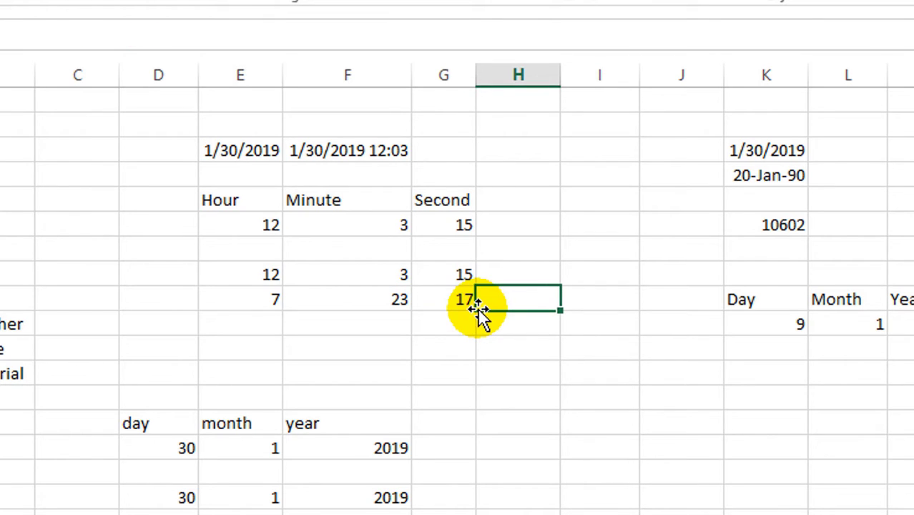
{"action": "left_click", "coordinate": [444, 299]}
{"action": "left_click", "coordinate": [569, 452]}
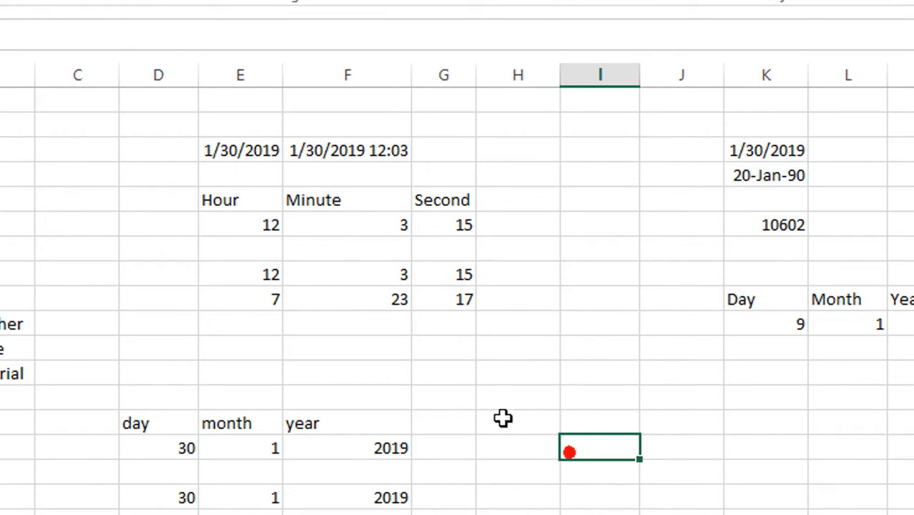
{"action": "left_click_drag", "start_coordinate": [234, 301], "coordinate": [449, 299]}
{"action": "left_click", "coordinate": [743, 463]}
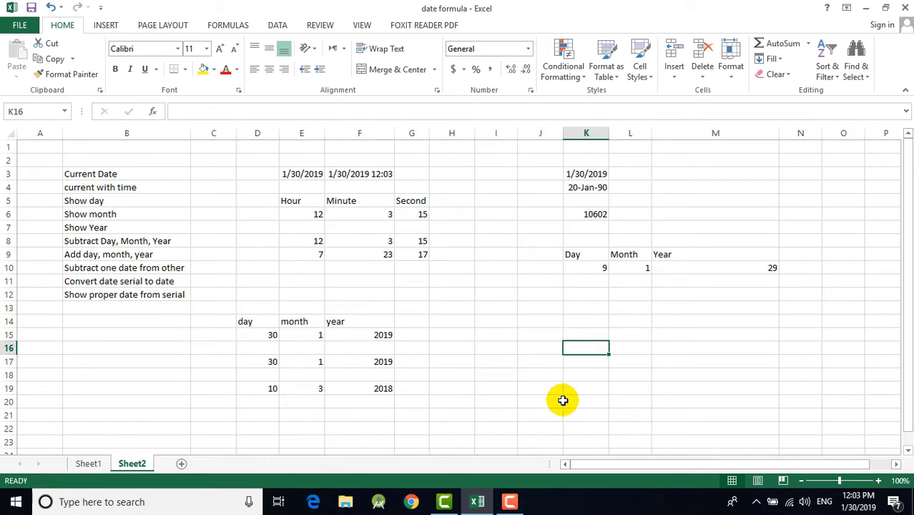
Enter the date 5 march 2017 in cell K14 and check how it is stored.
{"action": "left_click", "coordinate": [581, 320]}
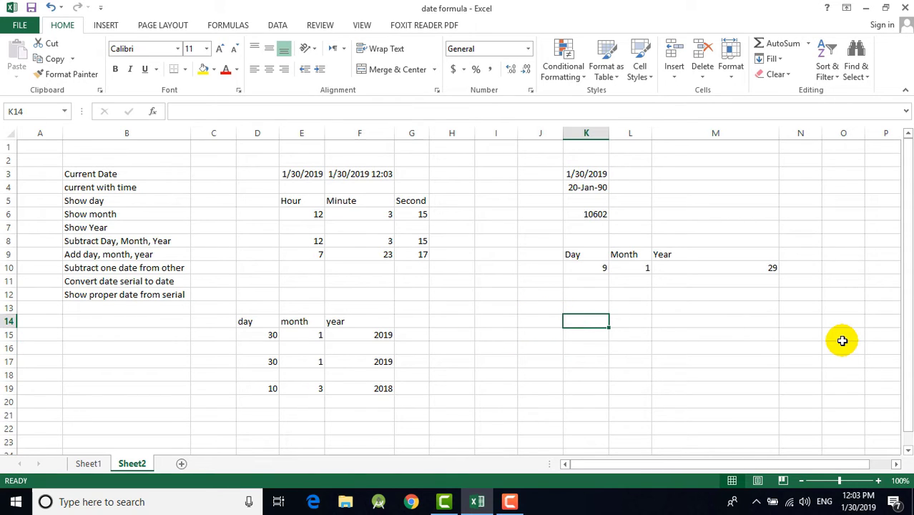
{"action": "type", "text": "201"}
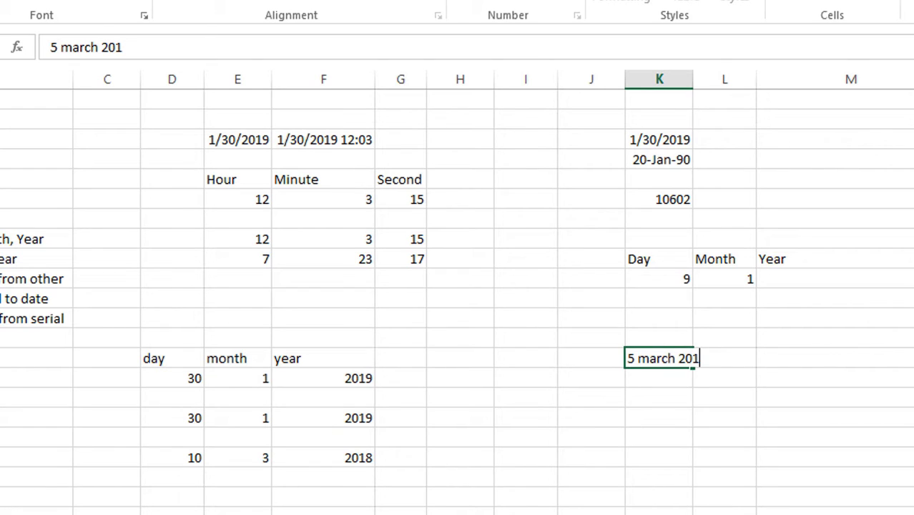
{"action": "type", "text": "7"}
{"action": "key", "text": "Tab"}
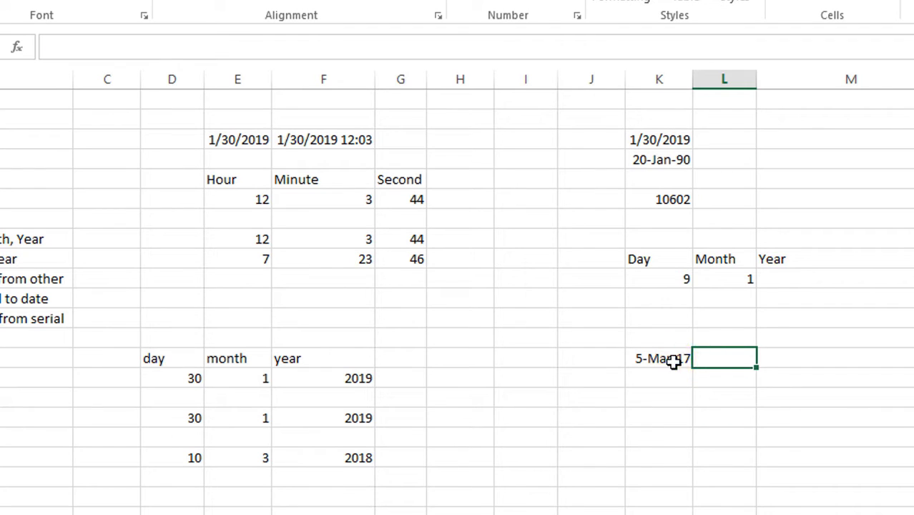
{"action": "left_click", "coordinate": [674, 360]}
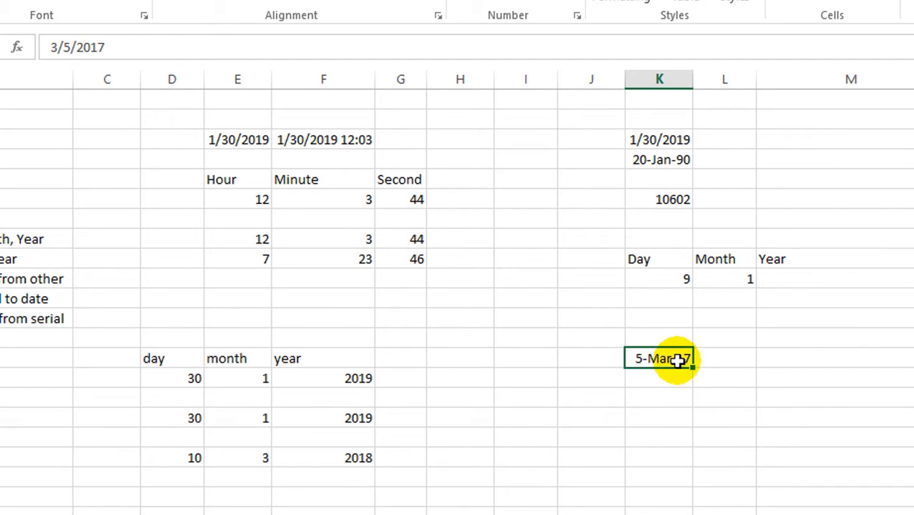
Extract the day of the date in K14 with the formula =DAY(K14) in cell J16.
{"action": "left_click", "coordinate": [618, 397]}
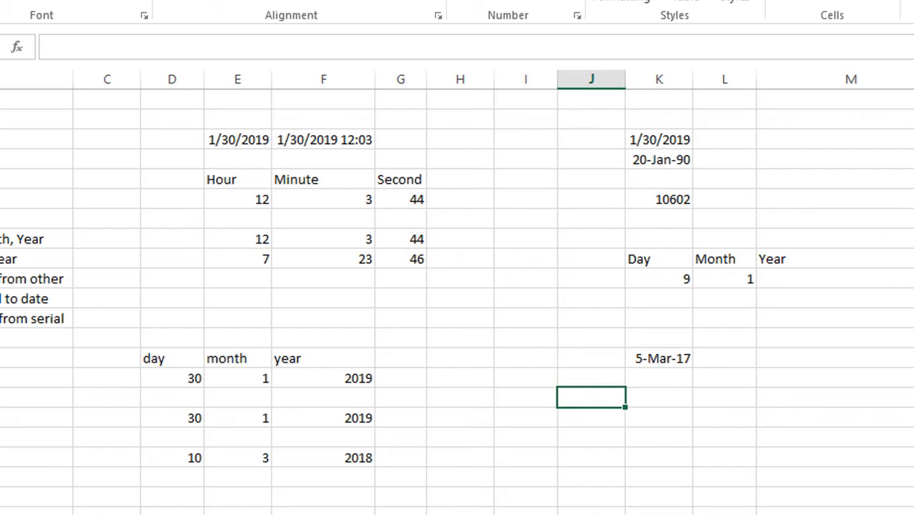
{"action": "type", "text": "day"}
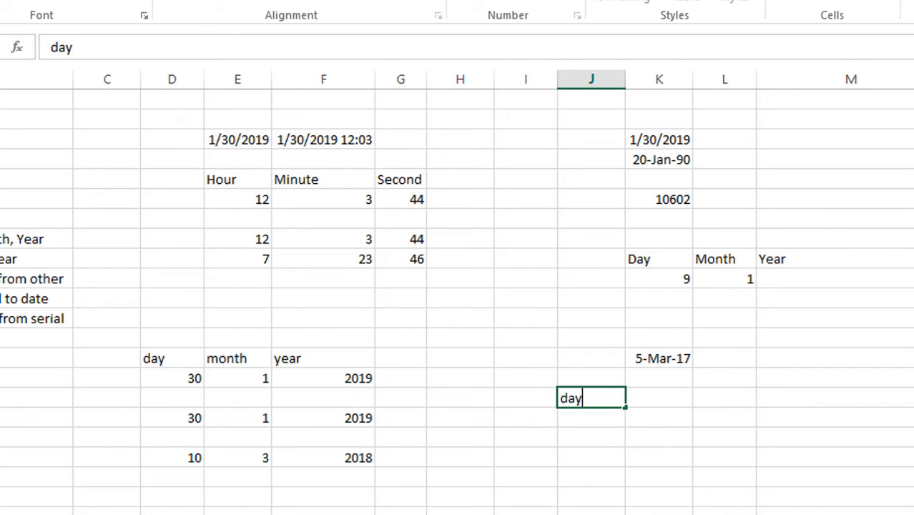
{"action": "key", "text": "BackSpace"}
{"action": "key", "text": "BackSpace"}
{"action": "key", "text": "BackSpace"}
{"action": "type", "text": "=DAY("}
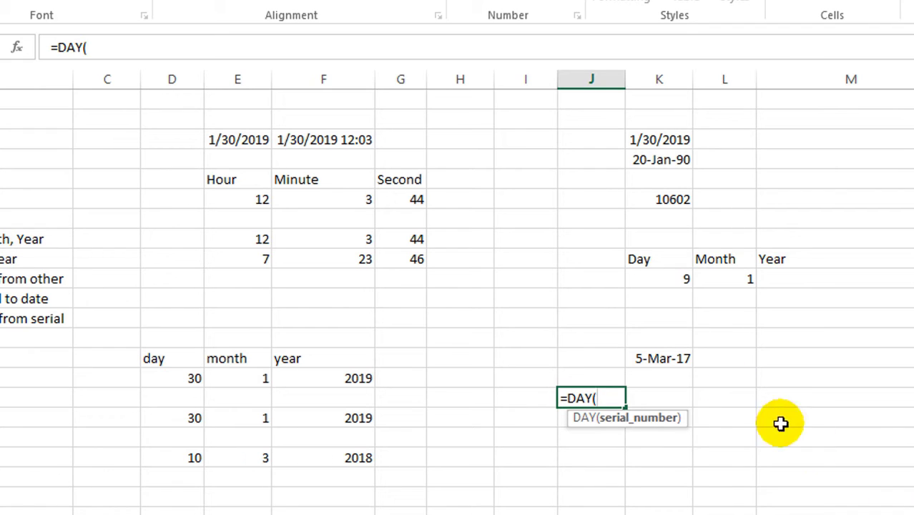
{"action": "left_click", "coordinate": [678, 360]}
{"action": "type", "text": ")"}
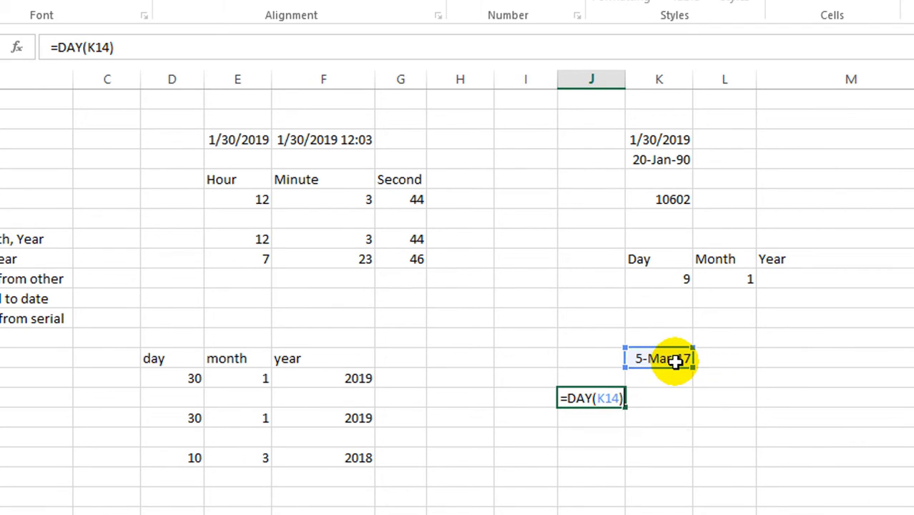
{"action": "key", "text": "Return"}
{"action": "left_click", "coordinate": [585, 403]}
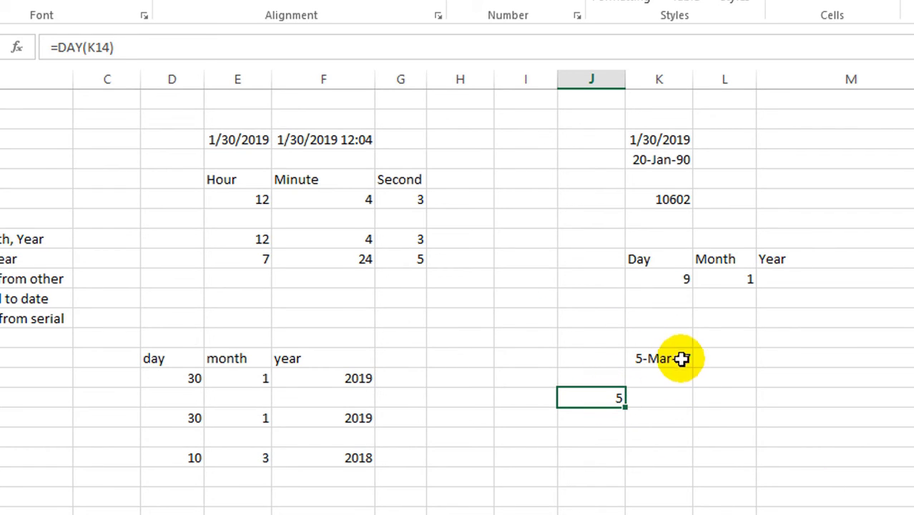
Extract the month of the date in K14 with the formula =MONTH(K14) in cell K16.
{"action": "left_click", "coordinate": [657, 397]}
{"action": "type", "text": "=month("}
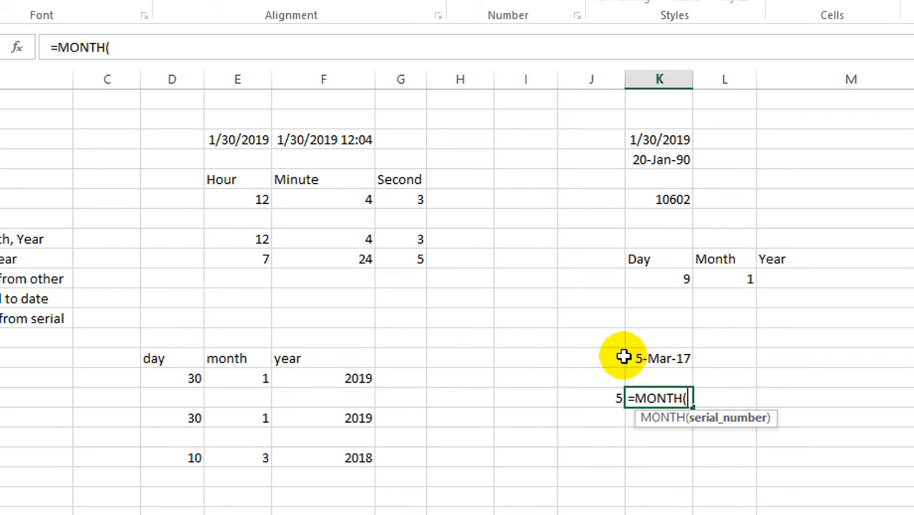
{"action": "left_click", "coordinate": [667, 361]}
{"action": "type", "text": ")"}
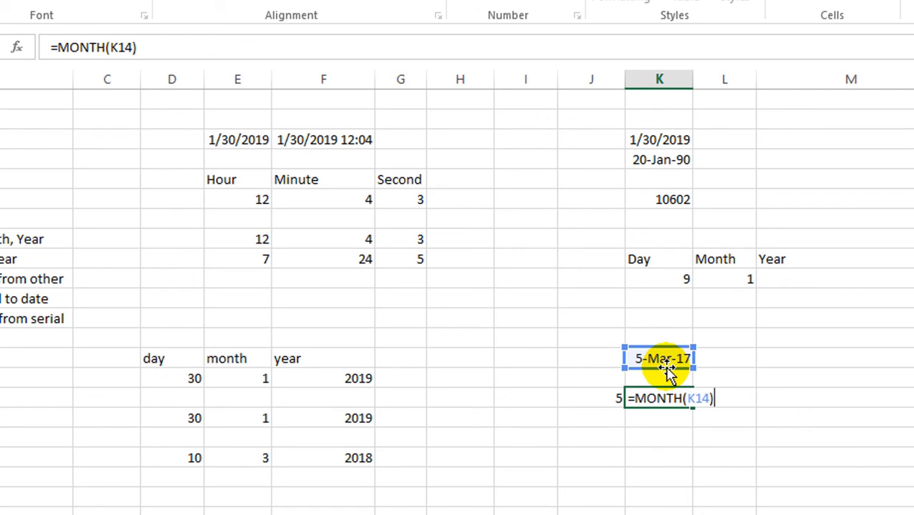
{"action": "key", "text": "Tab"}
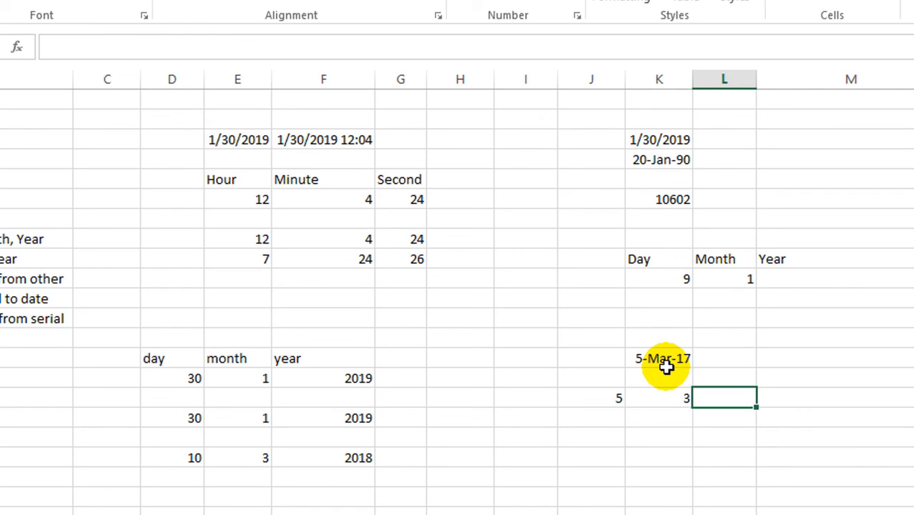
Extract the year of the date in K14 with the YEAR function in cell L16.
{"action": "type", "text": "=y"}
{"action": "key", "text": "Tab"}
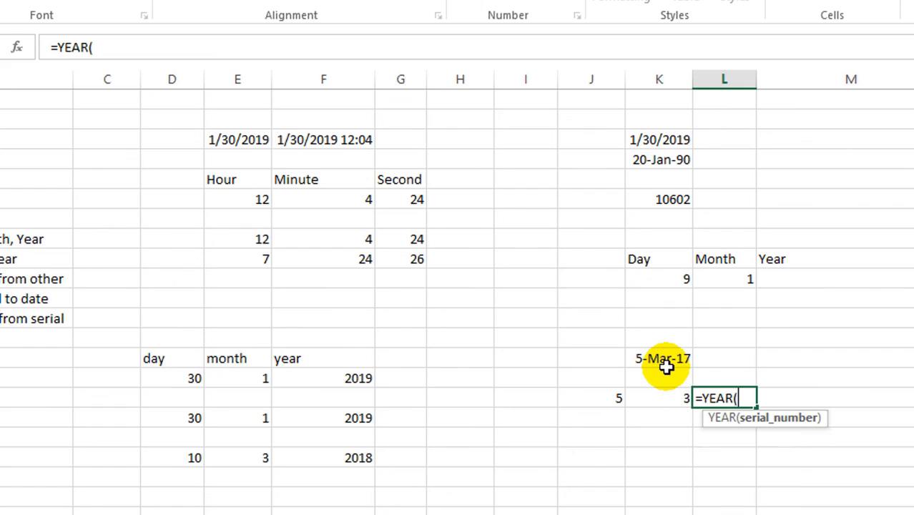
{"action": "left_click", "coordinate": [671, 363]}
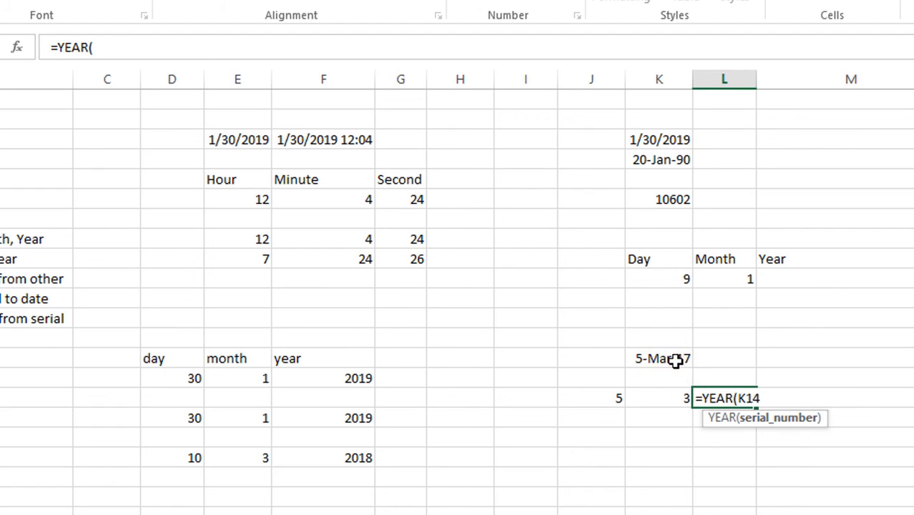